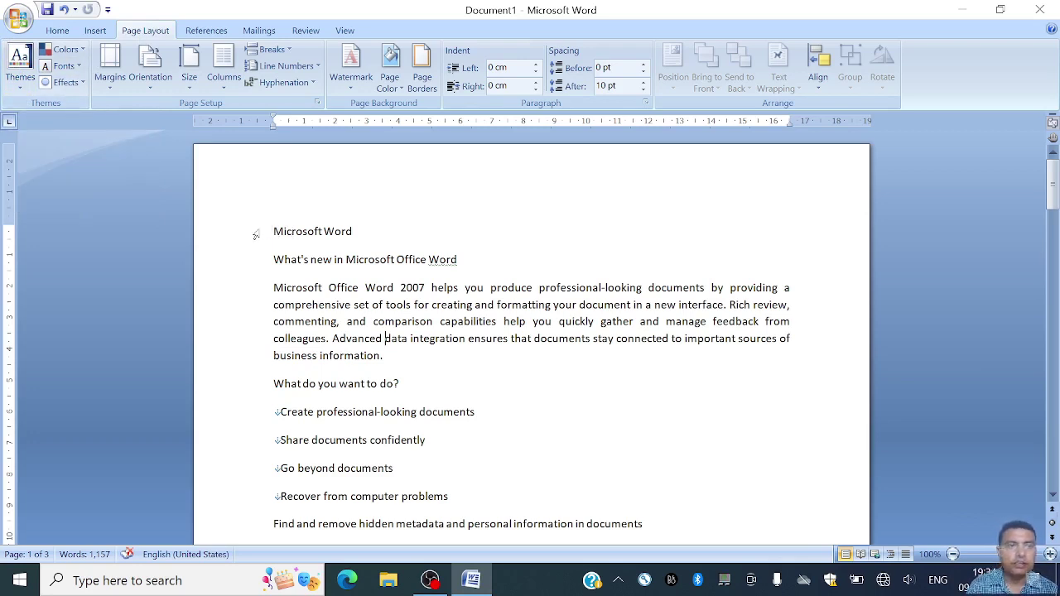
Apply the Opulent theme to the document and format the first line, "Microsoft Word", with the Title style.
left_click(21, 70)
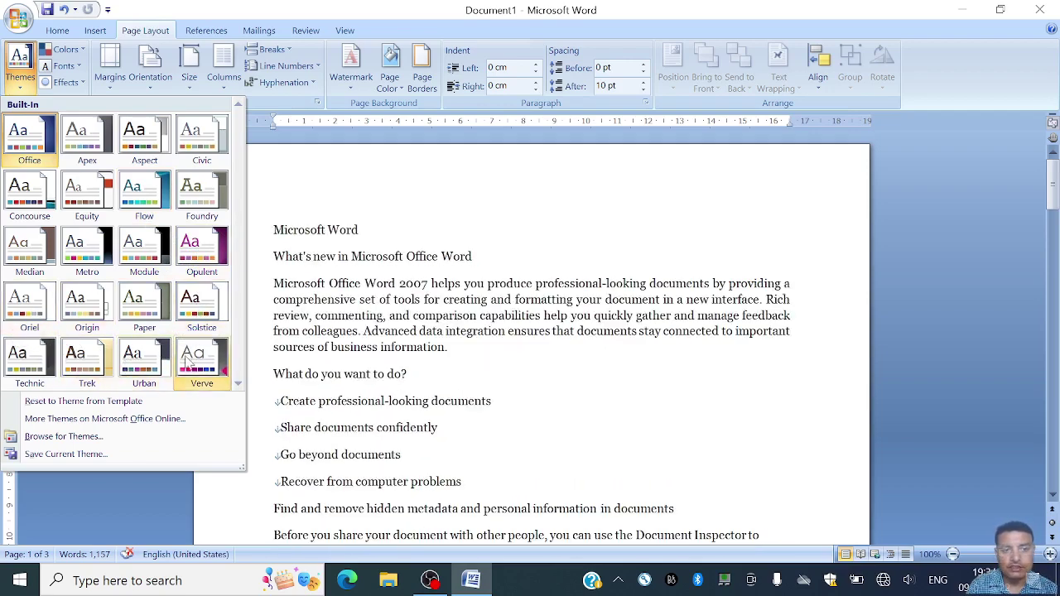
left_click(202, 251)
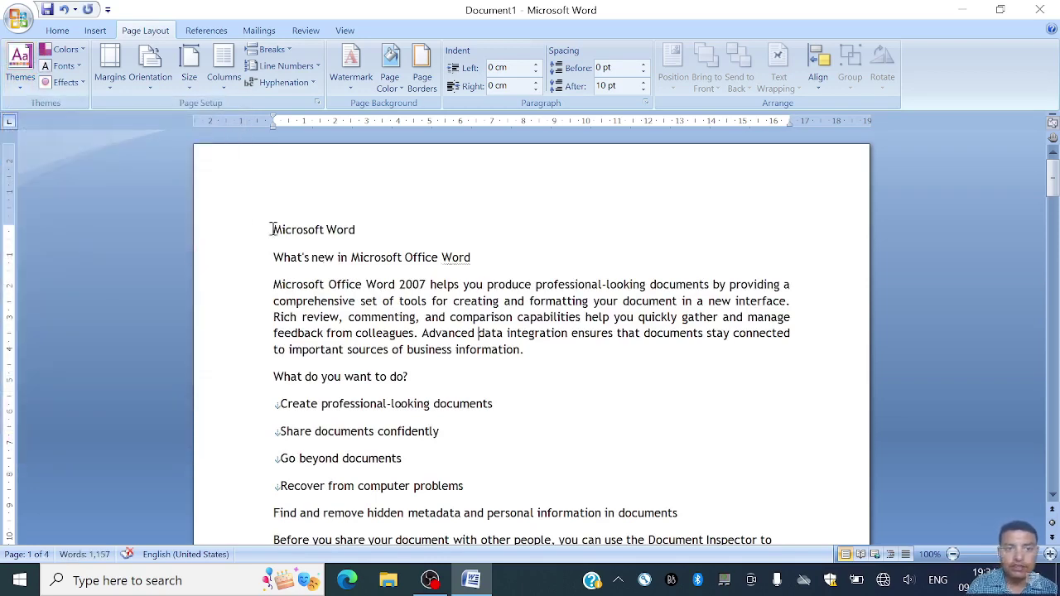
left_click(224, 234)
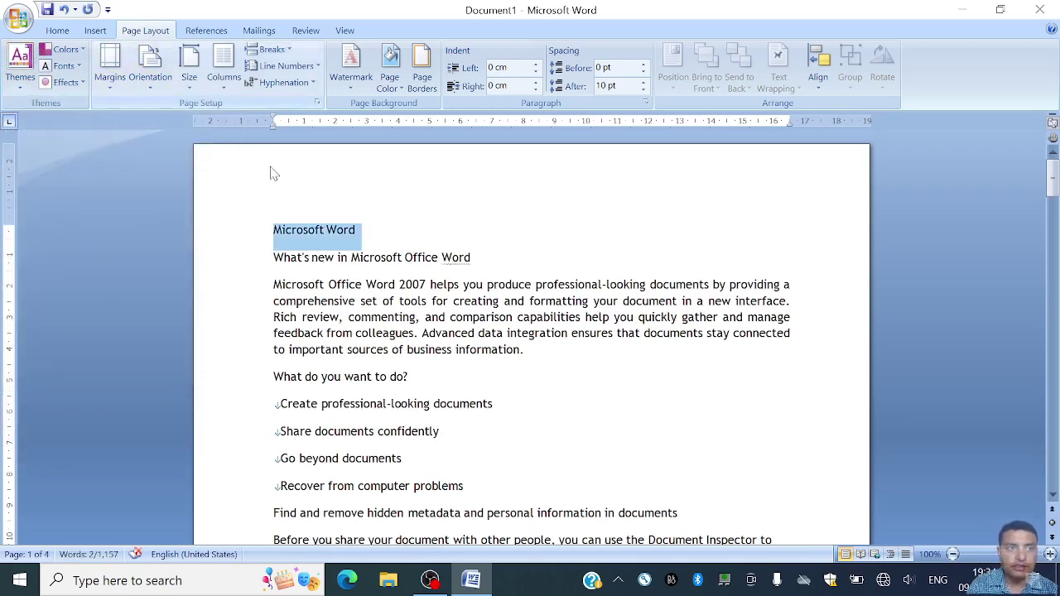
left_click(56, 31)
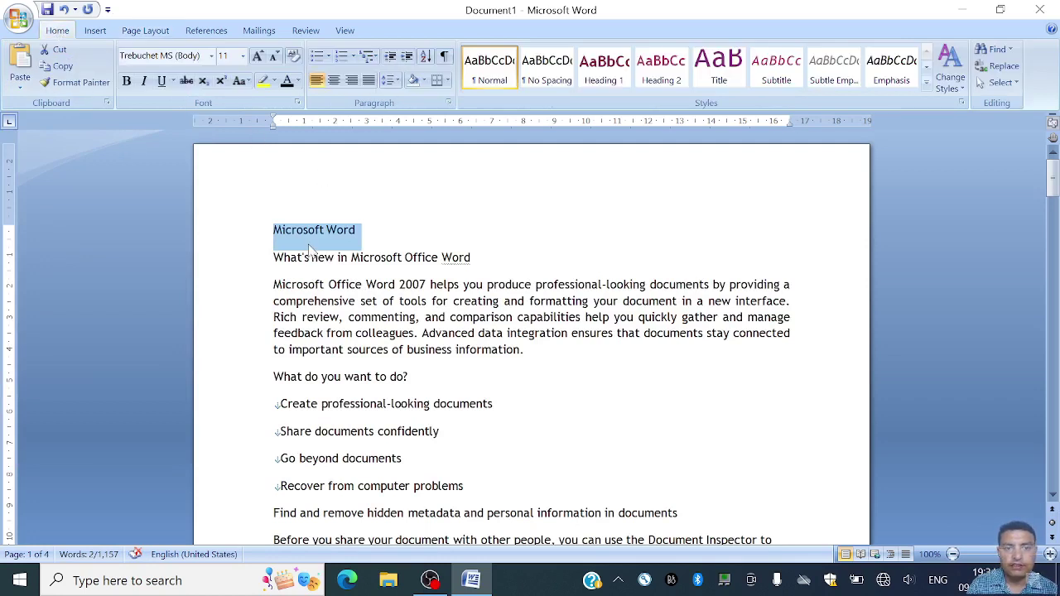
left_click(734, 73)
left_click(454, 328)
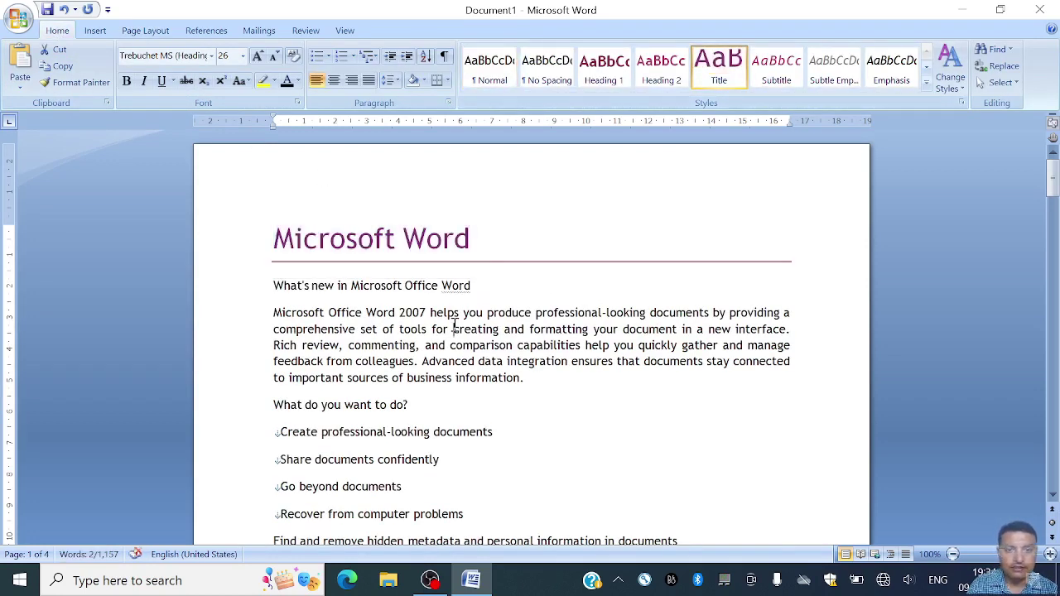
Try Heading 1 on the line "What's new in Microsoft Office Word" and replace it with the Subtitle style.
left_click(249, 292)
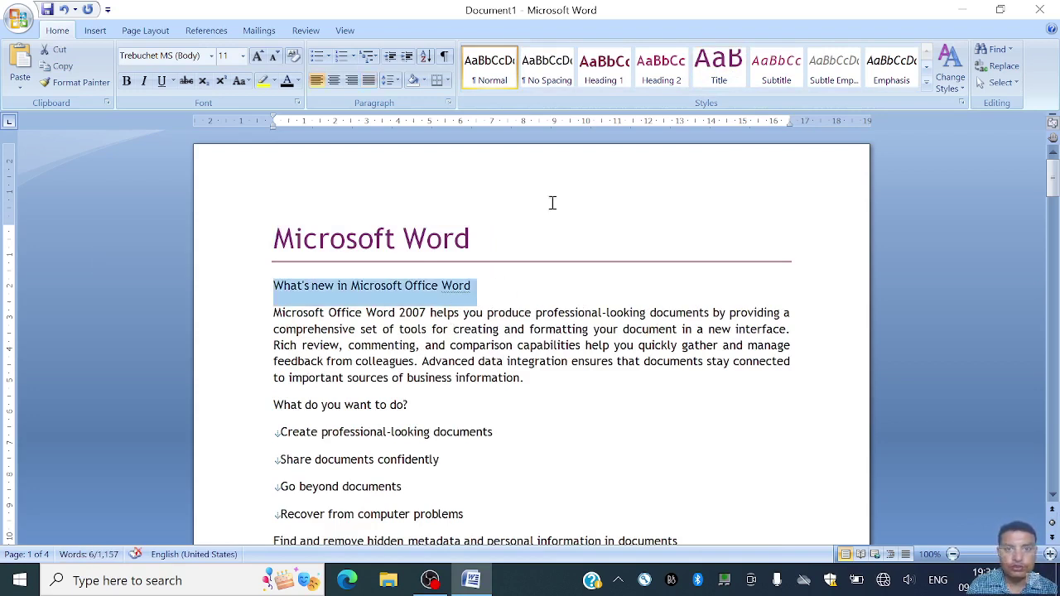
left_click(606, 85)
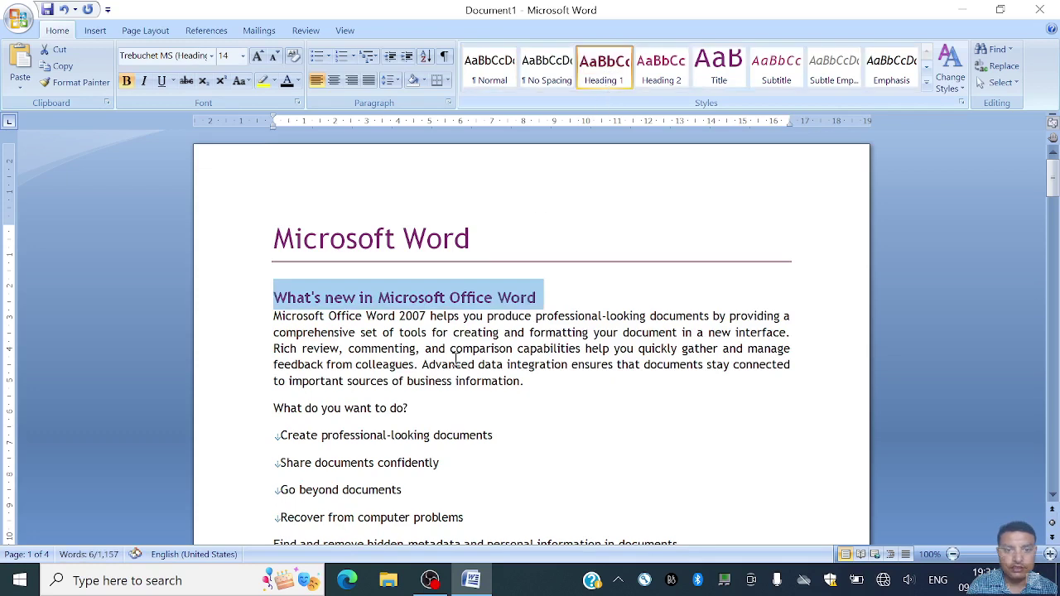
left_click(240, 409)
left_click(253, 298)
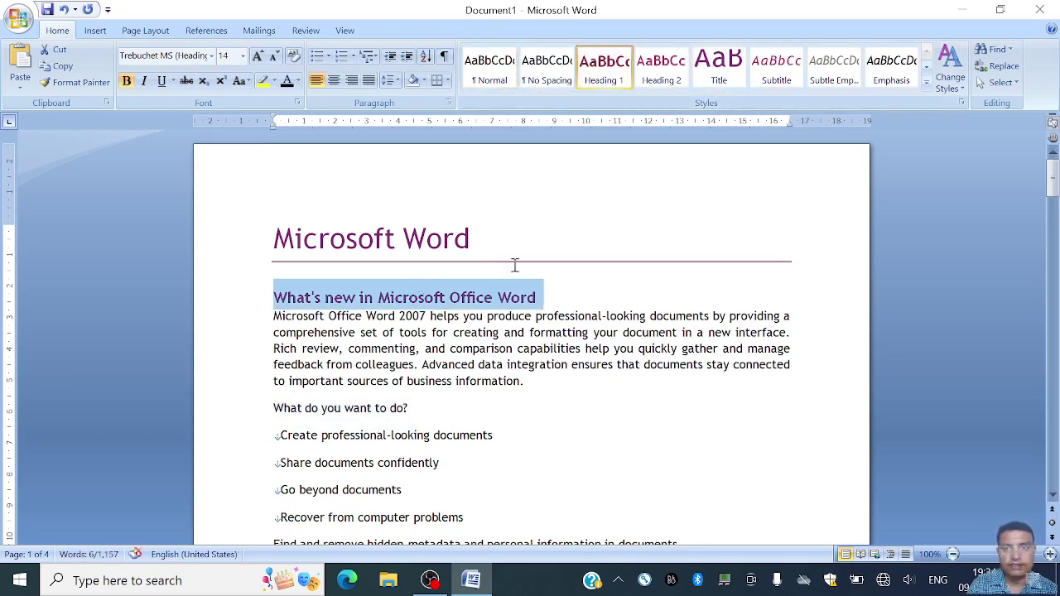
left_click(790, 65)
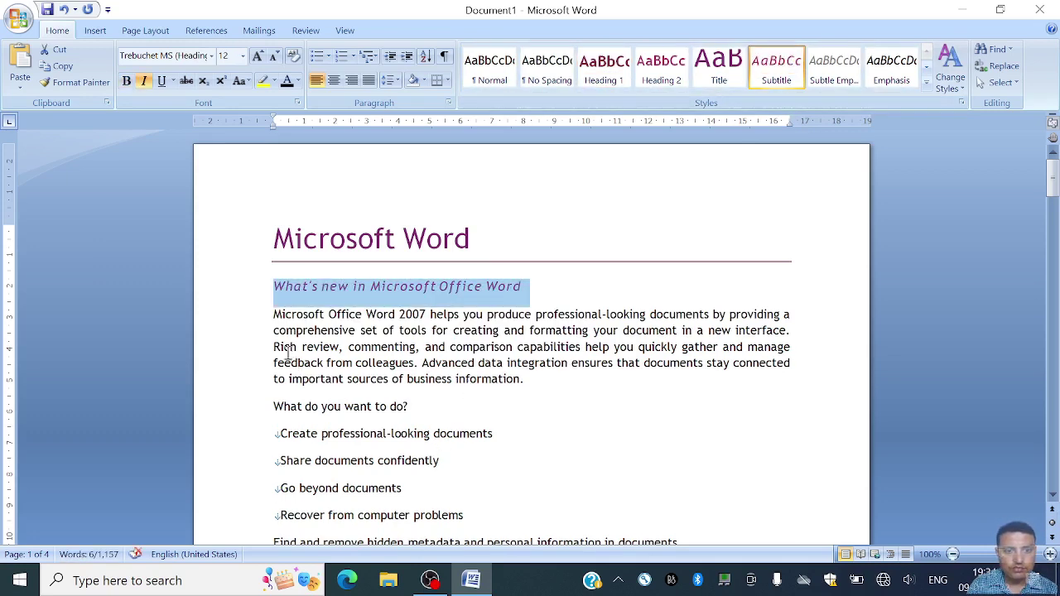
Apply the Heading 2 style to "What do you want to do?" and "Find and remove hidden metadata and personal information in documents".
left_click(251, 409)
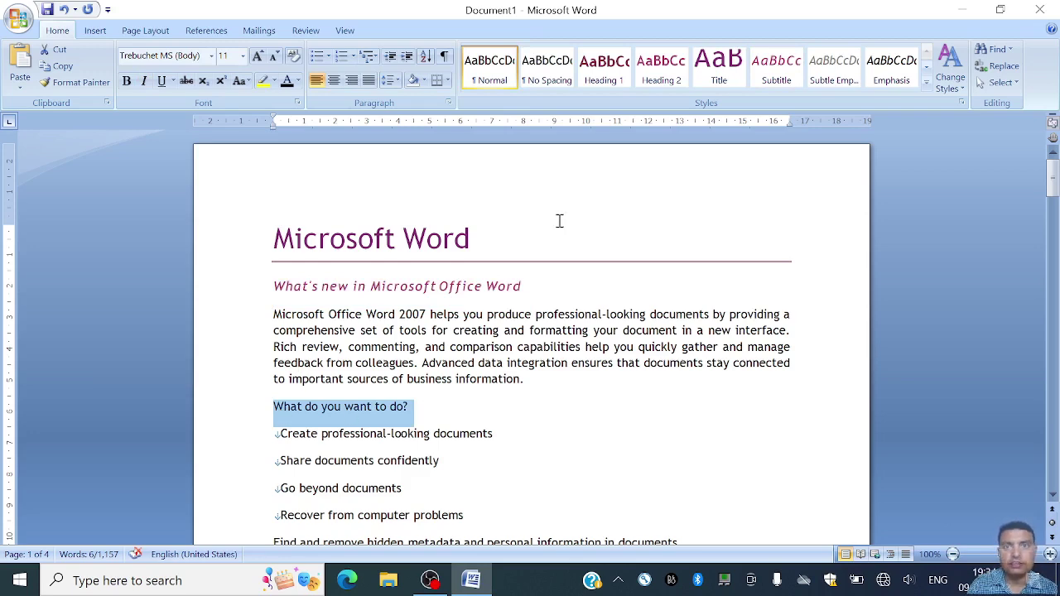
left_click(662, 80)
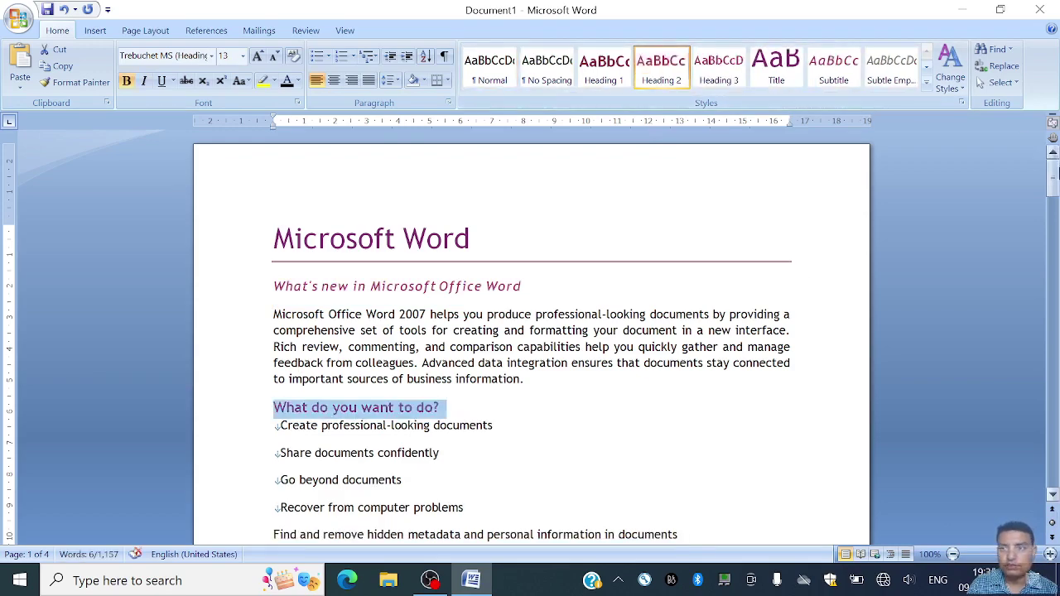
scroll(510, 179, "down", 8)
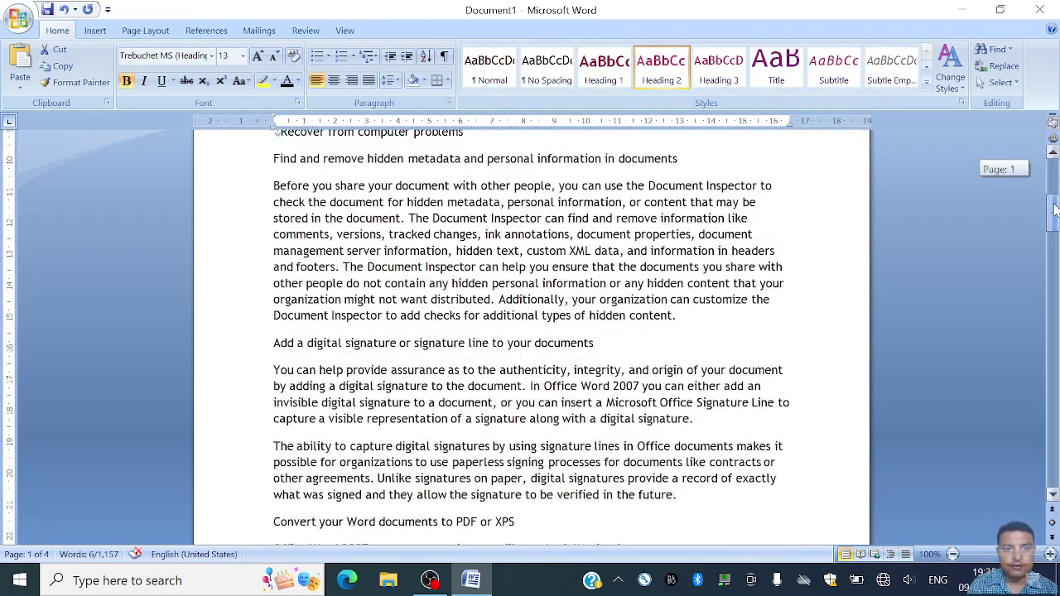
left_click(231, 167)
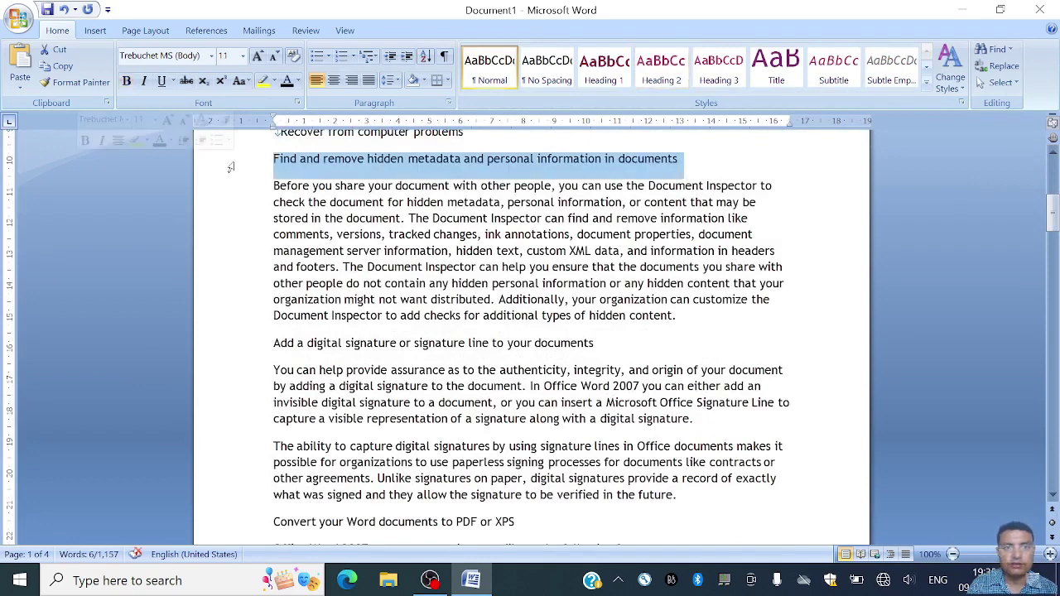
left_click(660, 66)
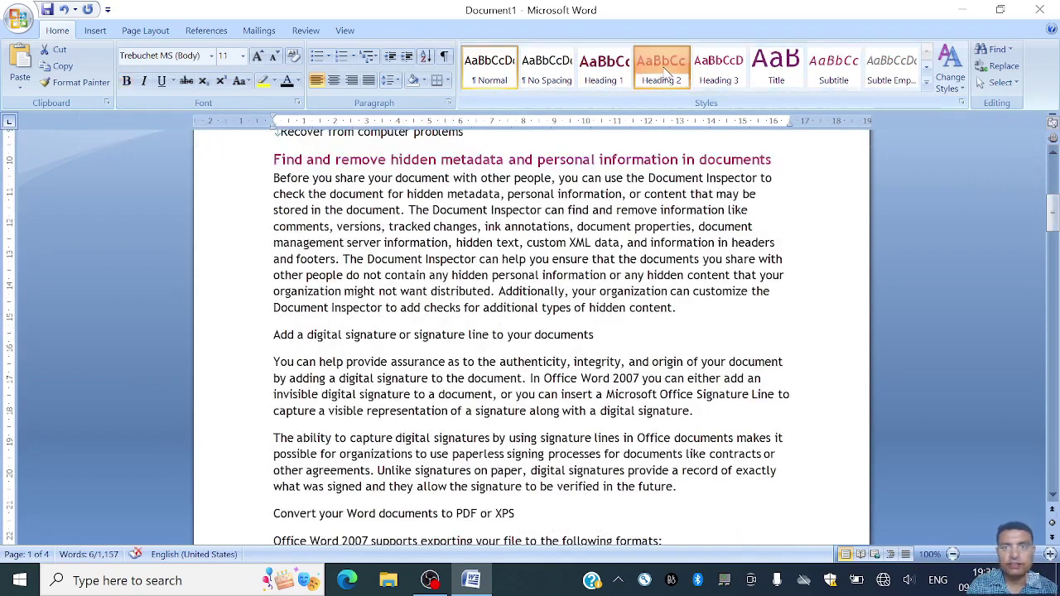
Format "Add a digital signature or signature line to your documents" and "Convert your Word documents to PDF or XPS" as Heading 2.
left_click(239, 335)
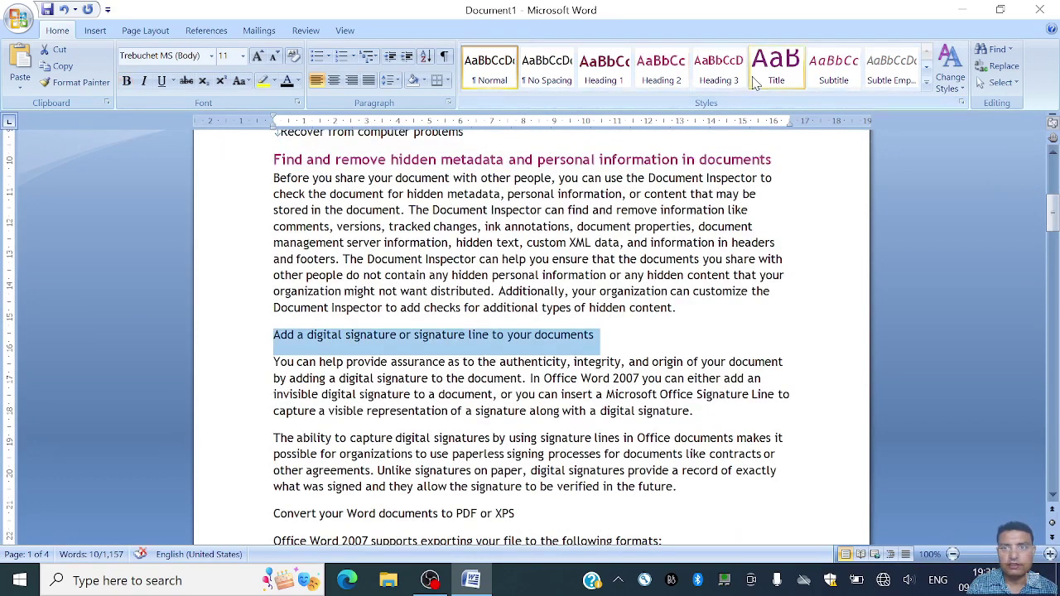
left_click(660, 66)
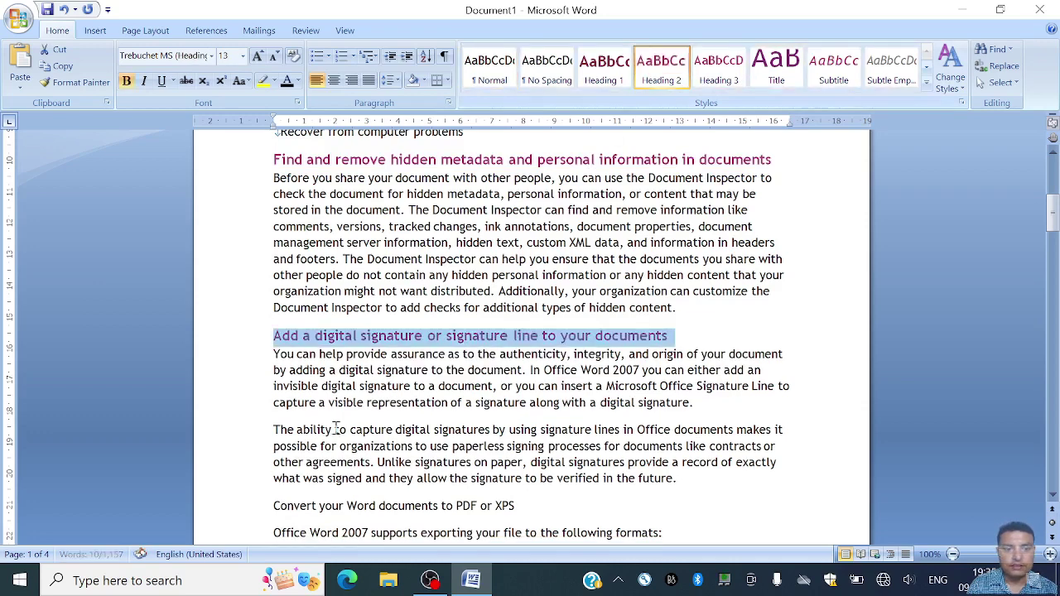
left_click(247, 508)
left_click(667, 73)
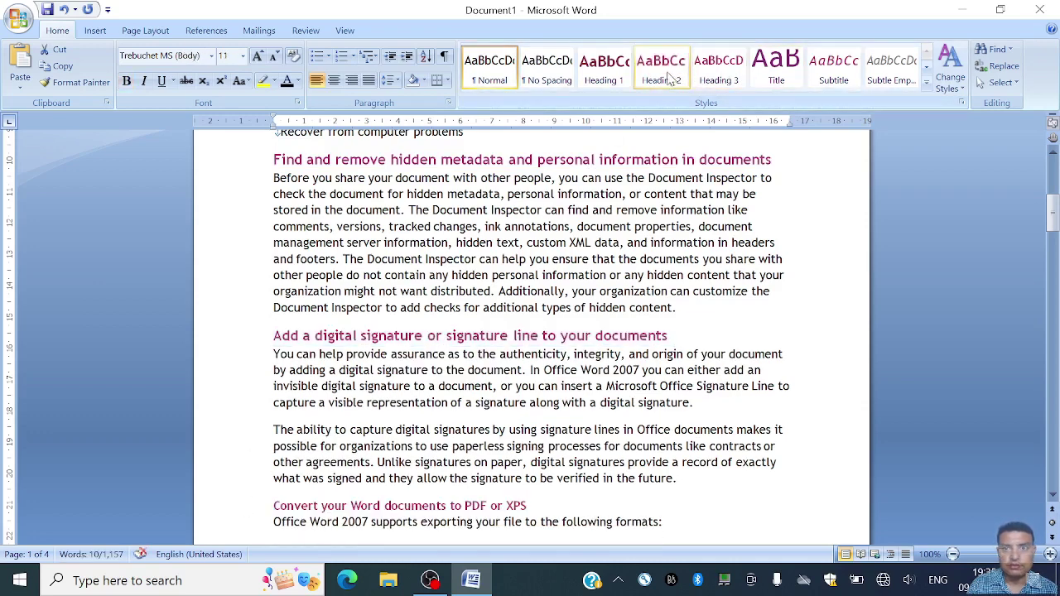
left_click(667, 72)
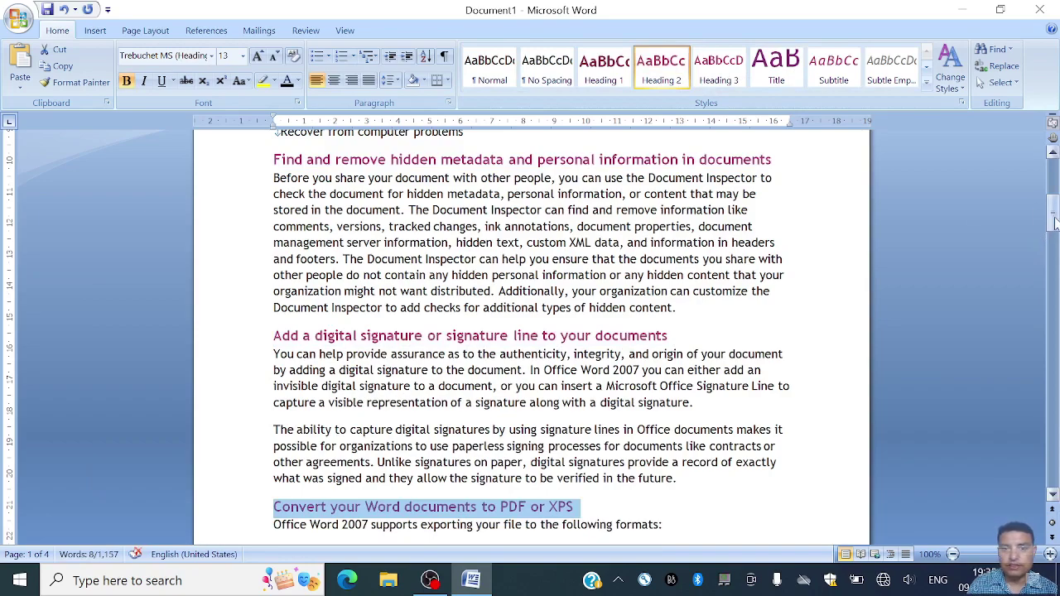
Switch the document to the built-in Office theme.
left_click_drag(1055, 221, 1055, 195)
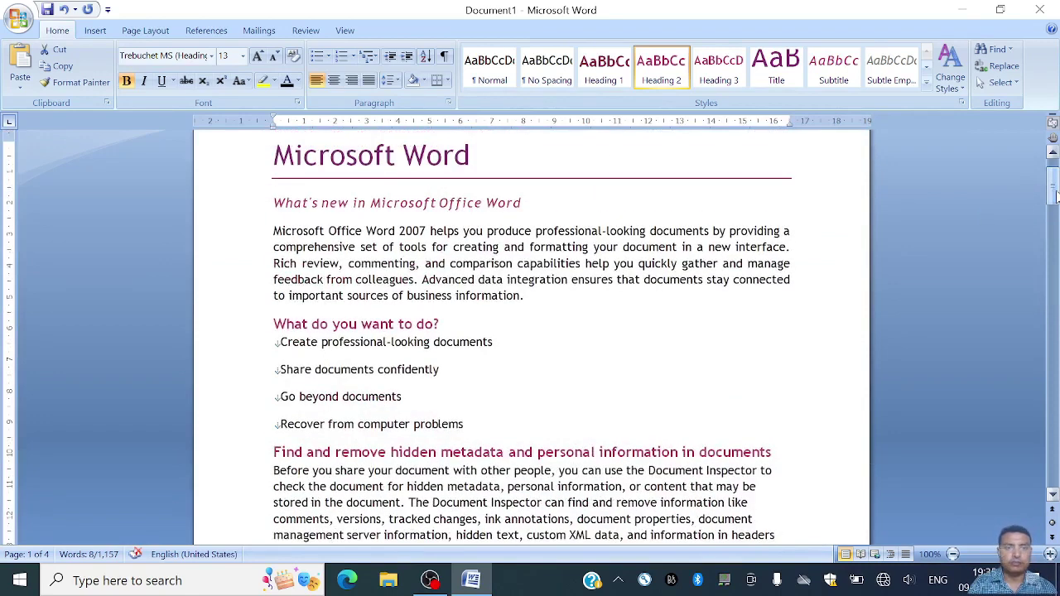
left_click(141, 33)
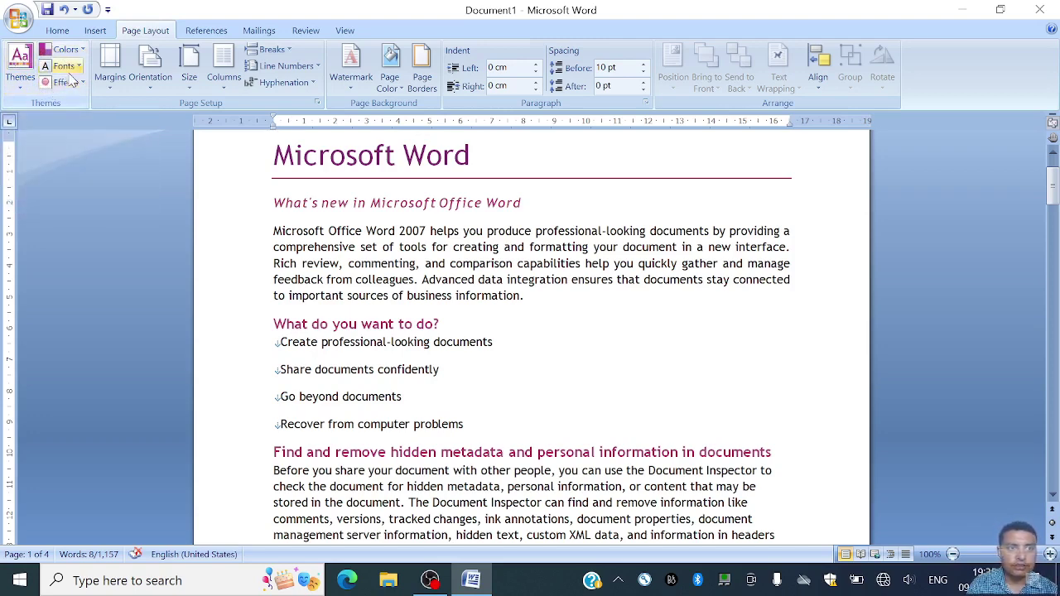
left_click(18, 89)
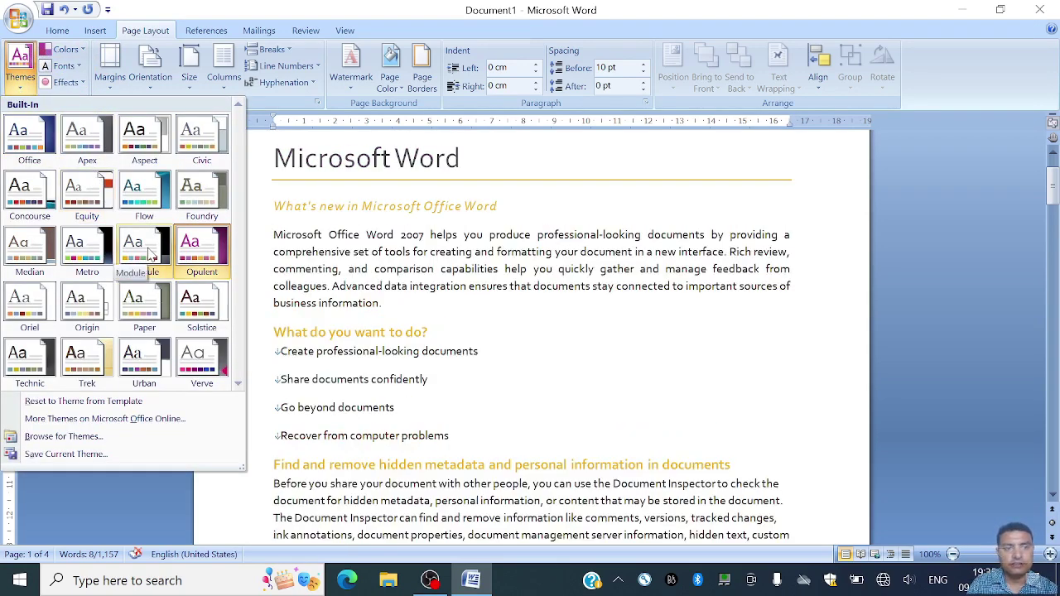
left_click(26, 132)
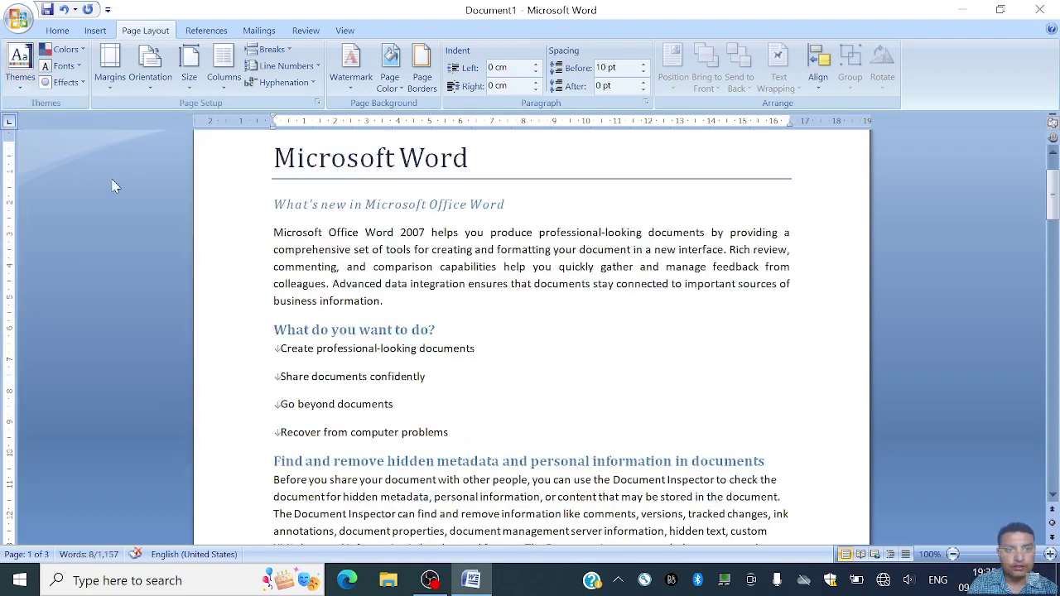
Apply the Equity theme to the document and change the theme colors to the Flow set.
left_click(22, 73)
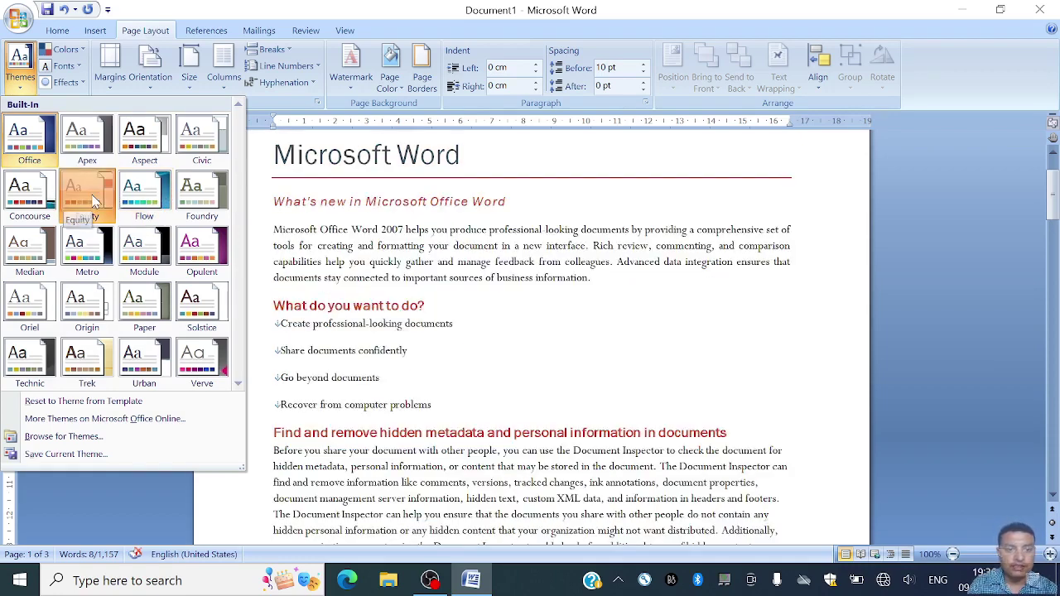
left_click(95, 201)
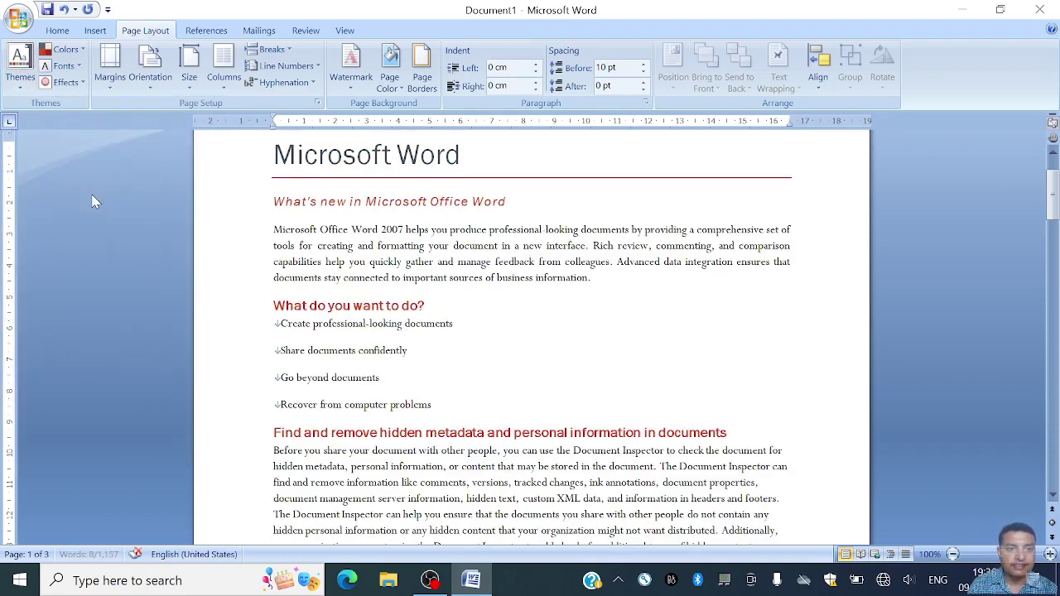
left_click(79, 50)
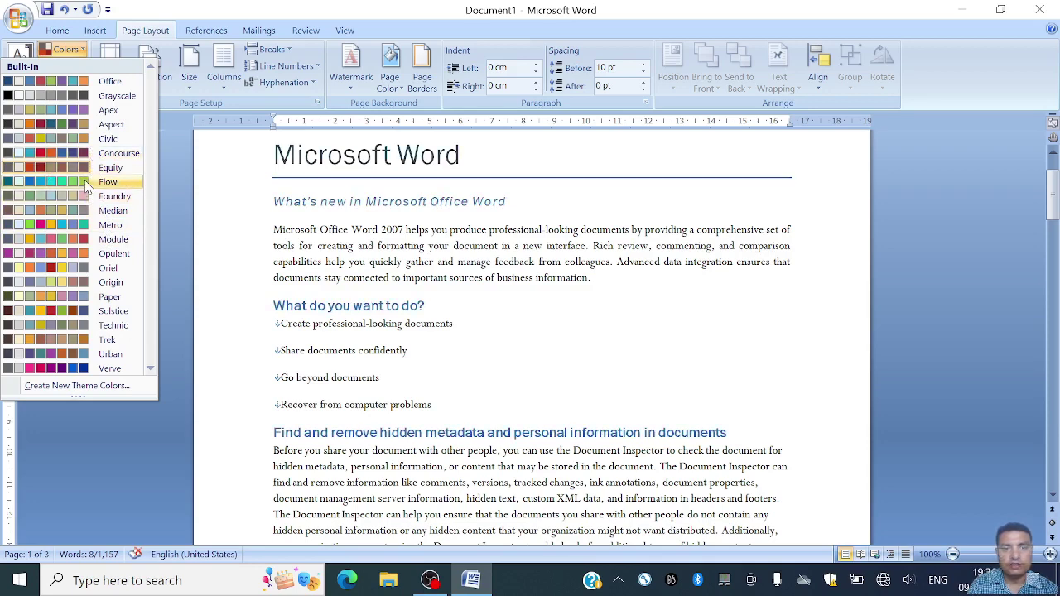
key("Escape")
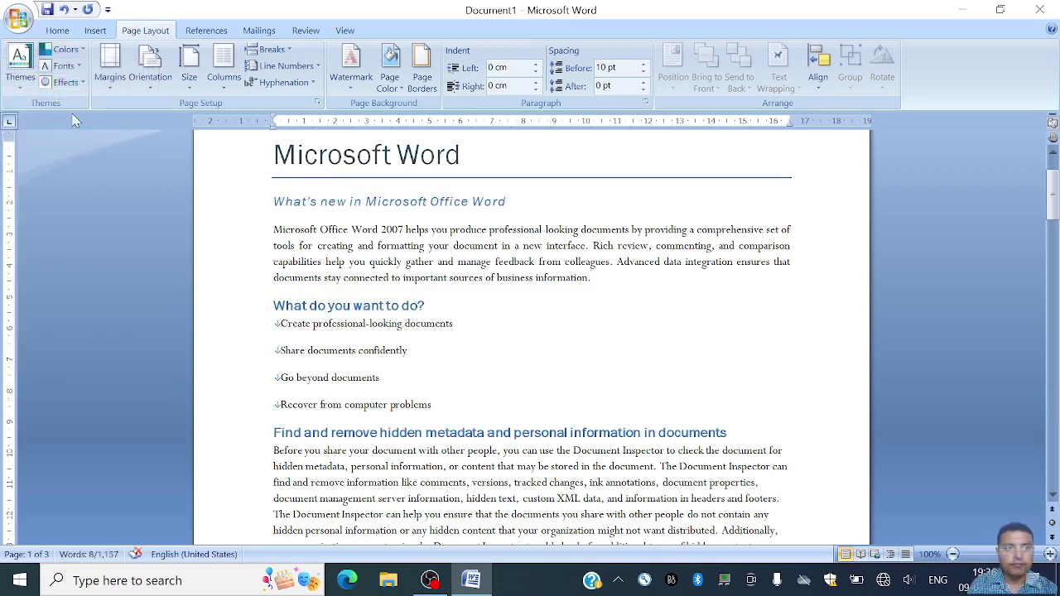
Change the theme fonts to Office Classic (Arial and Times New Roman) and view the available theme effects without choosing one.
left_click(66, 66)
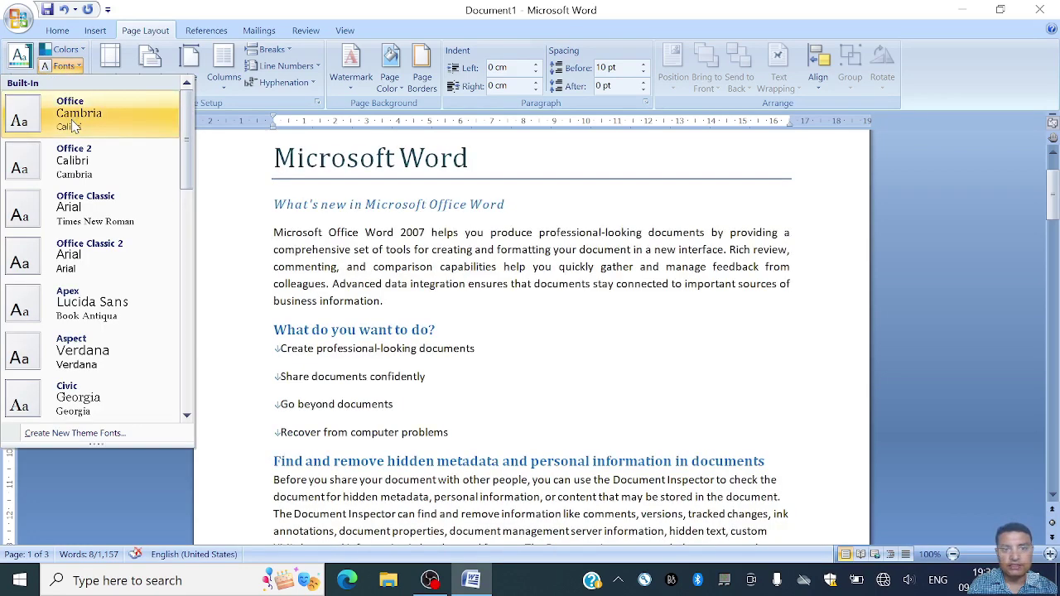
left_click(93, 217)
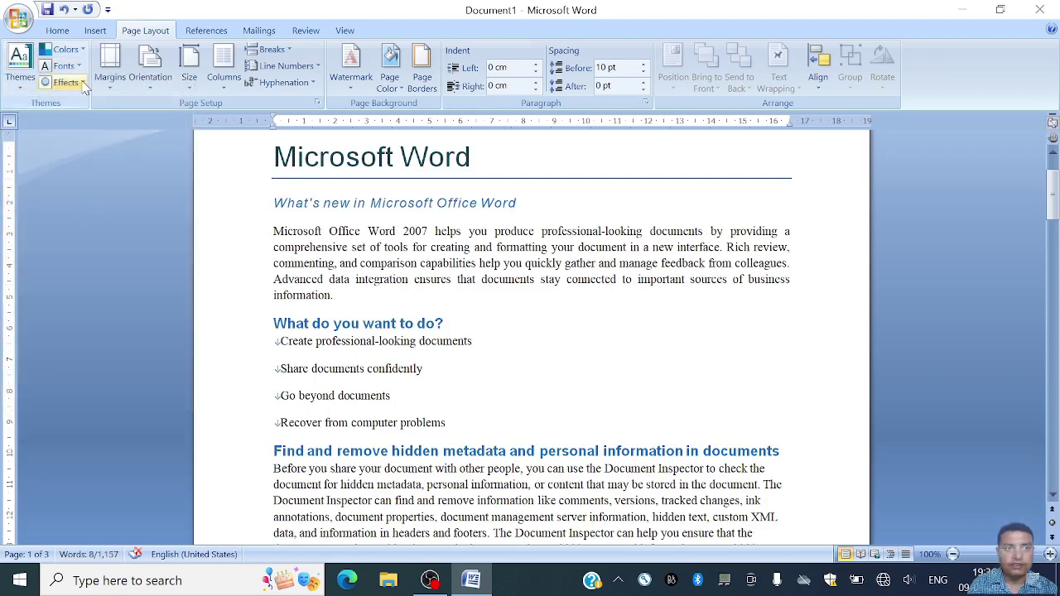
left_click(64, 82)
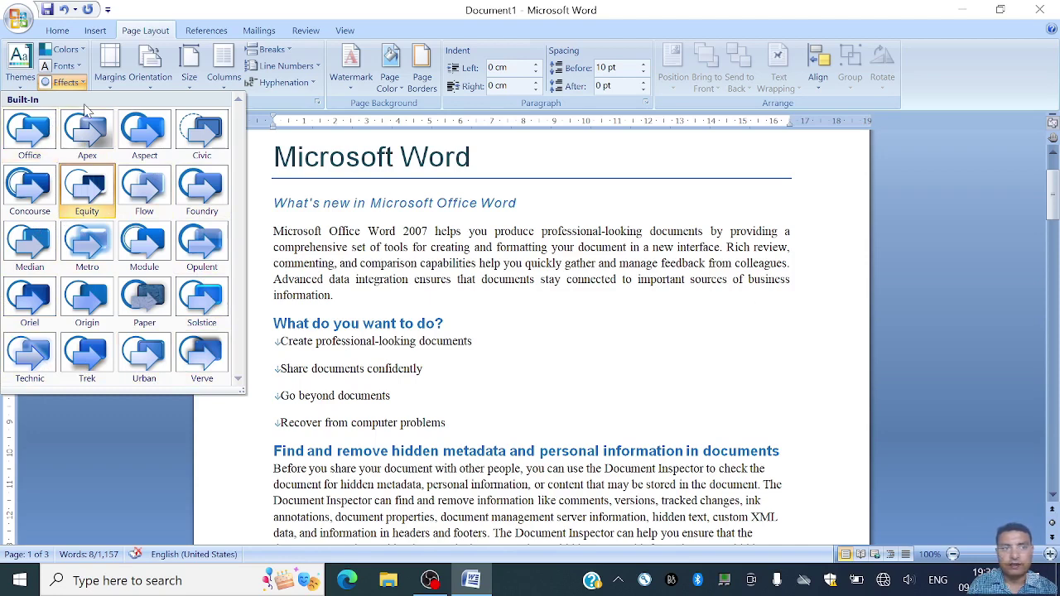
left_click(94, 54)
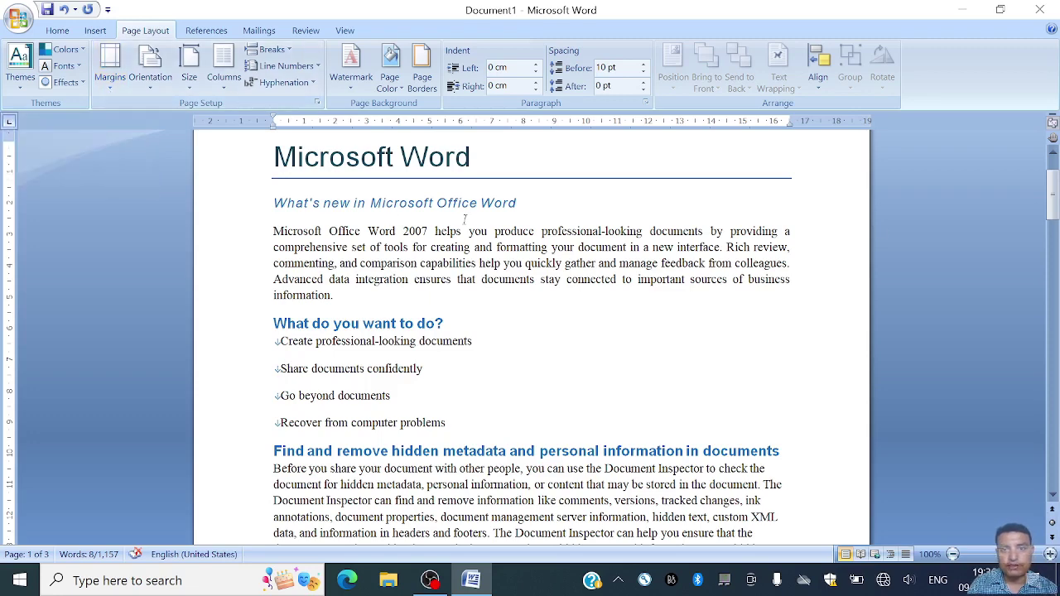
Deselect the heading and set the page margins to Narrow, 1.27 cm on all sides.
left_click(1053, 154)
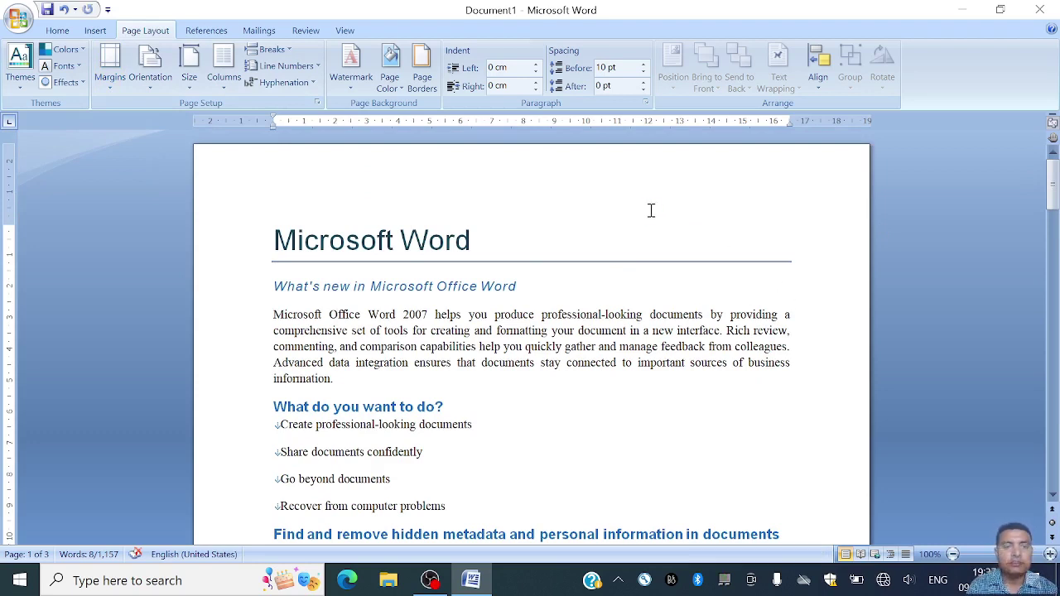
left_click(350, 241)
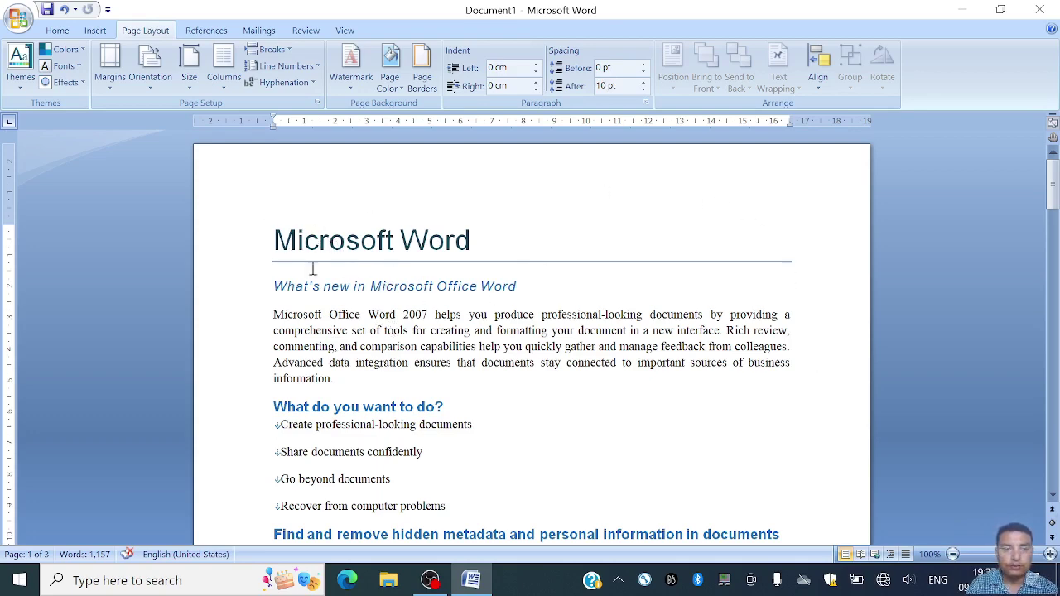
left_click(111, 73)
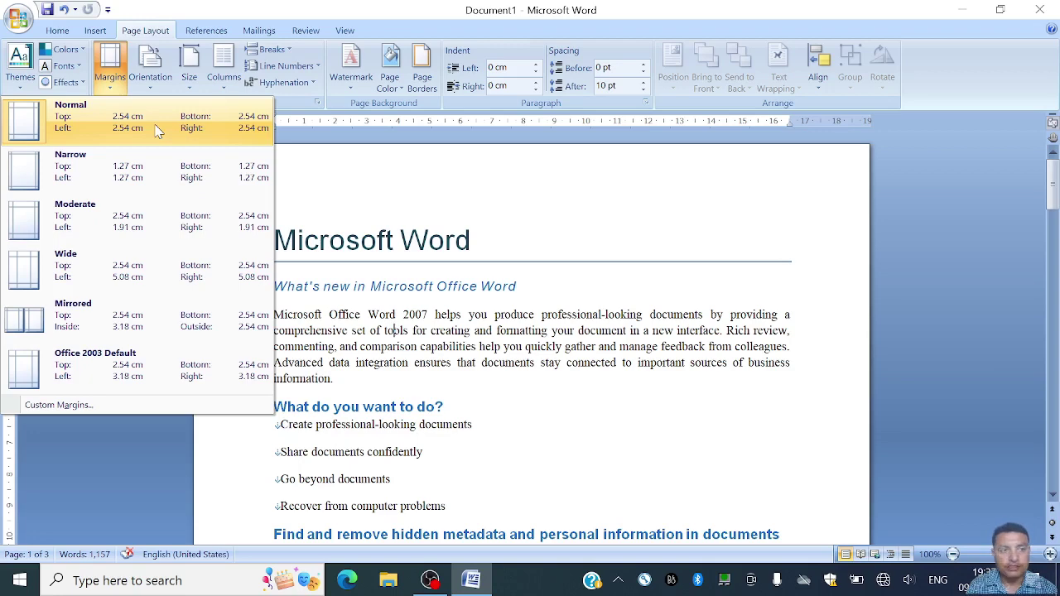
left_click(29, 176)
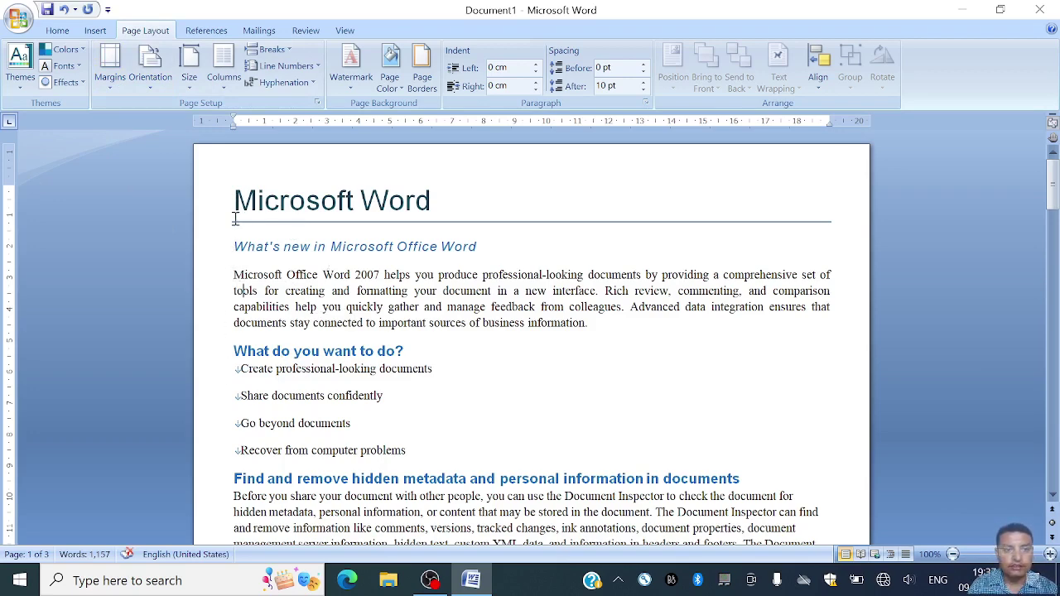
Apply the Moderate margin preset, 2.54 cm at top and bottom and 1.91 cm at the sides.
left_click(110, 90)
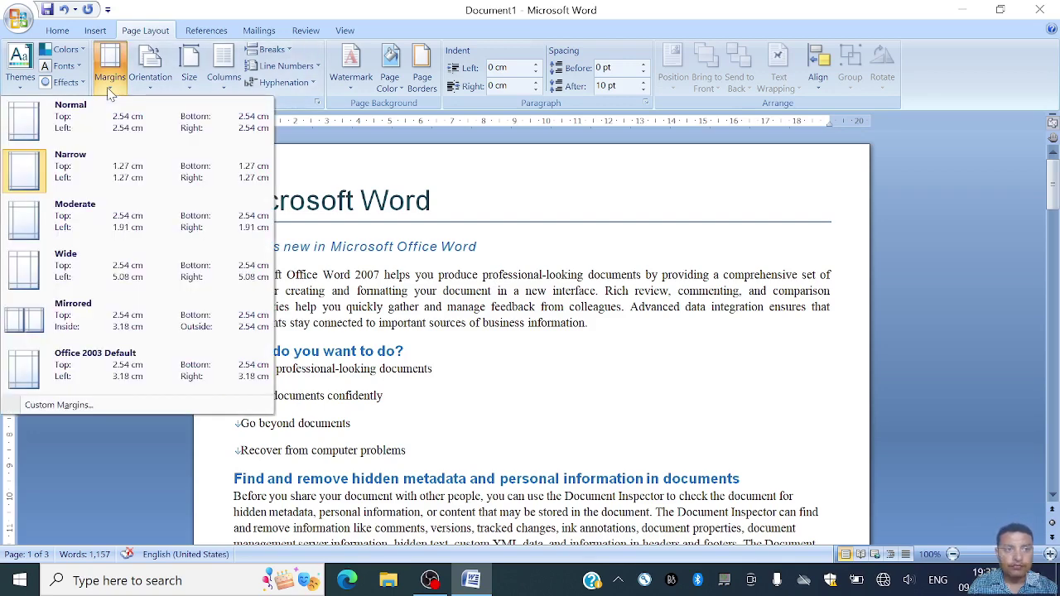
left_click(51, 220)
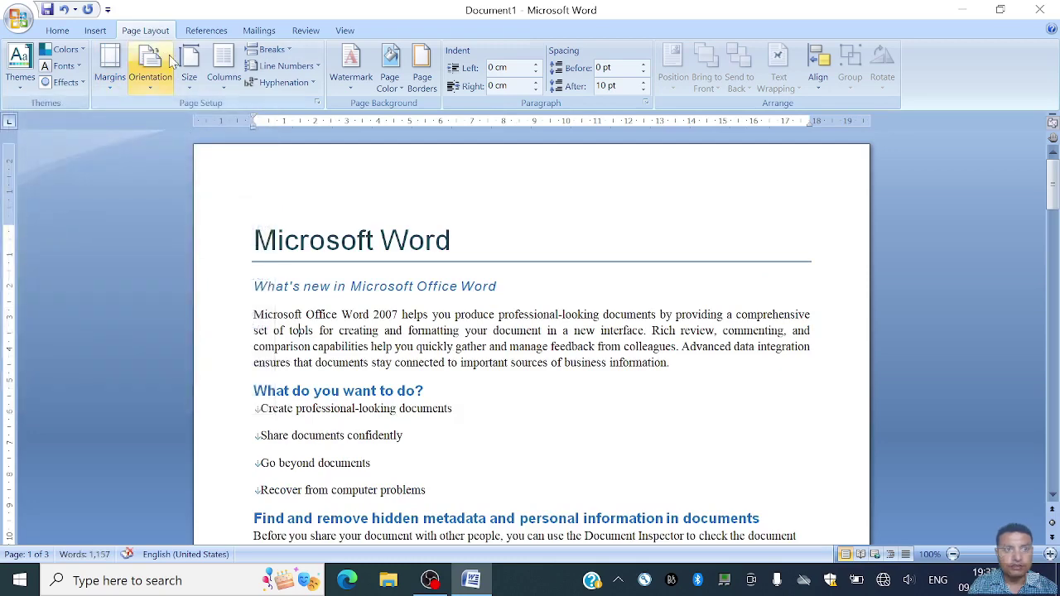
Set custom page margins of 2 cm for top, bottom and right and 2.5 cm for left, applied to the whole document.
left_click(112, 78)
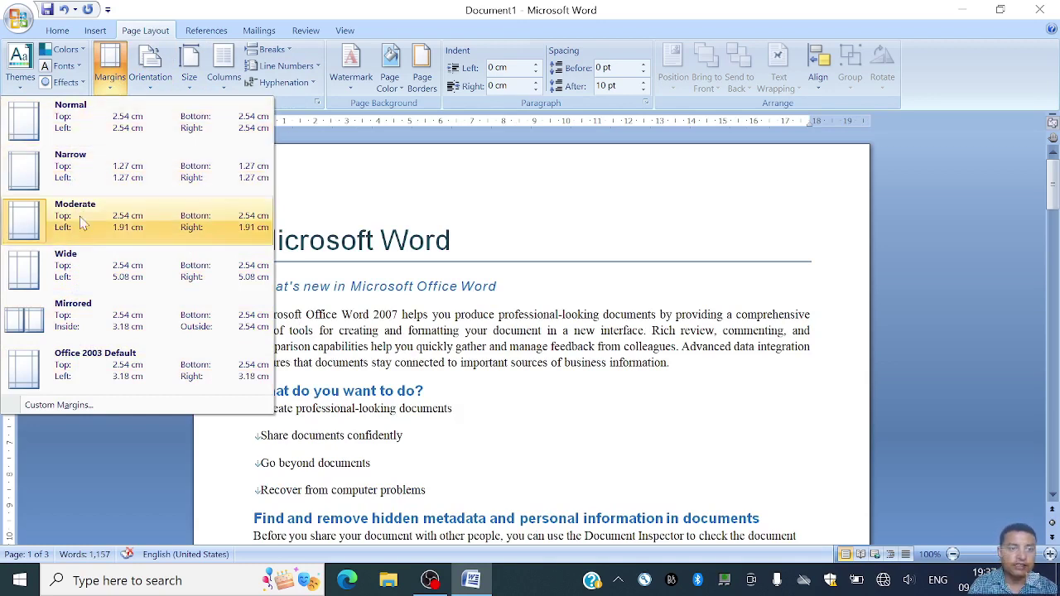
left_click(87, 407)
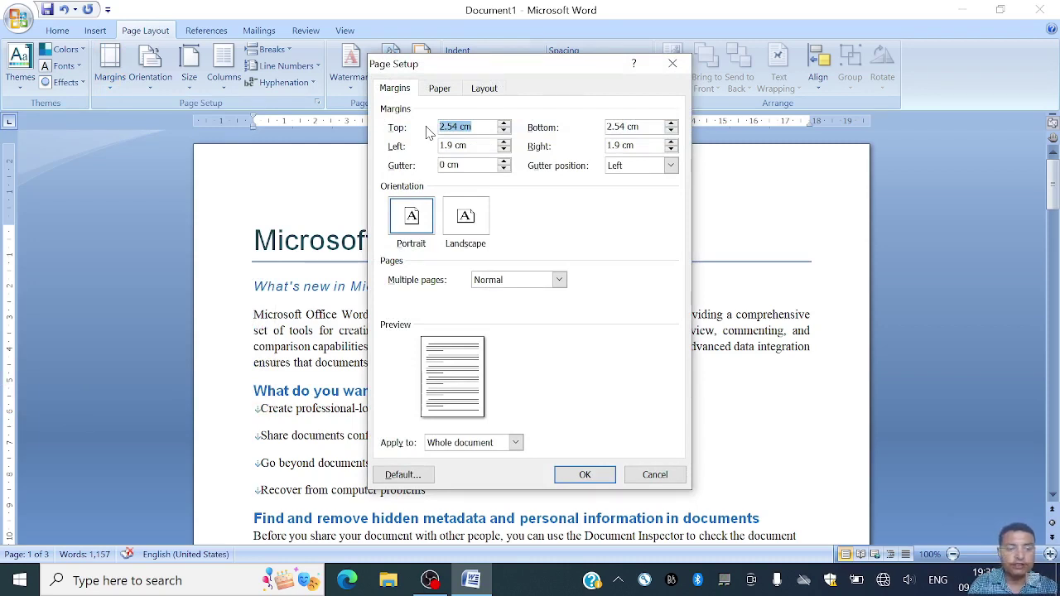
type("2")
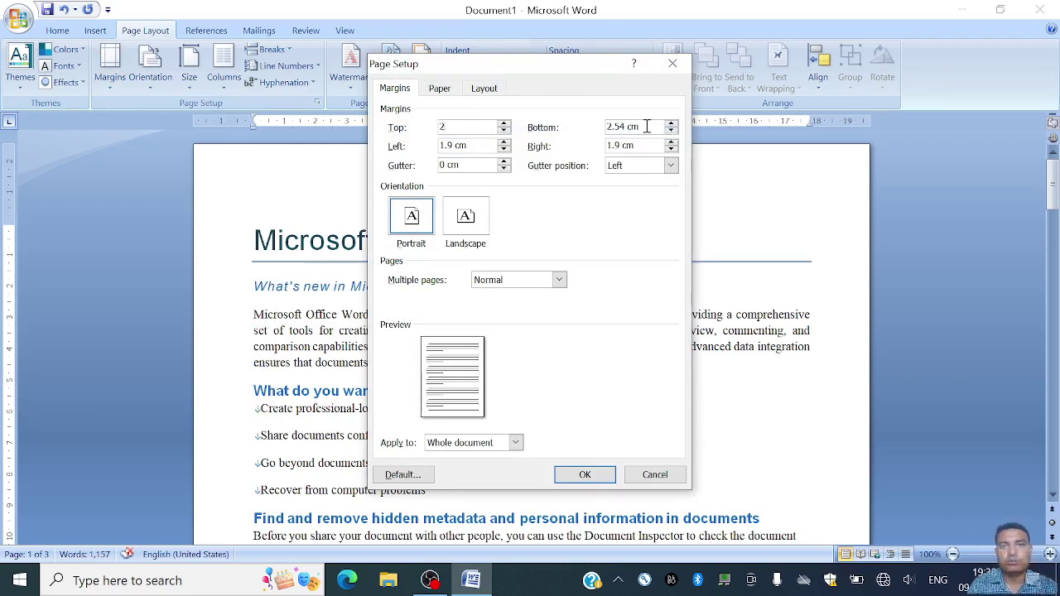
left_click_drag(645, 126, 590, 128)
type("2")
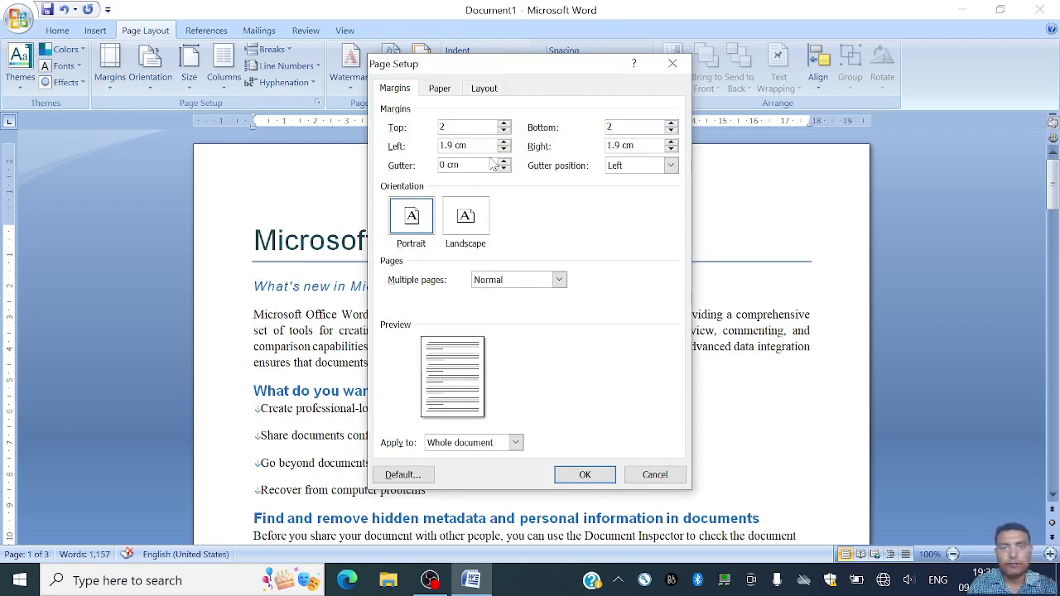
left_click_drag(478, 146, 406, 145)
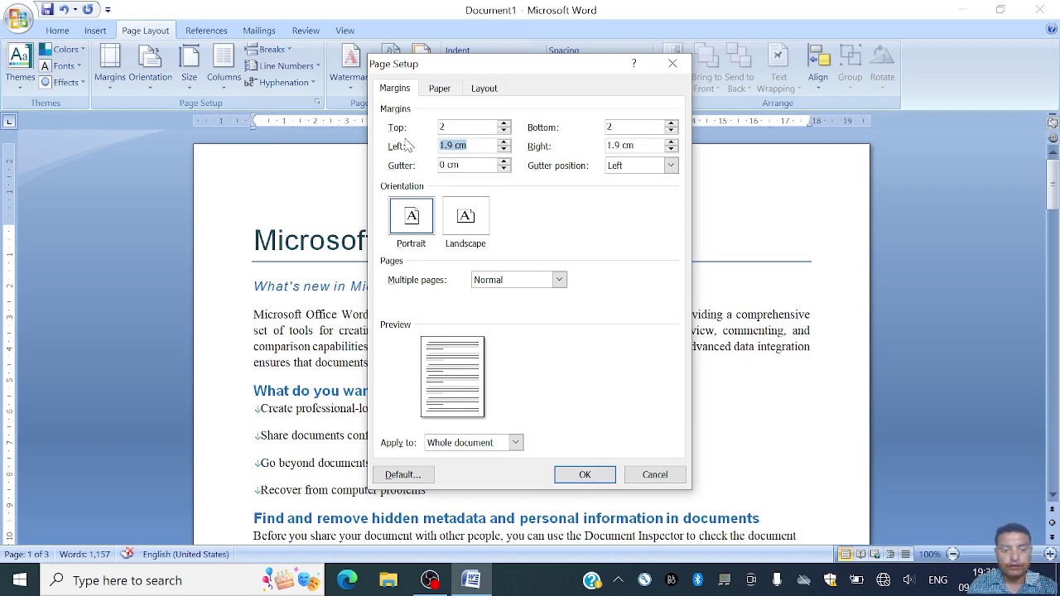
type("2,")
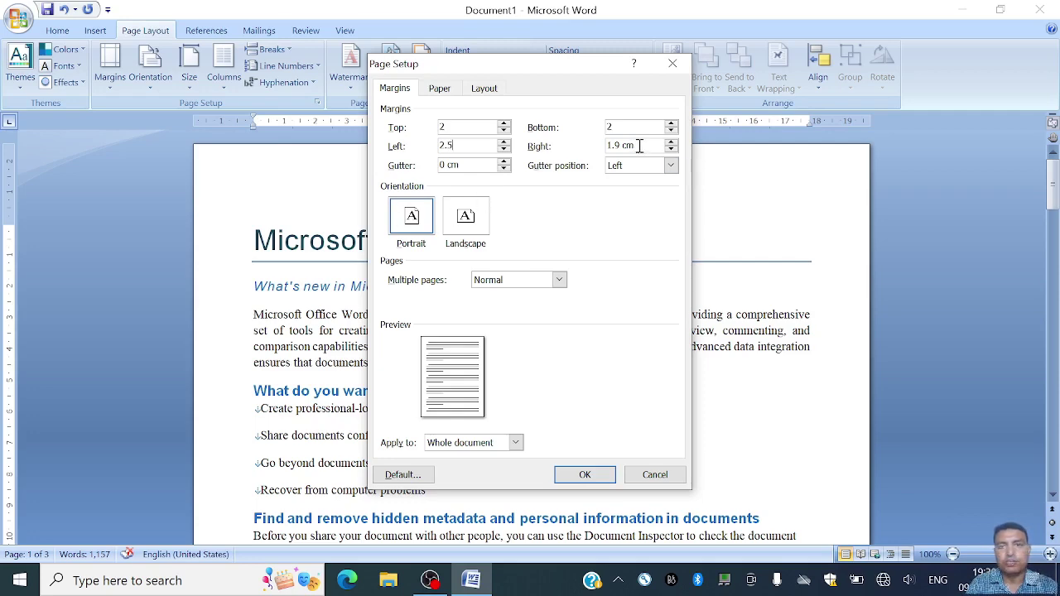
left_click_drag(639, 146, 597, 148)
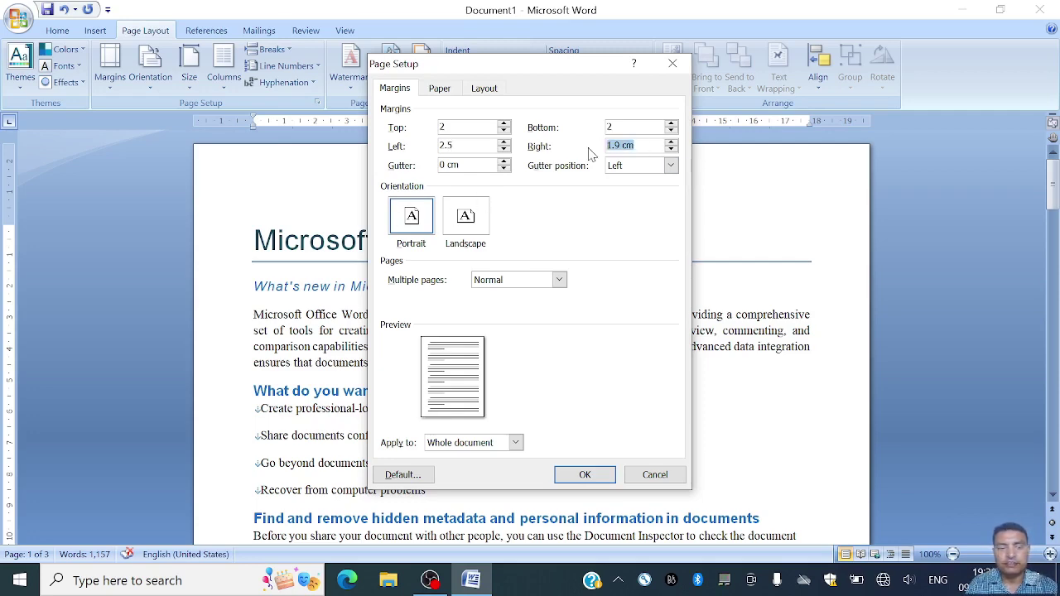
type("2")
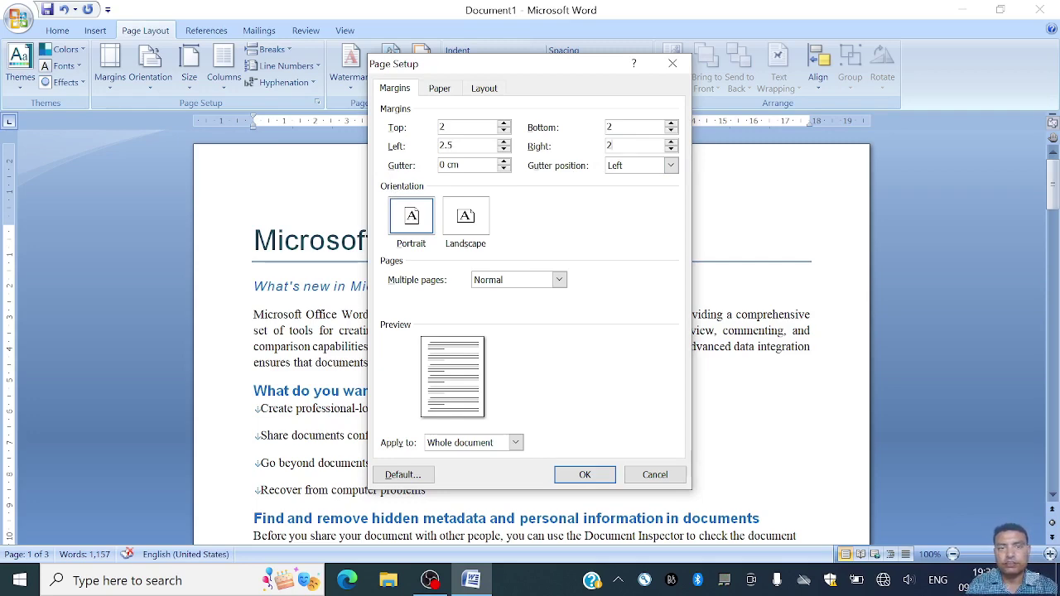
left_click(585, 478)
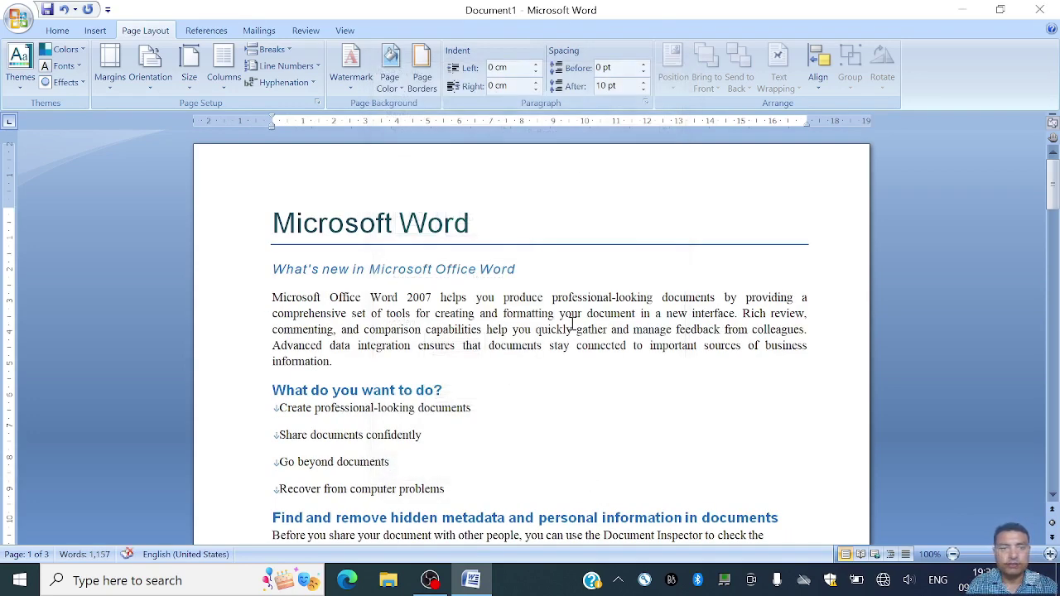
Justify the paragraph under the heading "Find and remove hidden metadata and personal information in documents".
mouse_move(1055, 194)
left_mouse_down()
mouse_move(1055, 236)
mouse_move(1055, 207)
left_mouse_up()
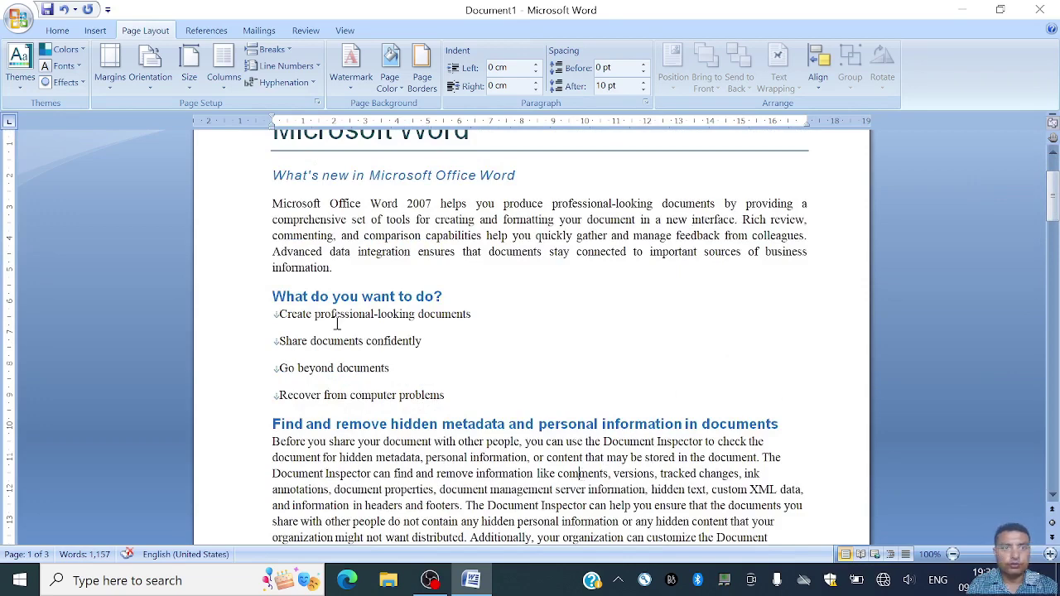
left_click(57, 31)
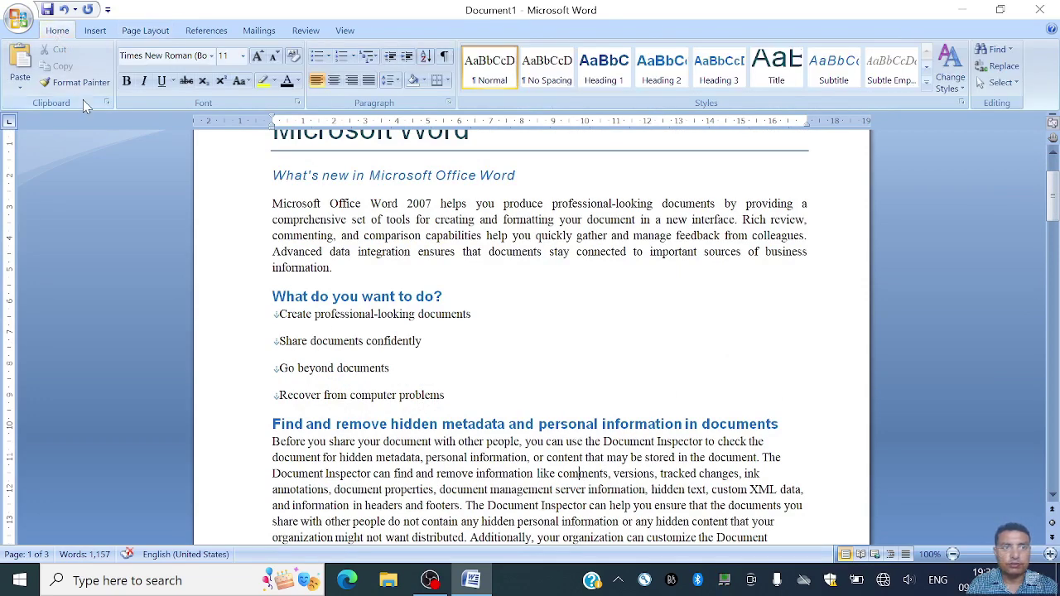
left_click(370, 80)
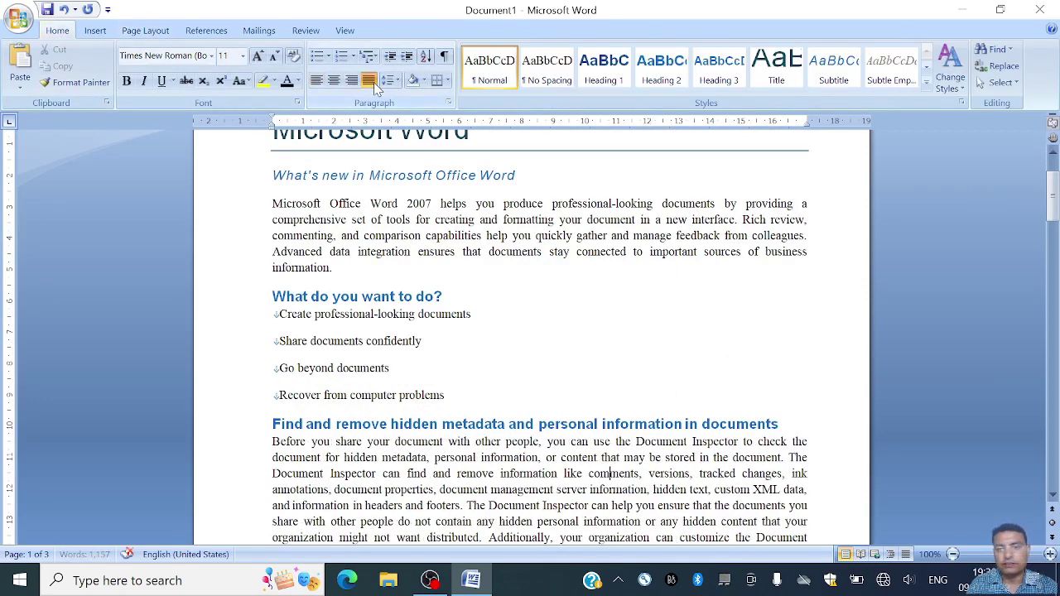
Justify both paragraphs under the heading "Add a digital signature or signature line to your documents" and deselect the text.
left_click_drag(1053, 202, 1053, 186)
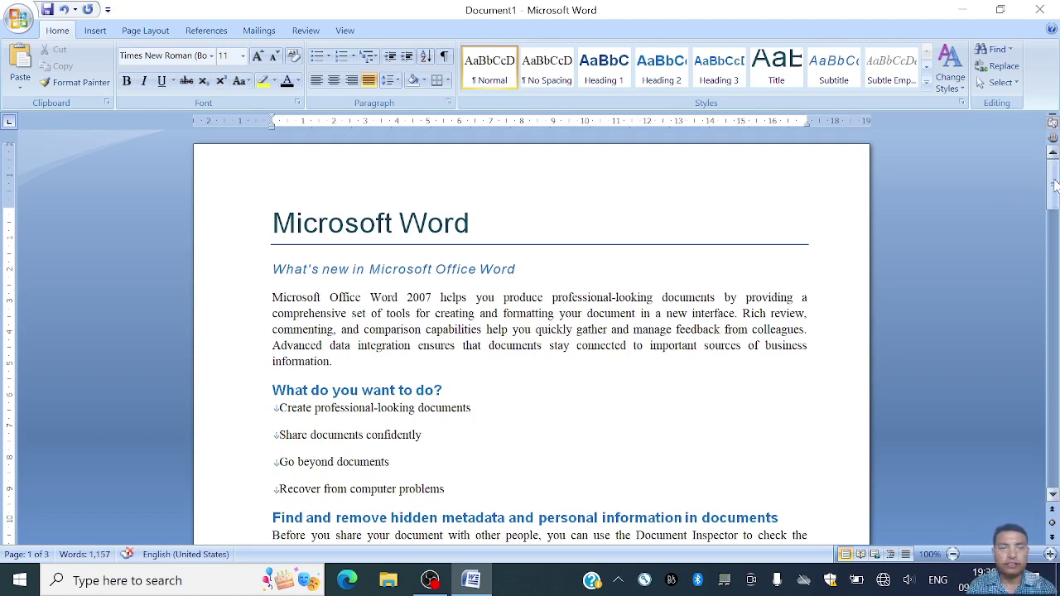
left_click_drag(1053, 183, 1053, 224)
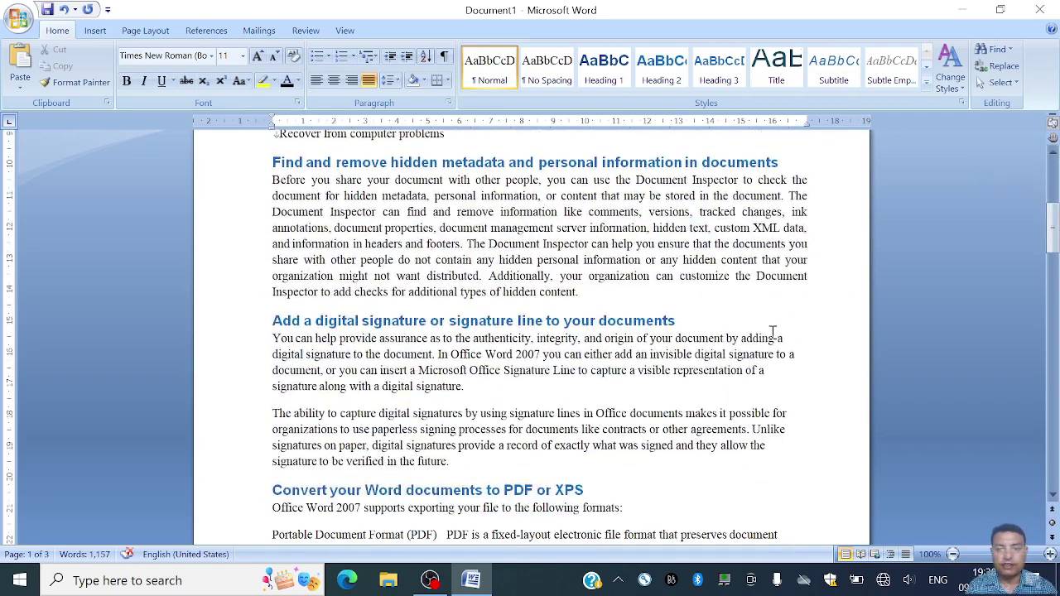
left_click_drag(742, 340, 747, 416)
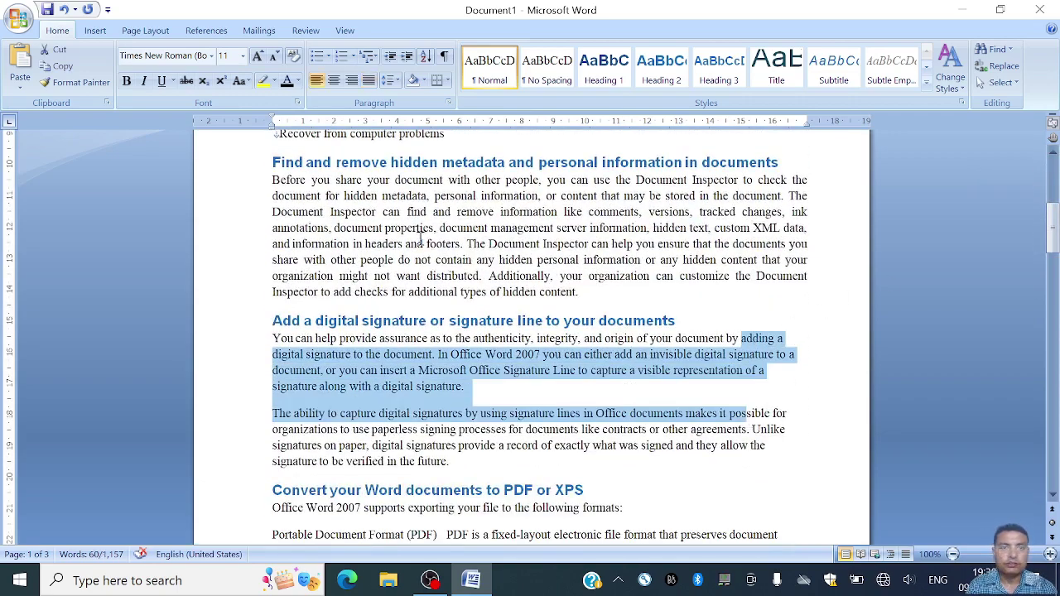
left_click(368, 80)
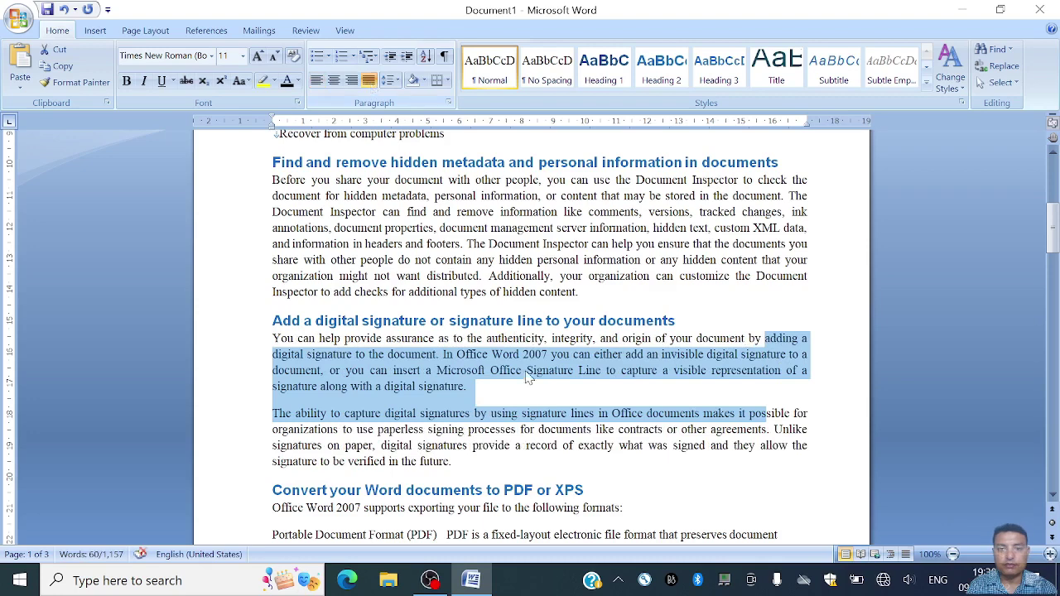
left_click(500, 409)
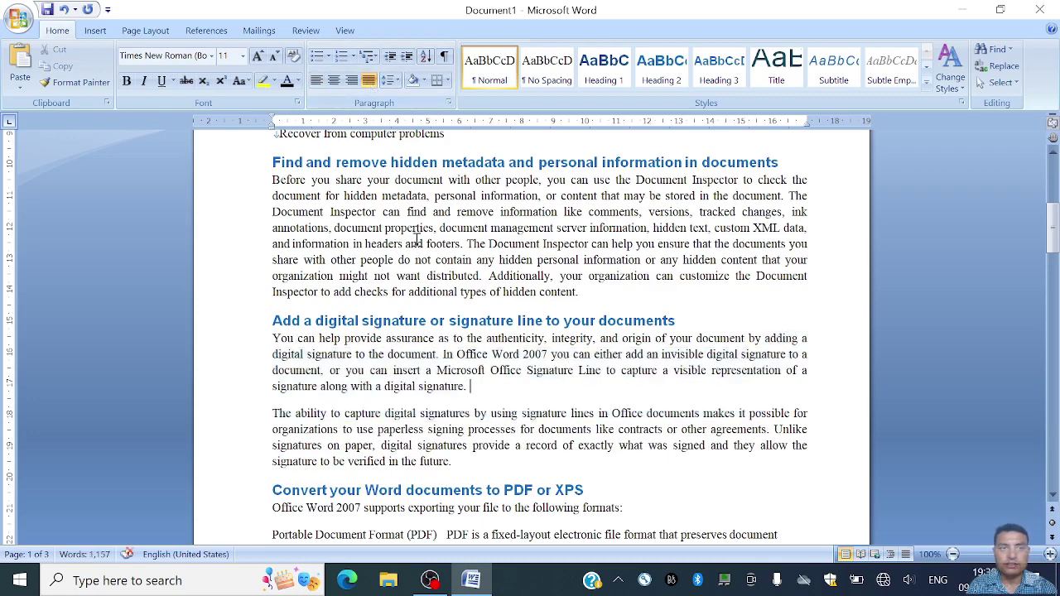
Change the page orientation to Landscape and return to the start of the document.
left_click(145, 30)
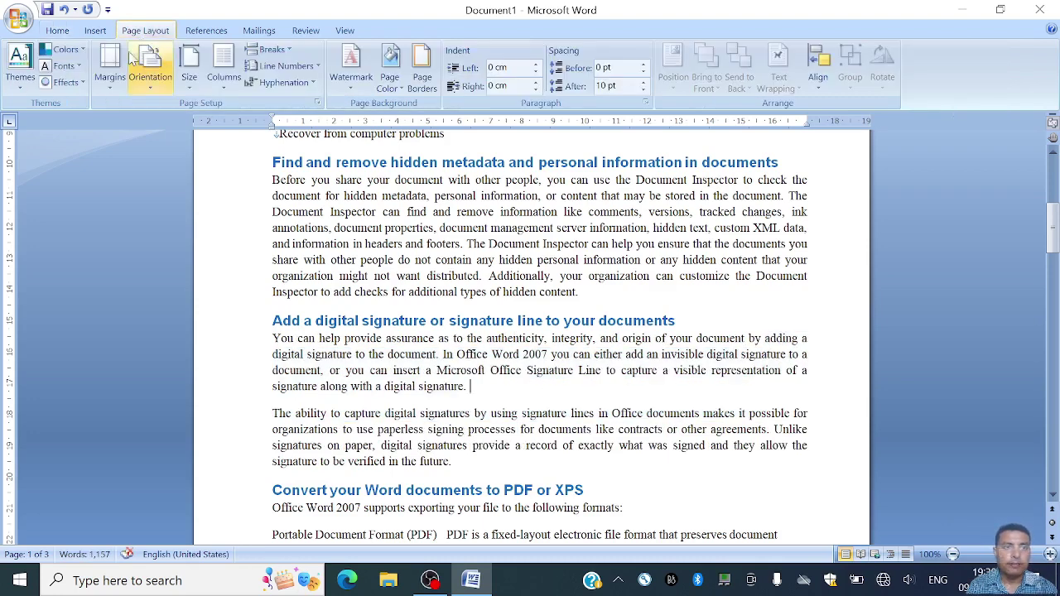
left_click(148, 82)
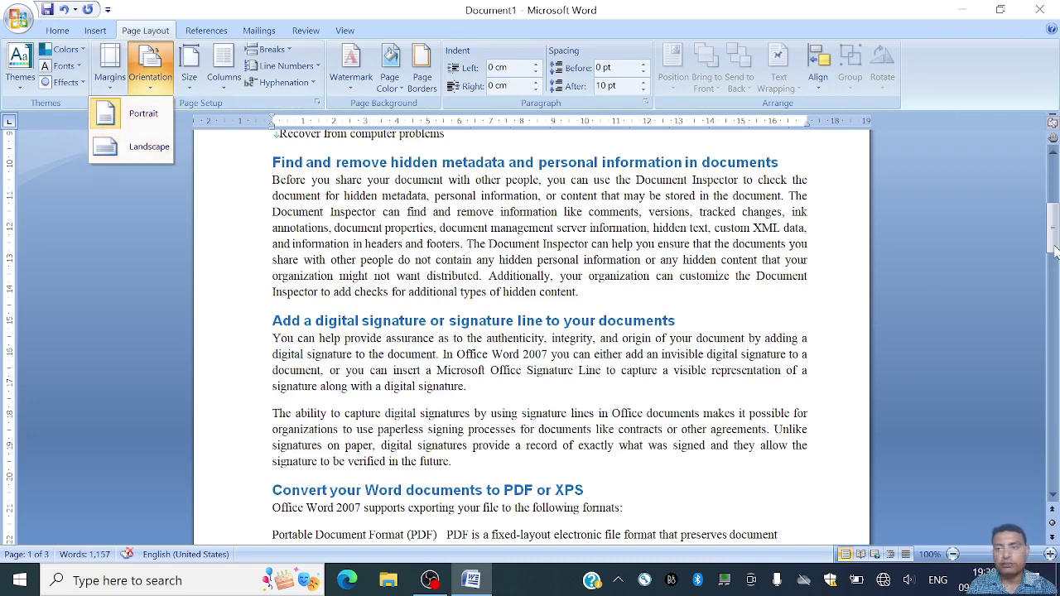
left_click_drag(1054, 246, 1055, 191)
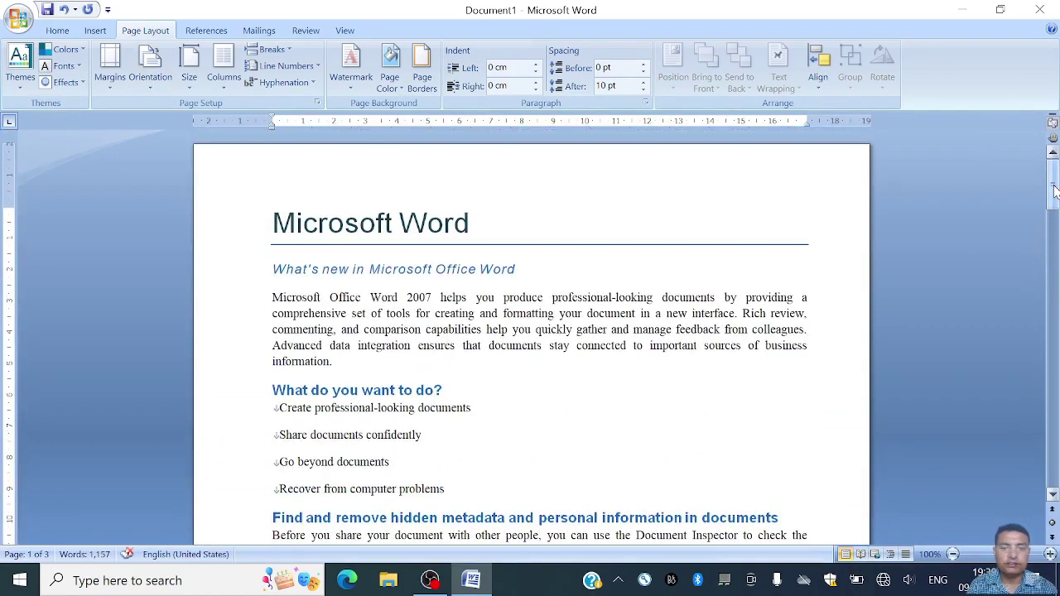
mouse_move(1055, 190)
left_mouse_down()
mouse_move(1054, 238)
mouse_move(1055, 189)
left_mouse_up()
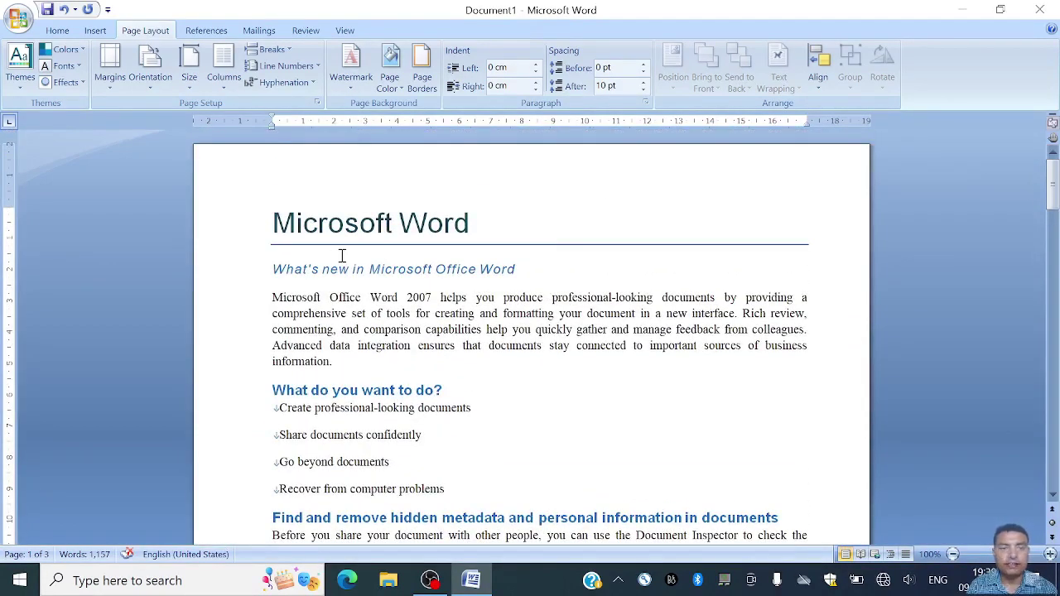
left_click(152, 83)
left_click(139, 151)
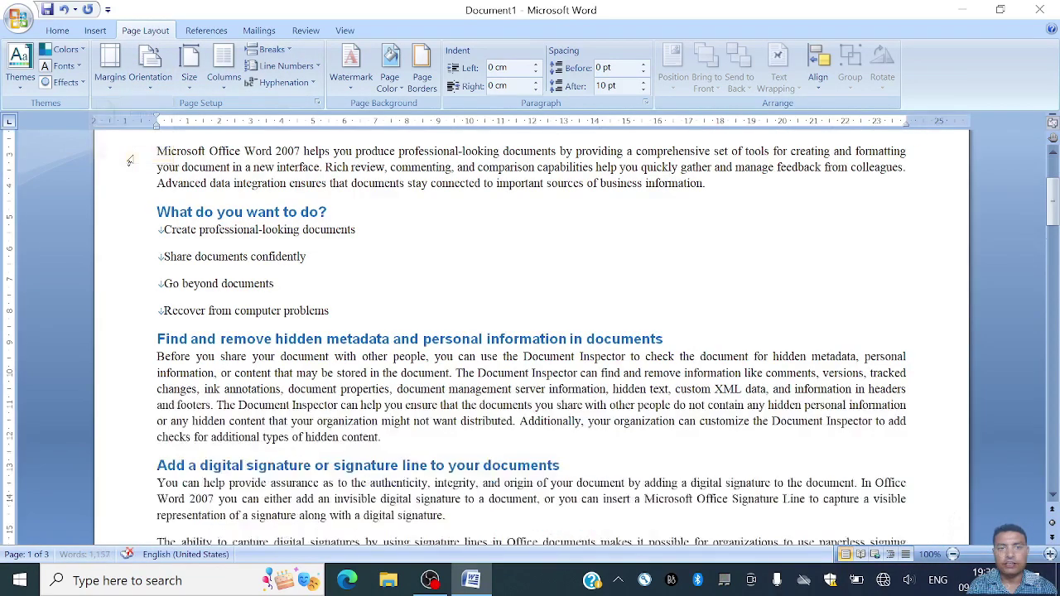
left_click_drag(1053, 207, 1052, 192)
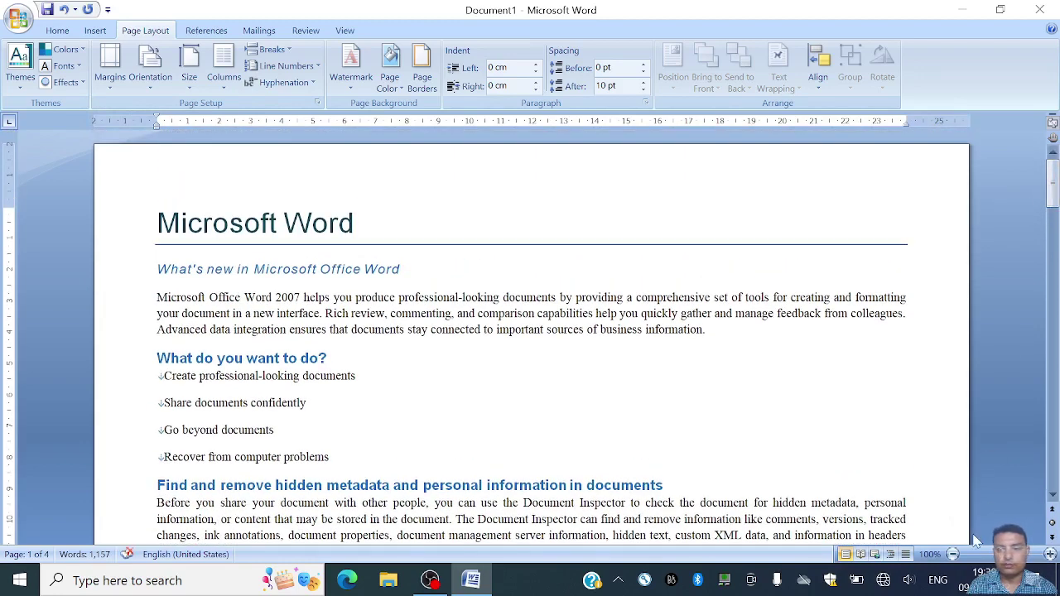
Switch the page orientation back to Portrait.
left_click(952, 554)
left_click(952, 554)
left_click(952, 554)
left_click(952, 554)
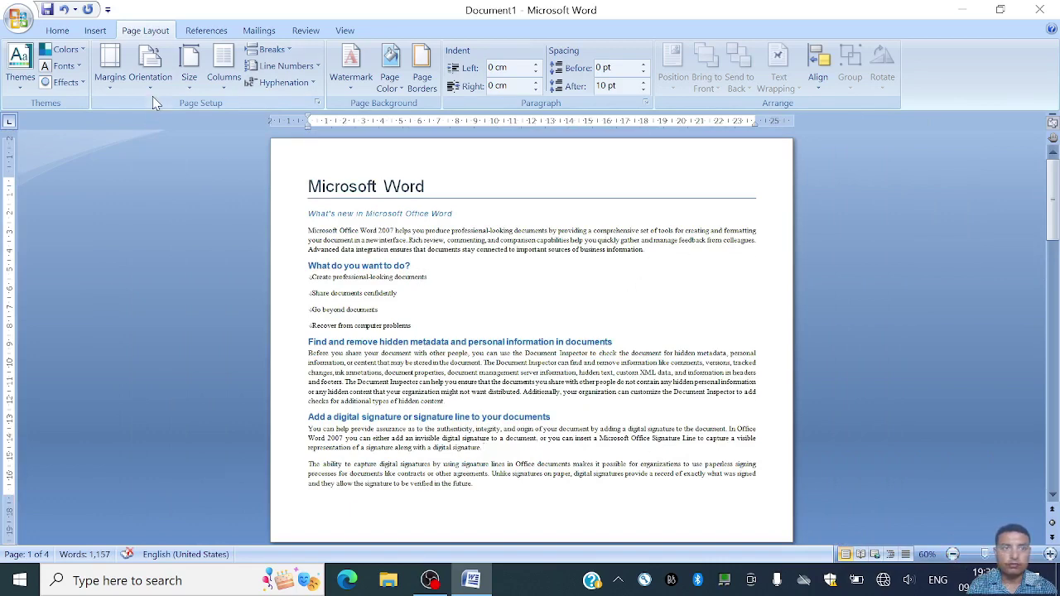
left_click(150, 65)
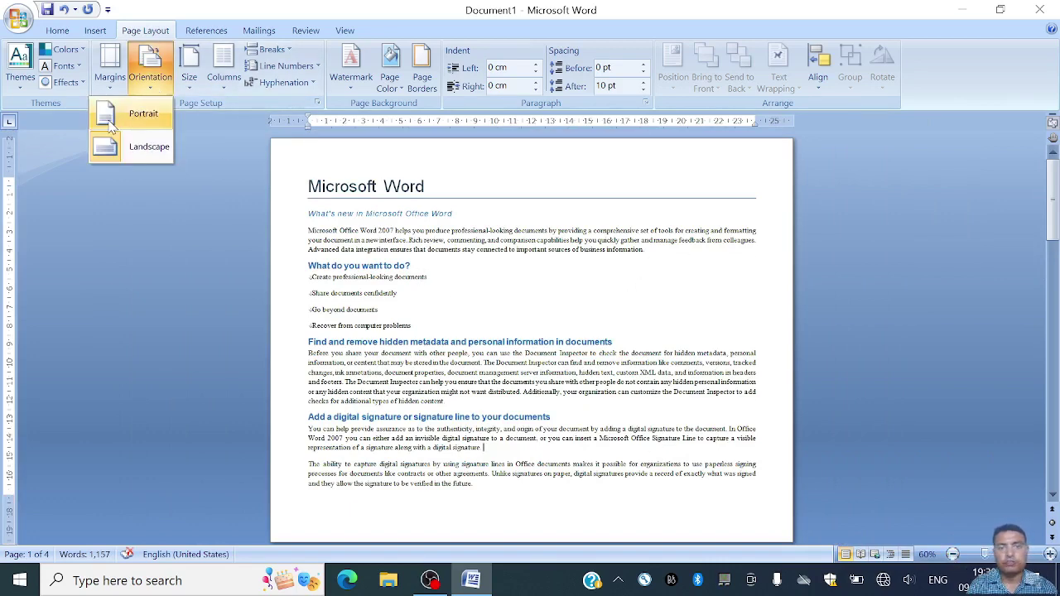
left_click(110, 123)
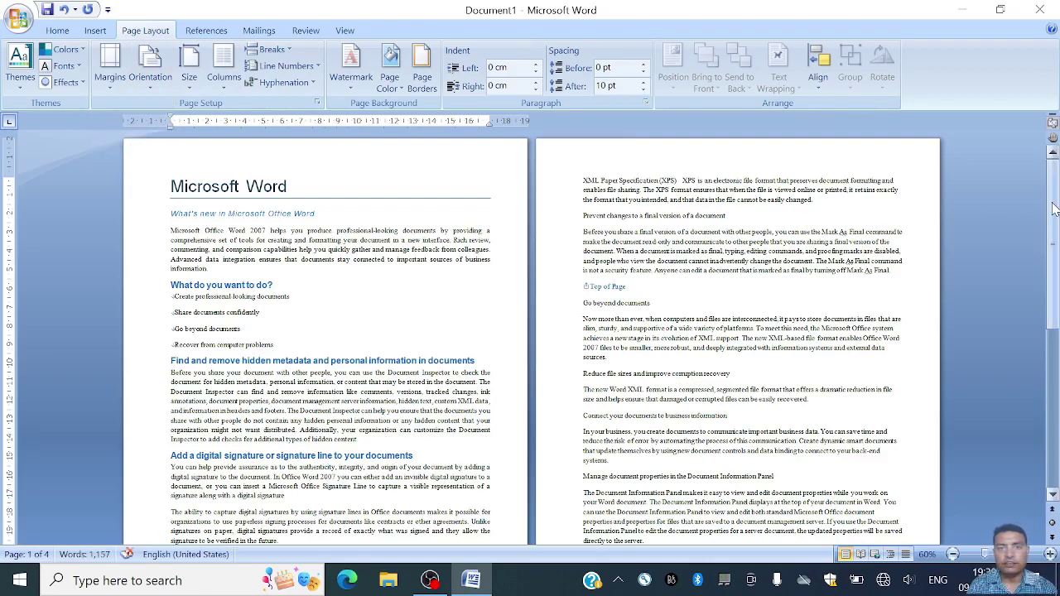
mouse_move(1054, 208)
left_mouse_down()
mouse_move(1055, 263)
mouse_move(1053, 192)
left_mouse_up()
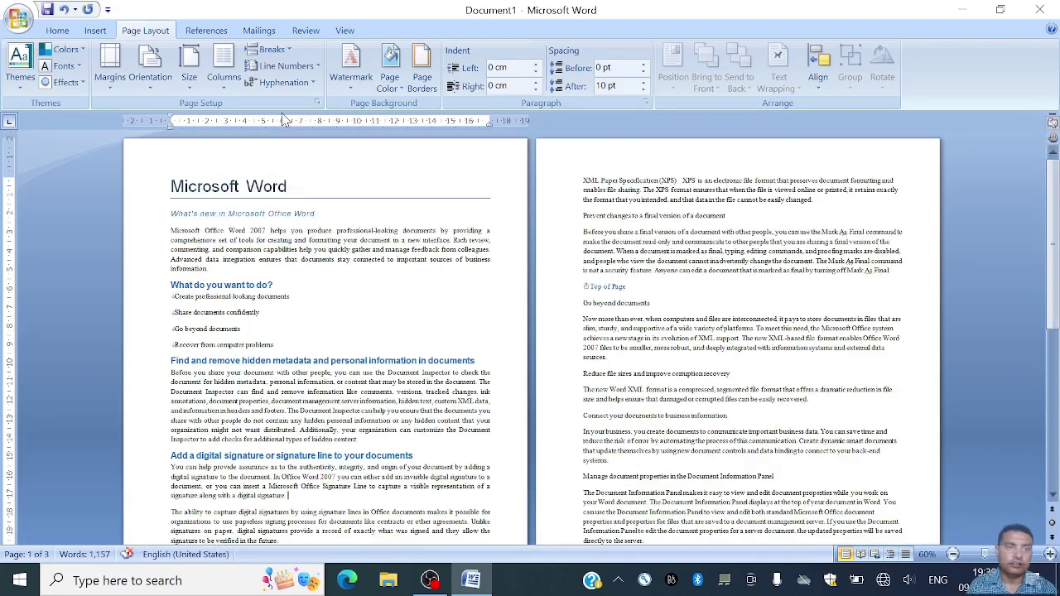
Change the document's paper size to A4, 21 cm x 29.7 cm, and look over the pages.
left_click(189, 76)
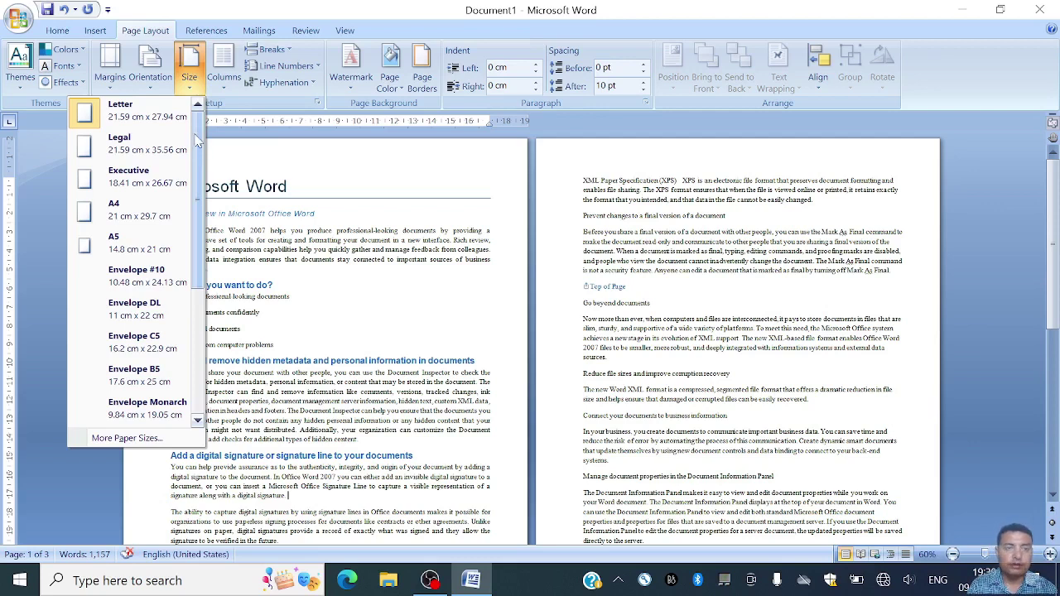
left_click(270, 248)
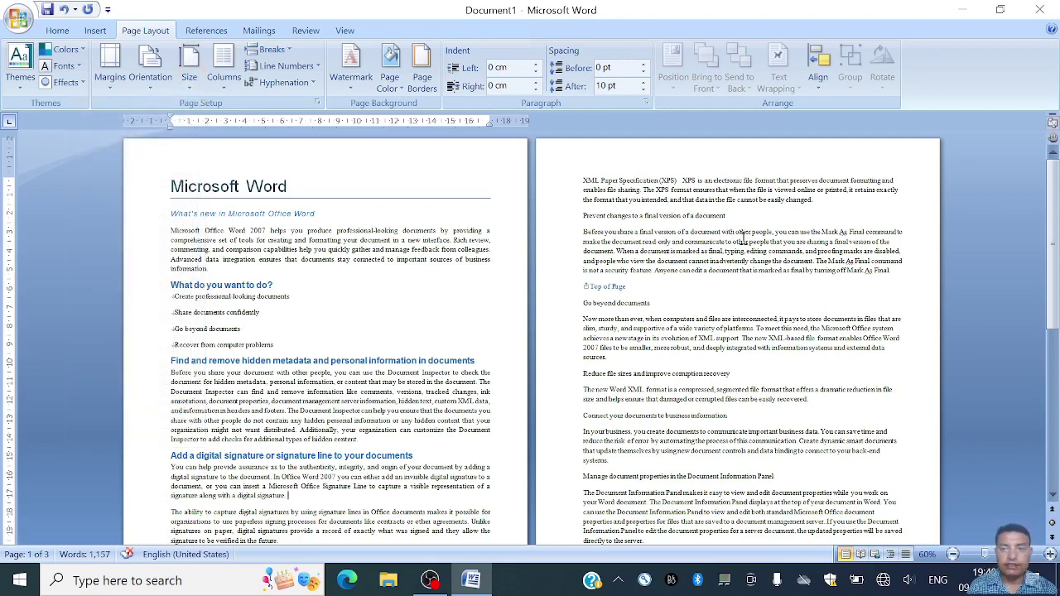
left_click_drag(1056, 262, 1057, 164)
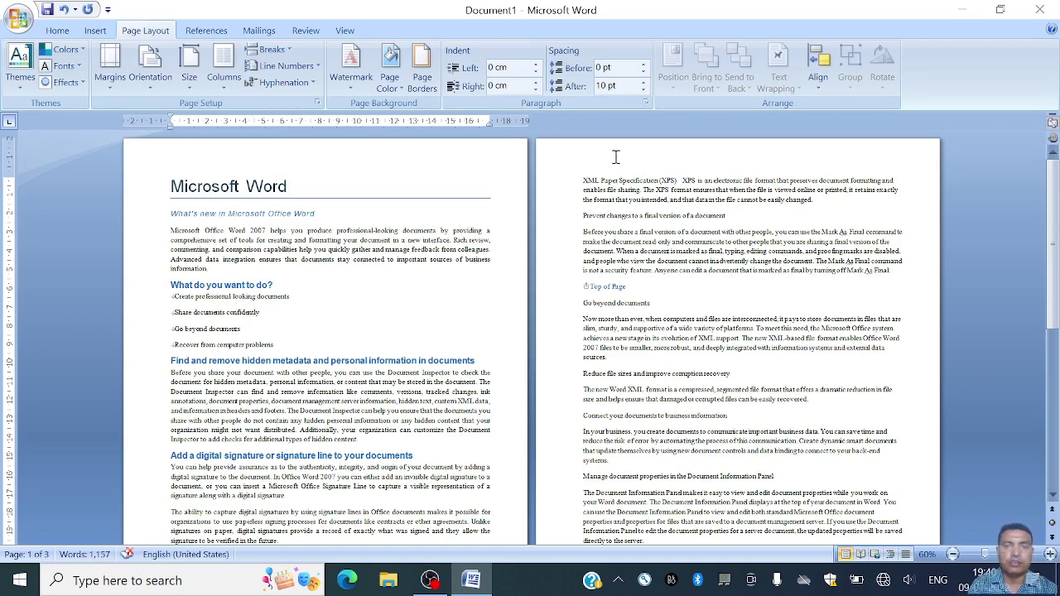
left_click(191, 85)
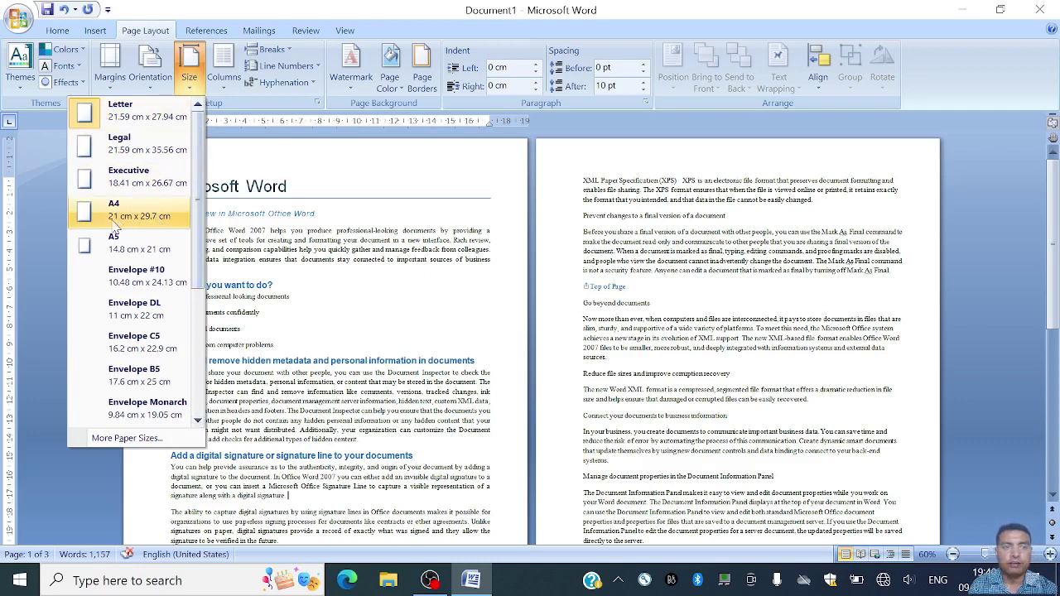
left_click(150, 219)
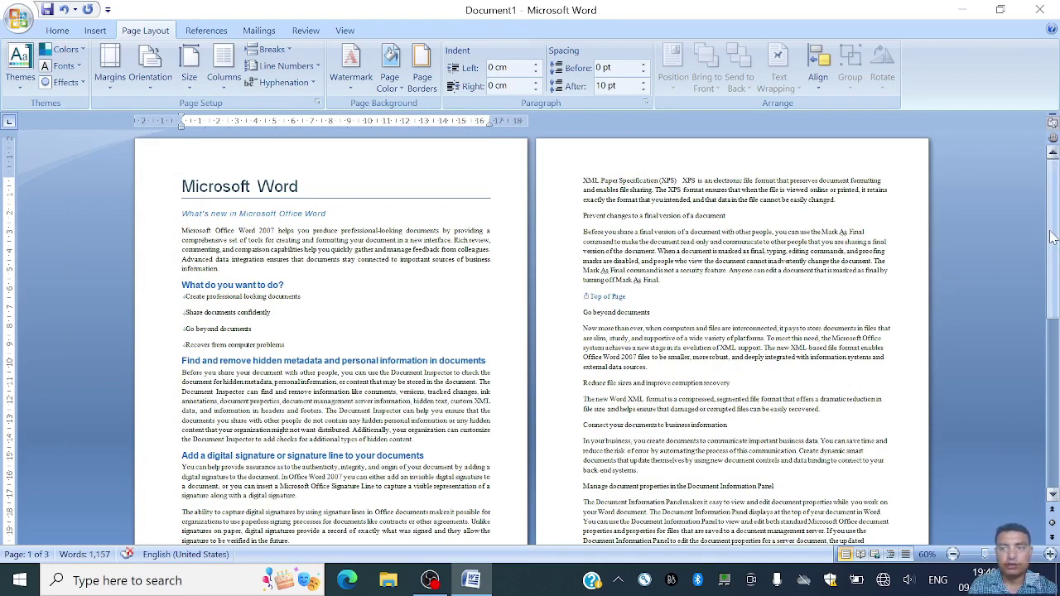
left_click_drag(1050, 230, 1055, 290)
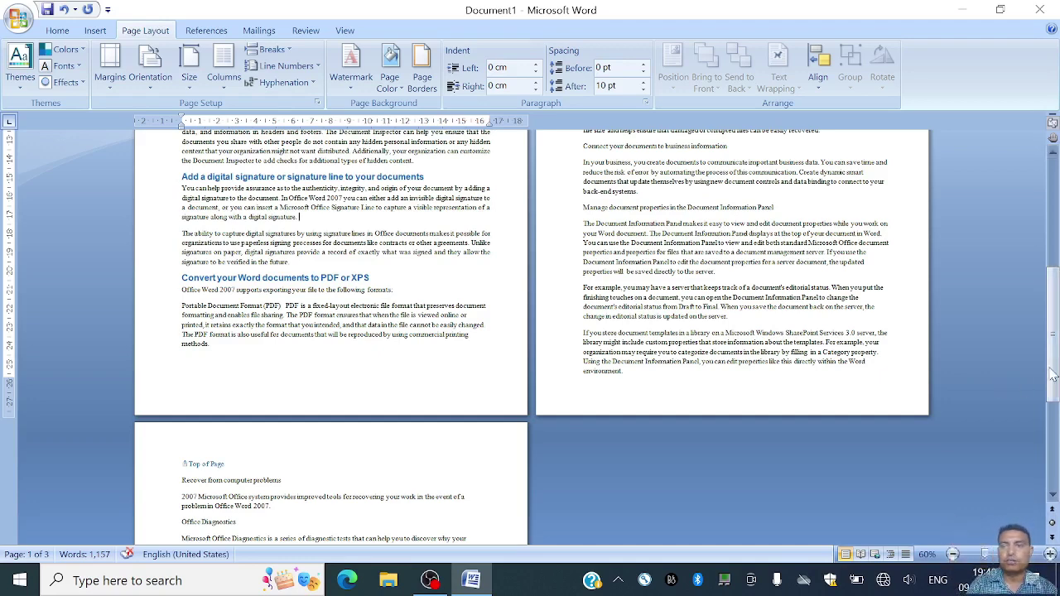
Review the available paper sizes and view all the document's pages side by side at 40% zoom.
left_click_drag(1056, 356, 1055, 254)
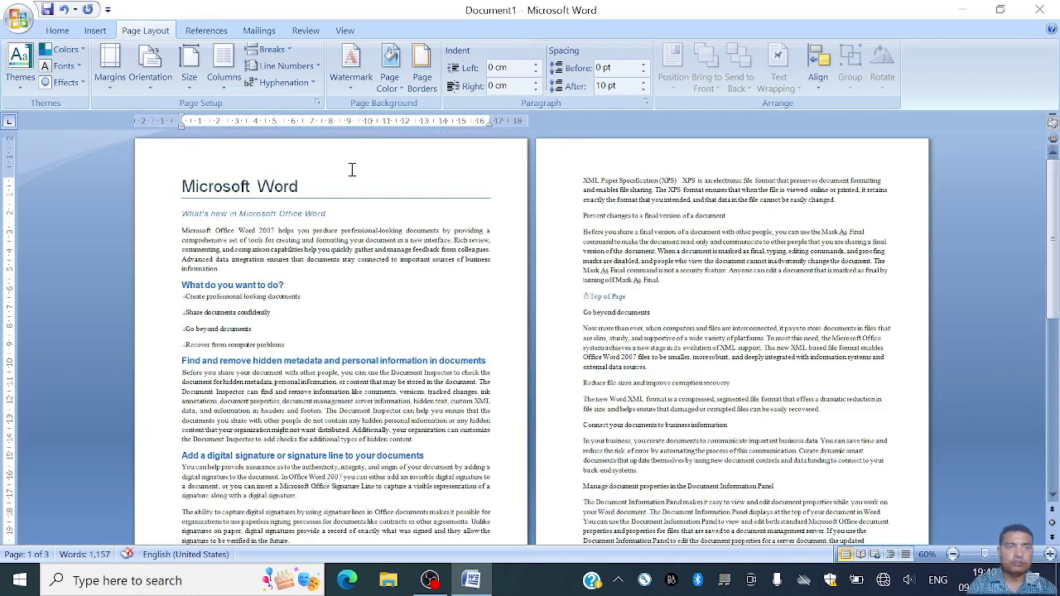
left_click(190, 79)
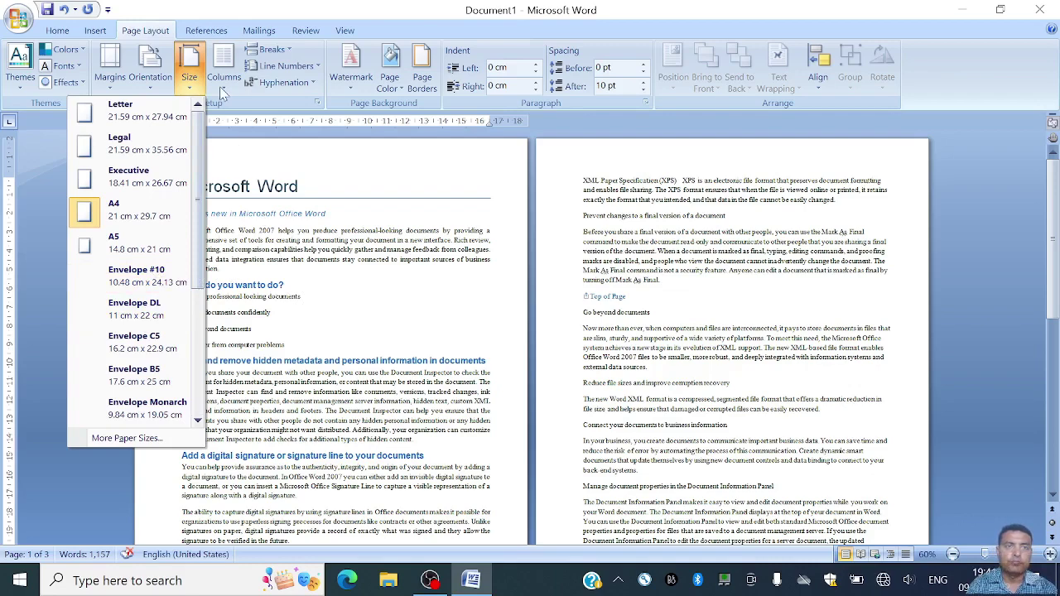
left_click(290, 202)
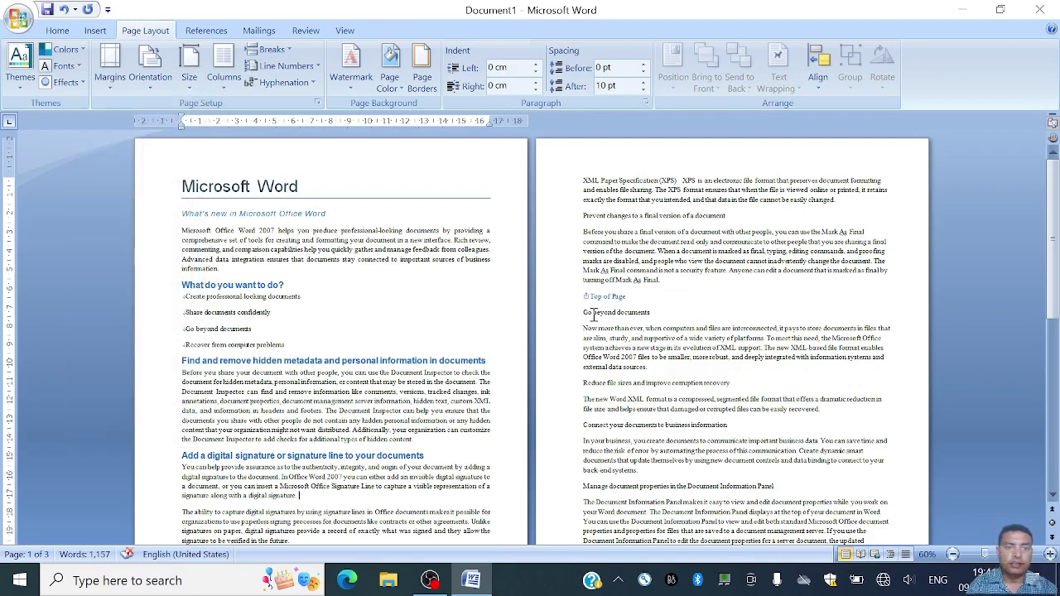
left_click(954, 555)
left_click(953, 555)
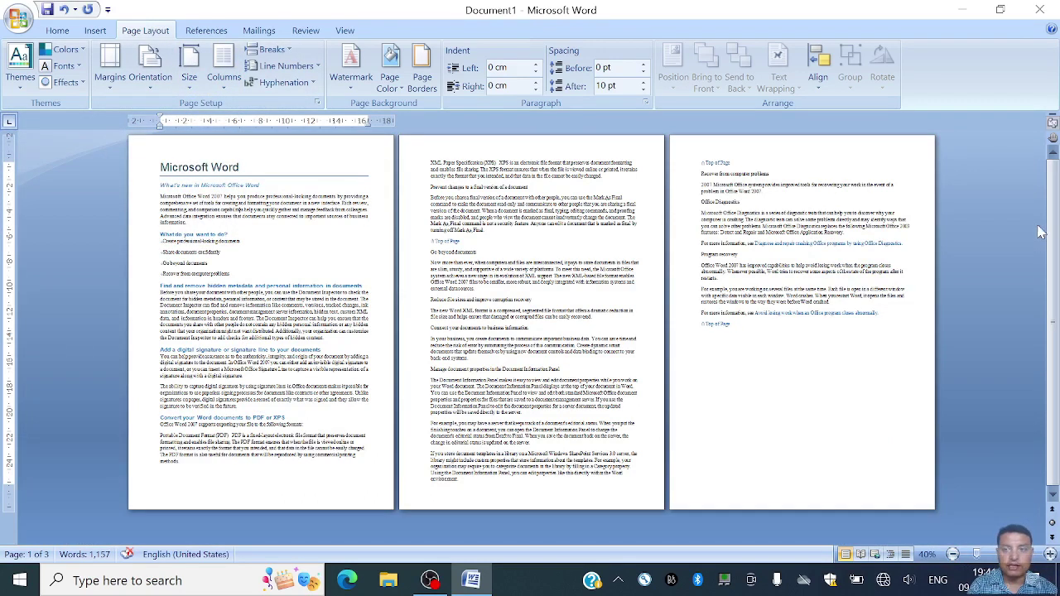
Enlarge the view to 140% and examine the title and opening paragraph on the first page.
left_click(1050, 554)
left_click(1050, 555)
left_click(1050, 554)
left_click(1050, 555)
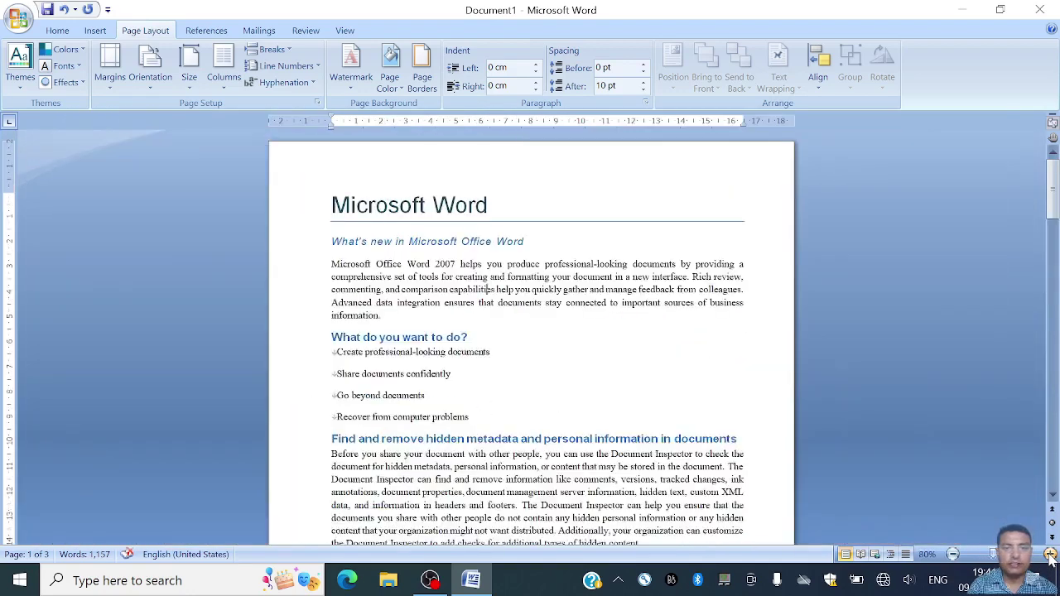
left_click(1050, 554)
left_click(1050, 555)
left_click(1050, 555)
left_click(1050, 555)
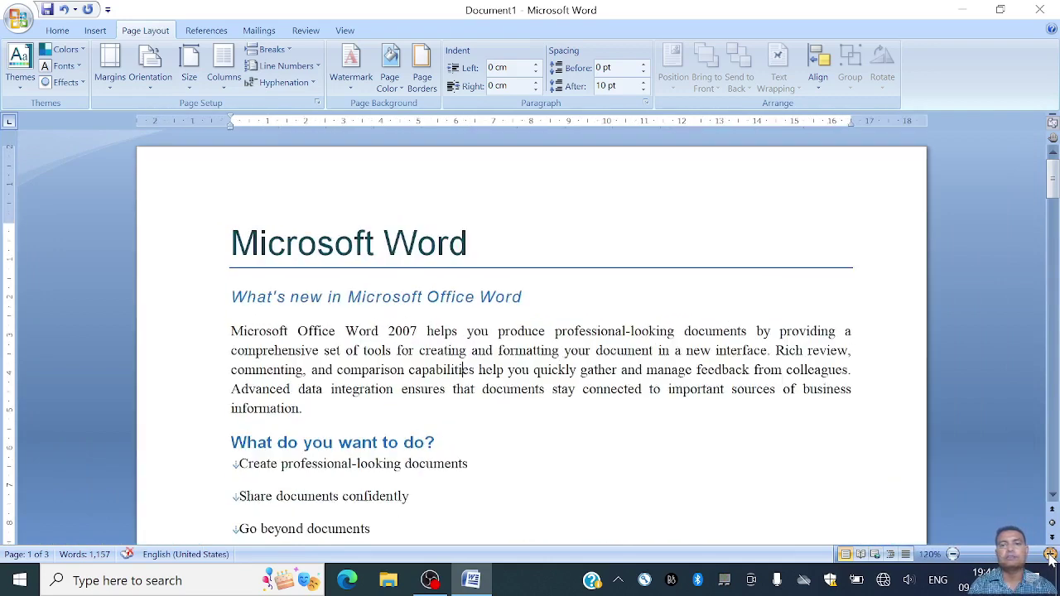
left_click(1050, 554)
left_click(1050, 555)
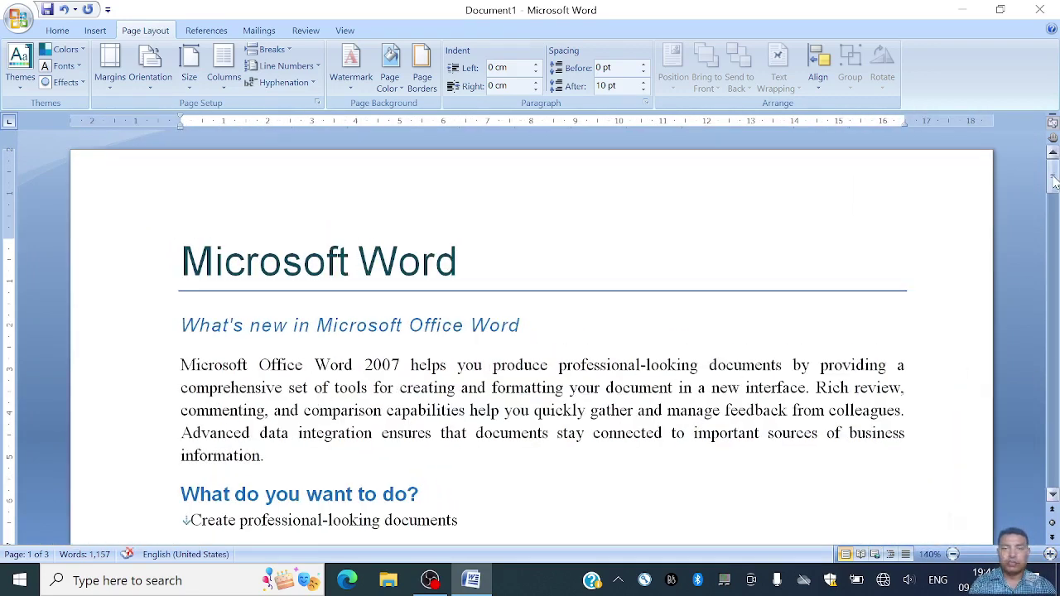
left_click_drag(1054, 182, 1055, 187)
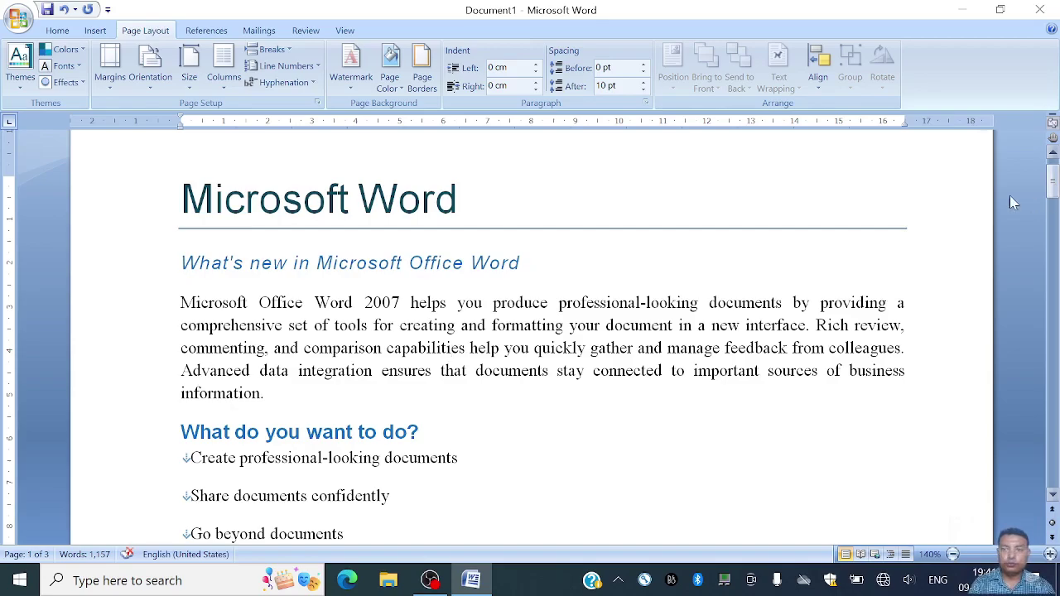
mouse_move(1054, 184)
left_mouse_down()
mouse_move(1054, 214)
mouse_move(1053, 175)
mouse_move(1053, 186)
left_mouse_up()
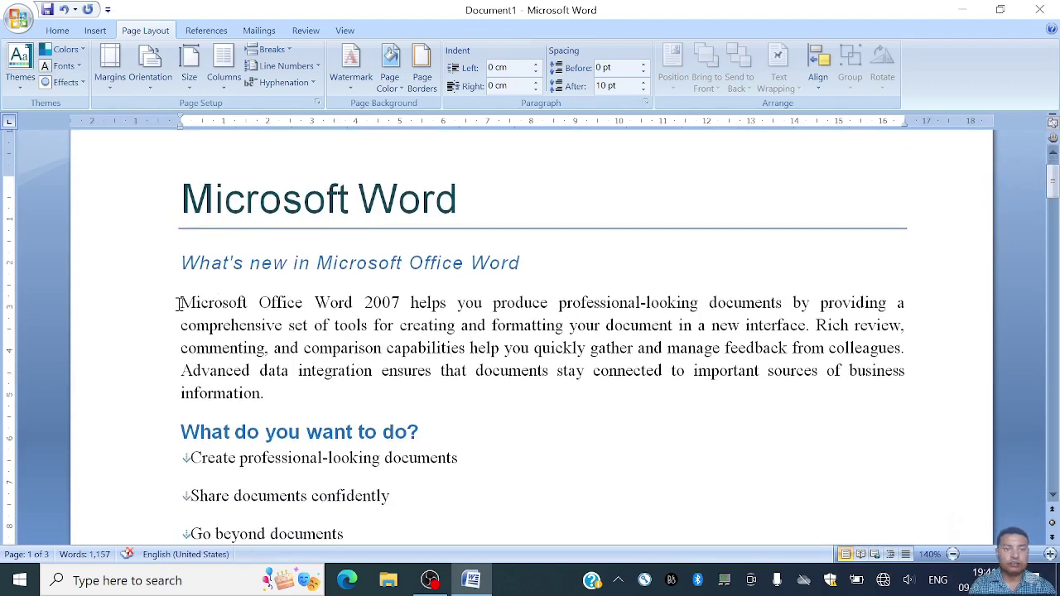
Format the opening paragraph under "What's new in Microsoft Office Word" in two equal-width columns, applied to the selected text only.
left_click_drag(178, 304, 278, 395)
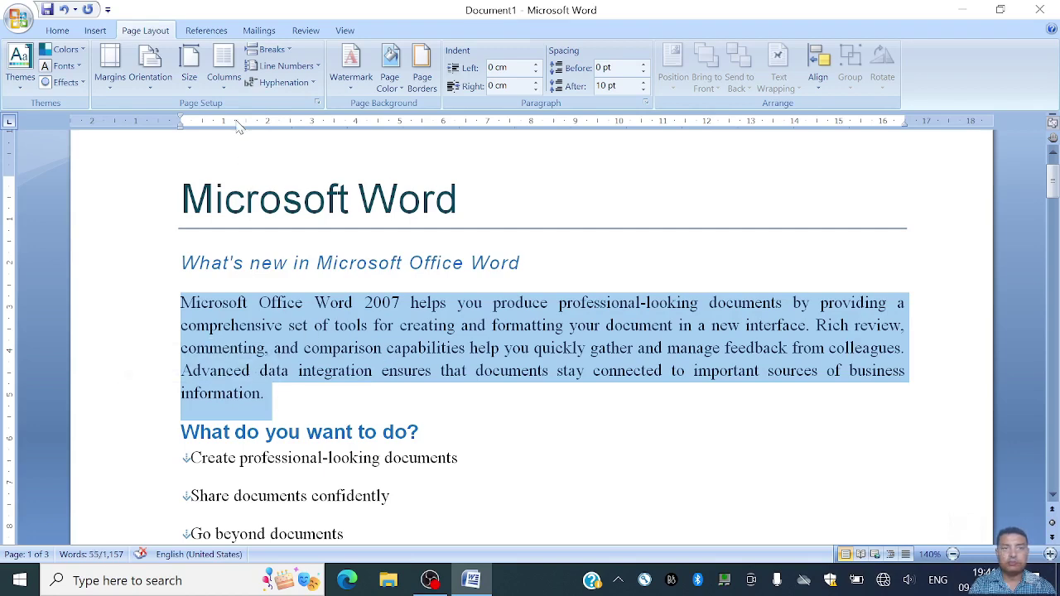
left_click(222, 86)
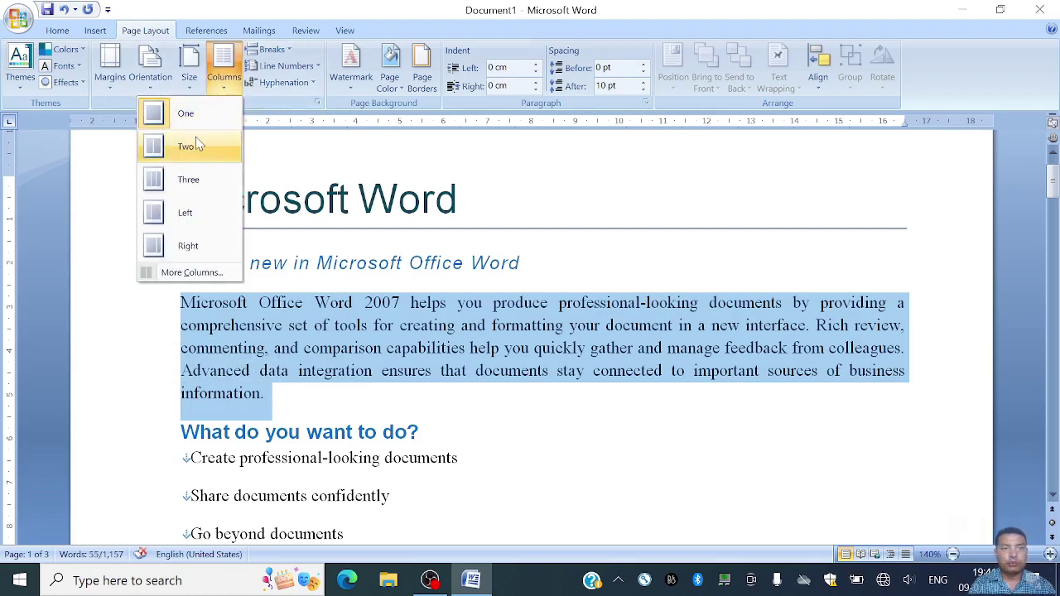
left_click(196, 274)
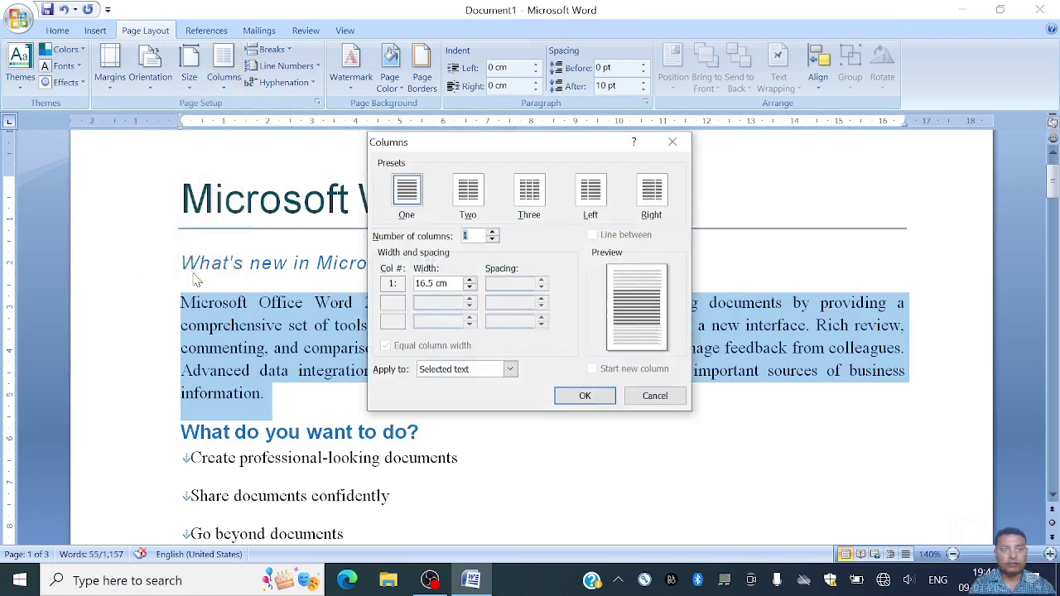
left_click(468, 195)
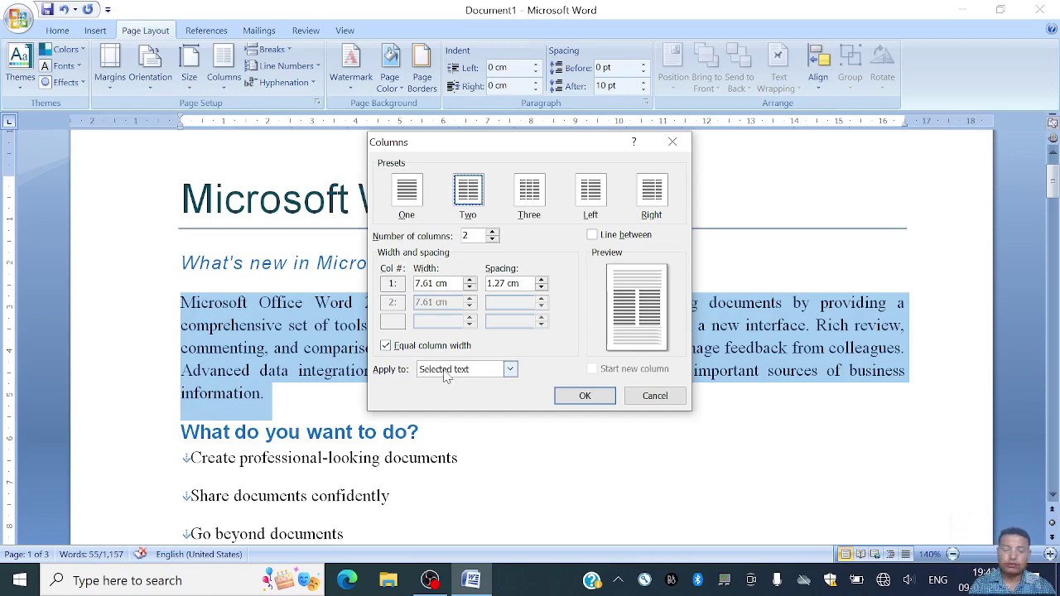
left_click(583, 397)
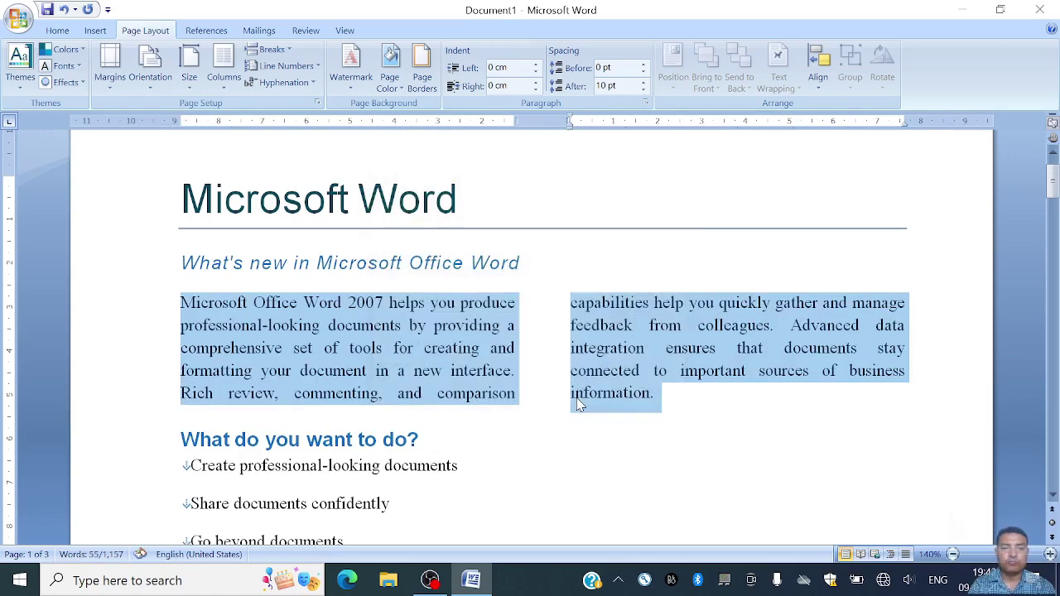
left_click(610, 370)
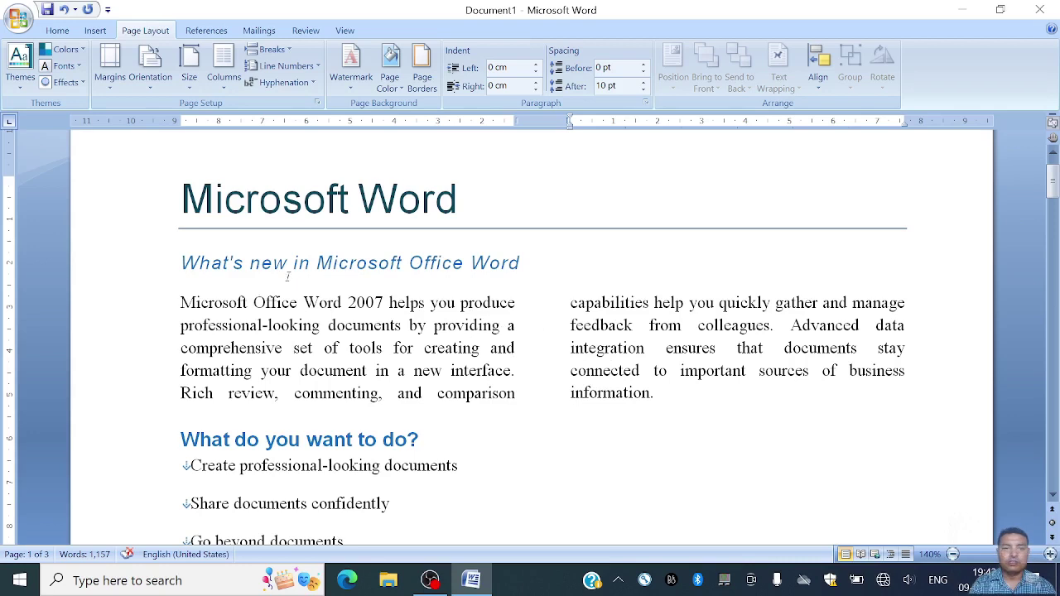
Change the opening paragraph's layout to three equal-width columns, applied to the selected sections, and deselect the text.
left_click_drag(330, 324, 515, 348)
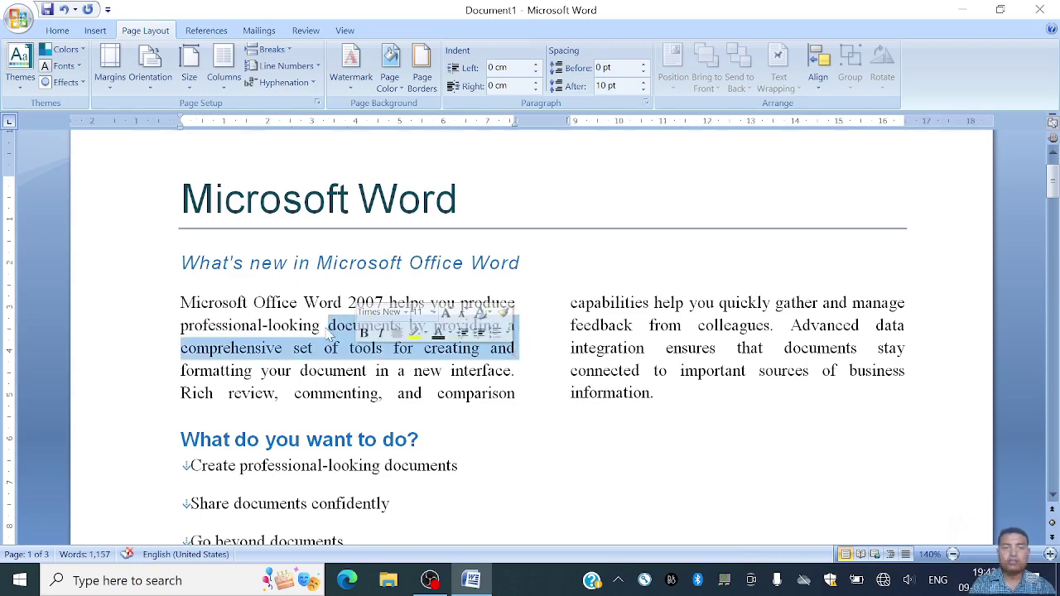
left_click_drag(151, 310, 654, 396)
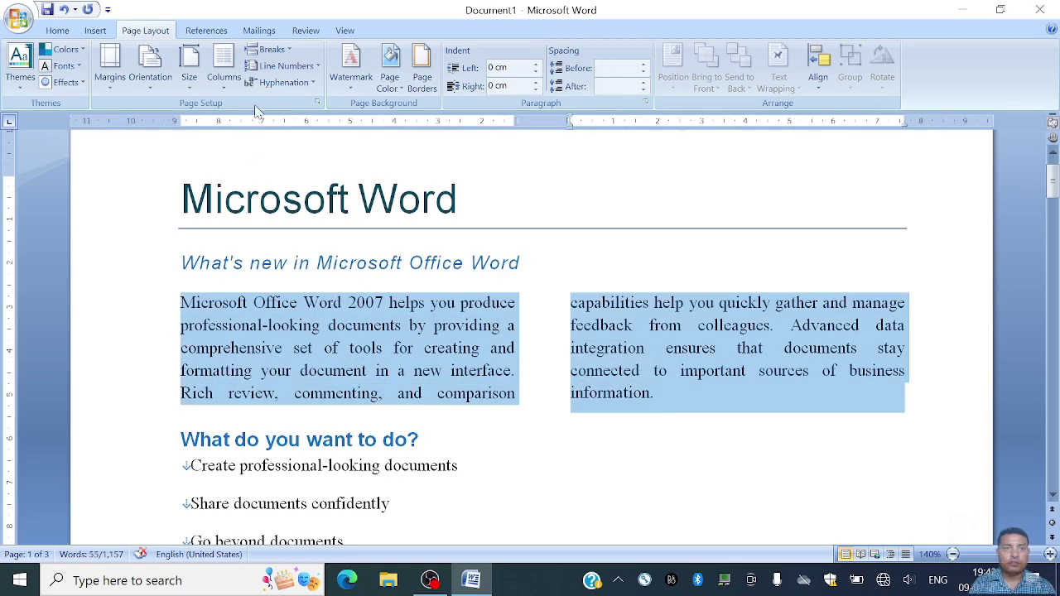
left_click(226, 76)
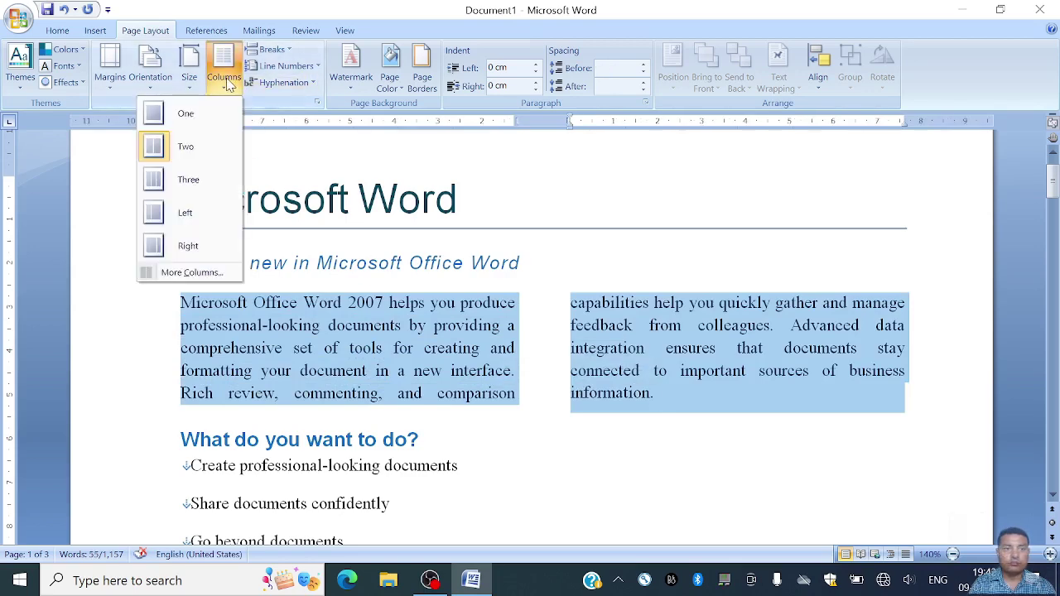
left_click(182, 272)
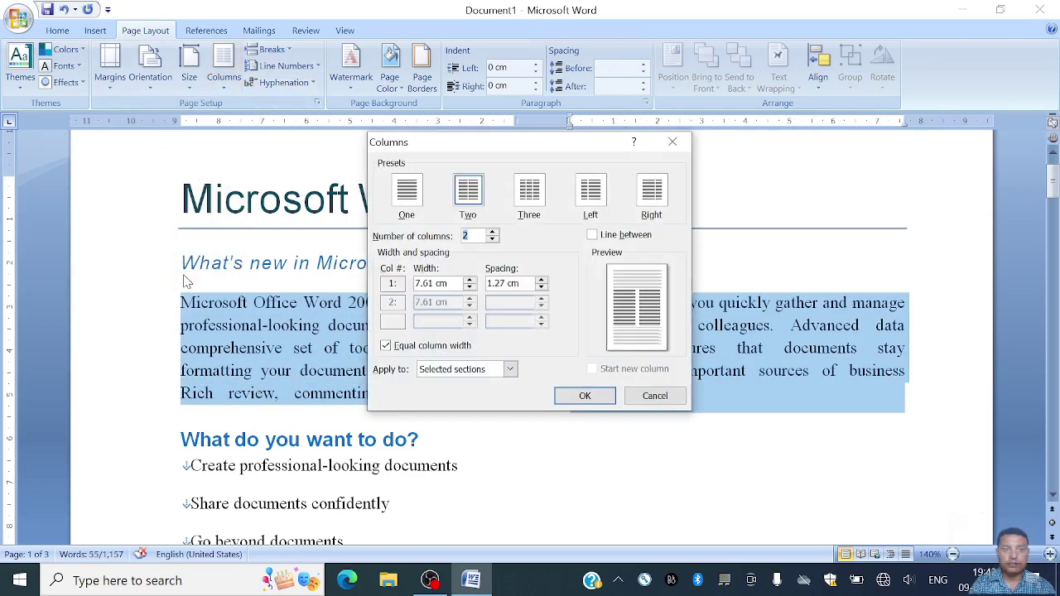
left_click(530, 199)
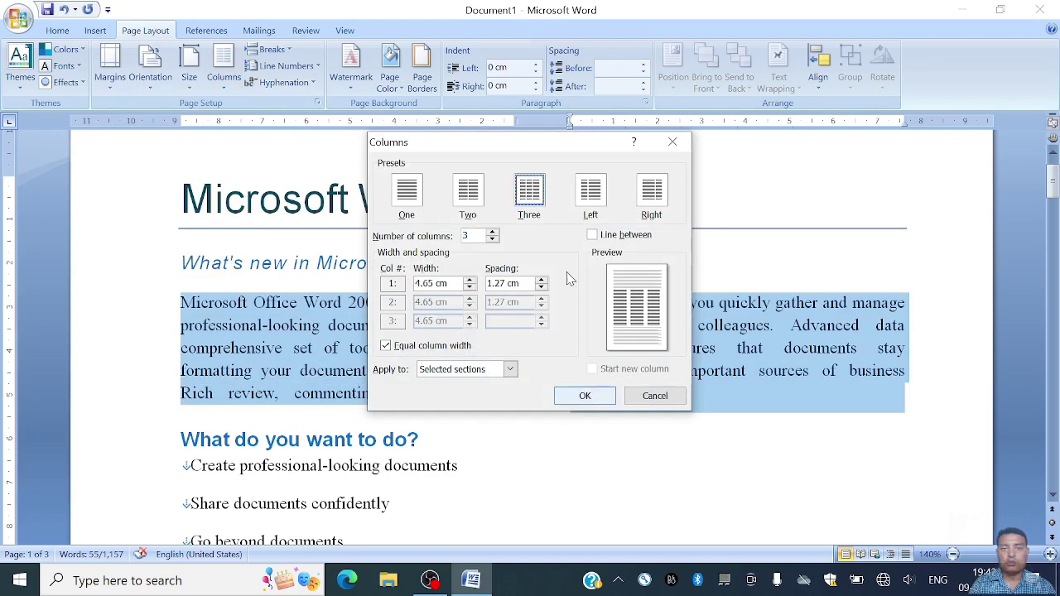
left_click(586, 396)
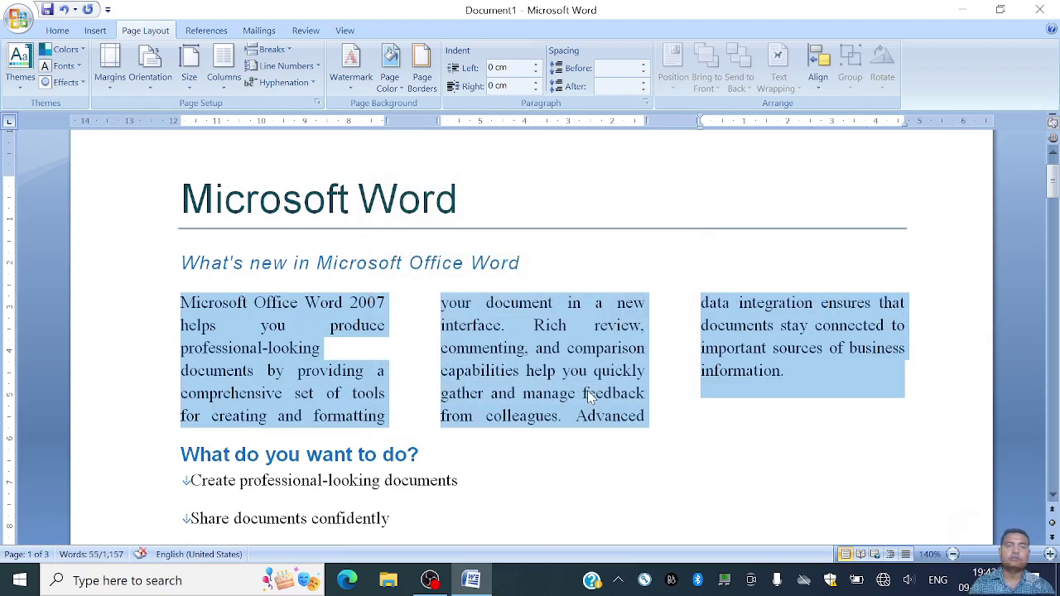
left_click(407, 344)
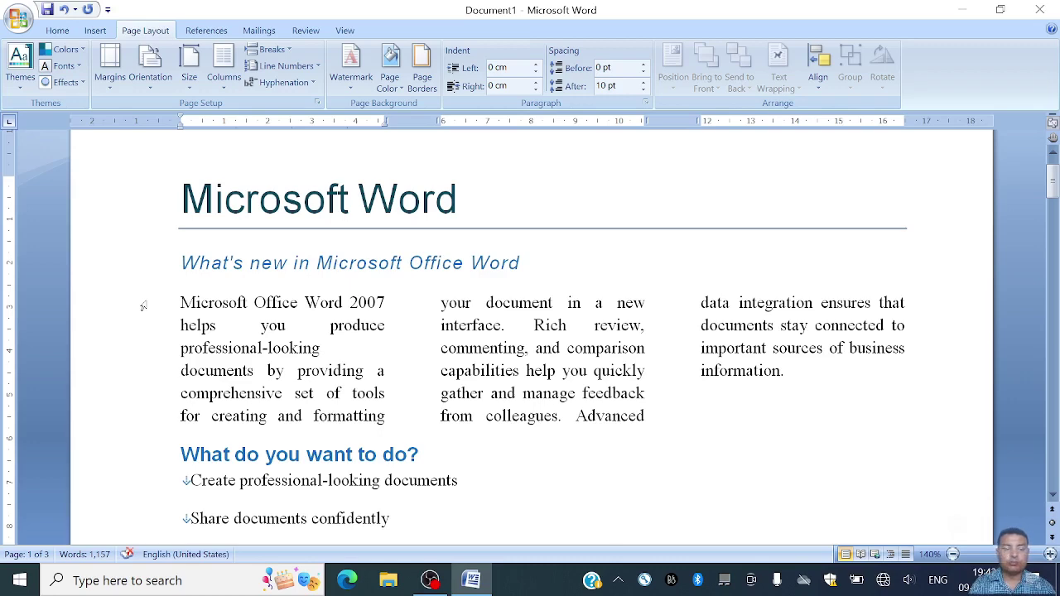
Undo the three-column and two-column changes to the opening paragraph and deselect it.
key("ctrl+z")
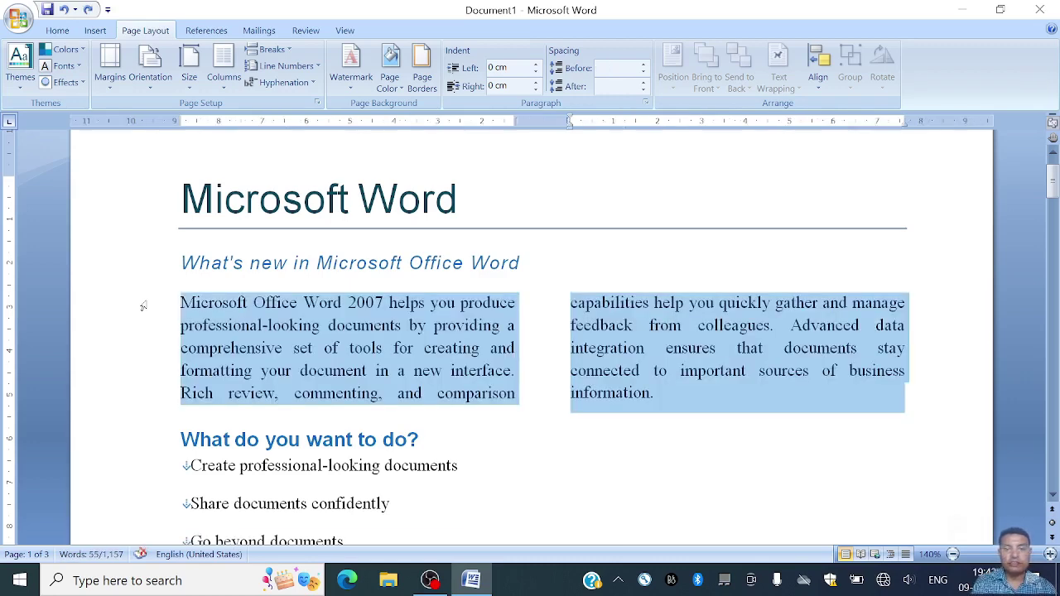
key("ctrl+z")
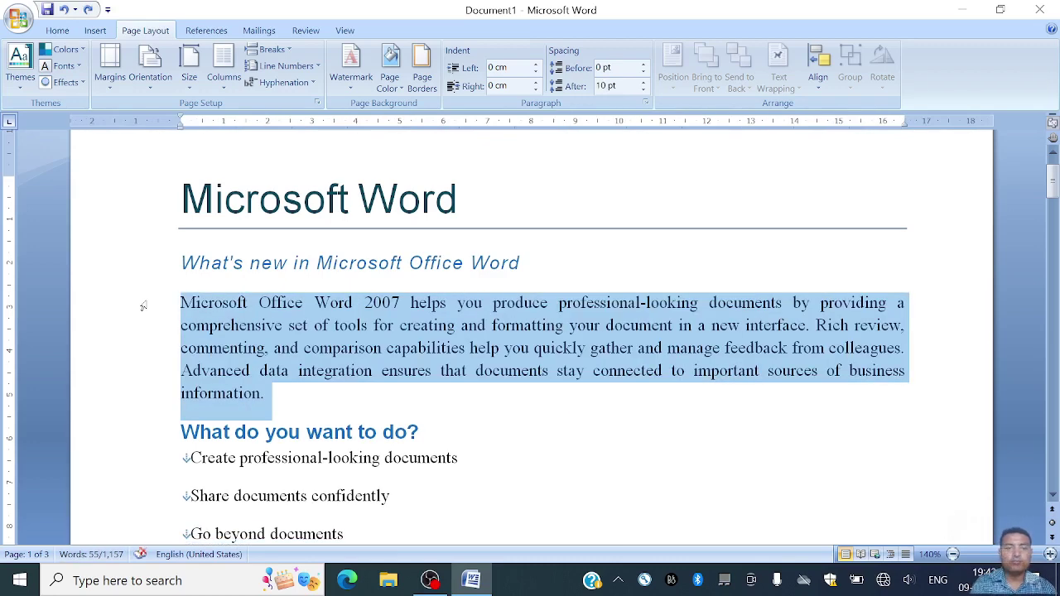
left_click(298, 348)
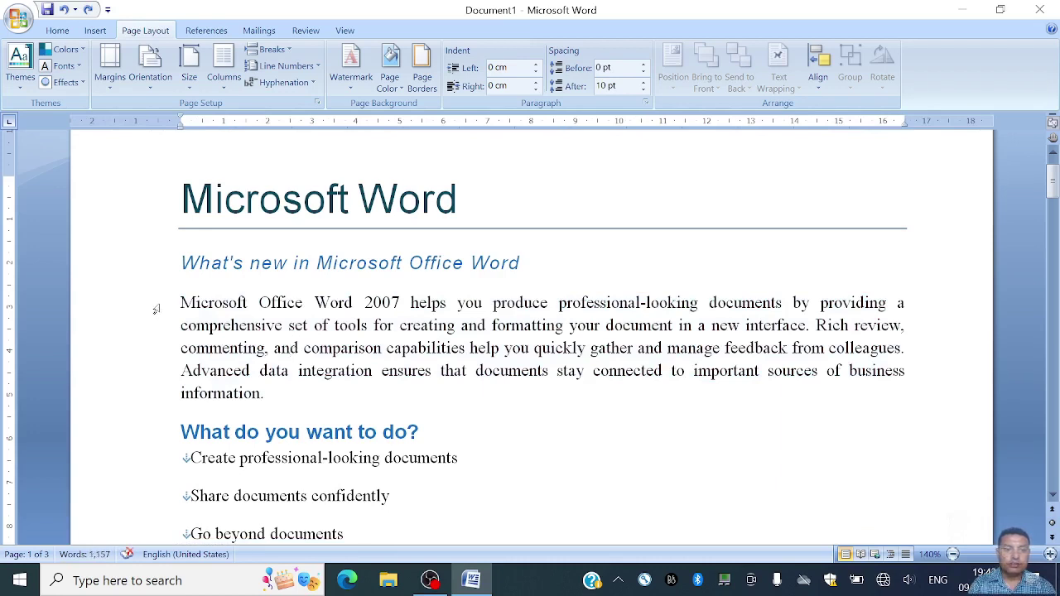
Try a two-column layout on the whole document with no text selected, and undo it.
left_click_drag(156, 310, 158, 351)
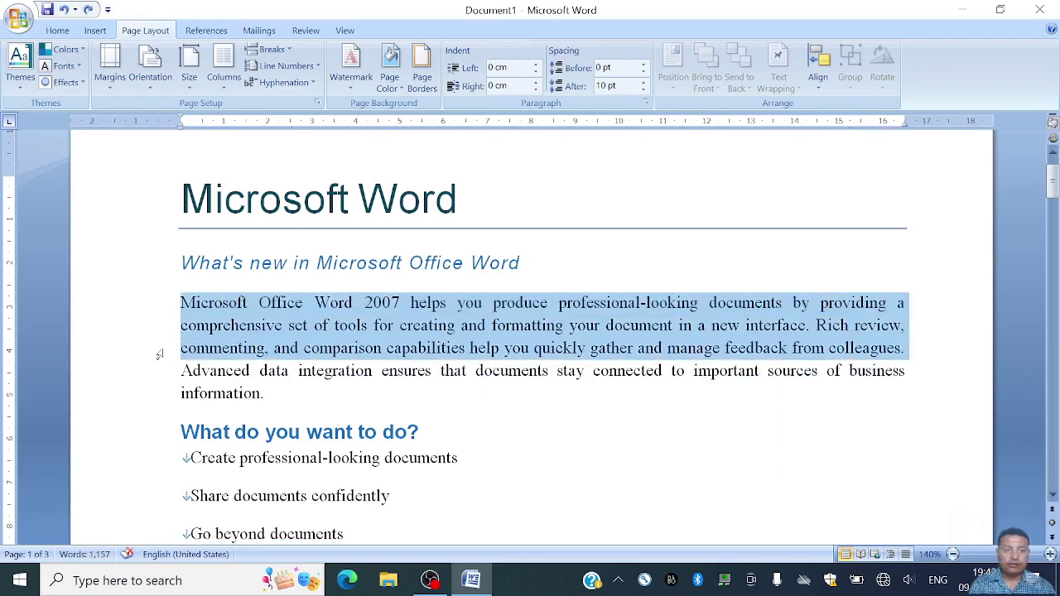
left_click(304, 327)
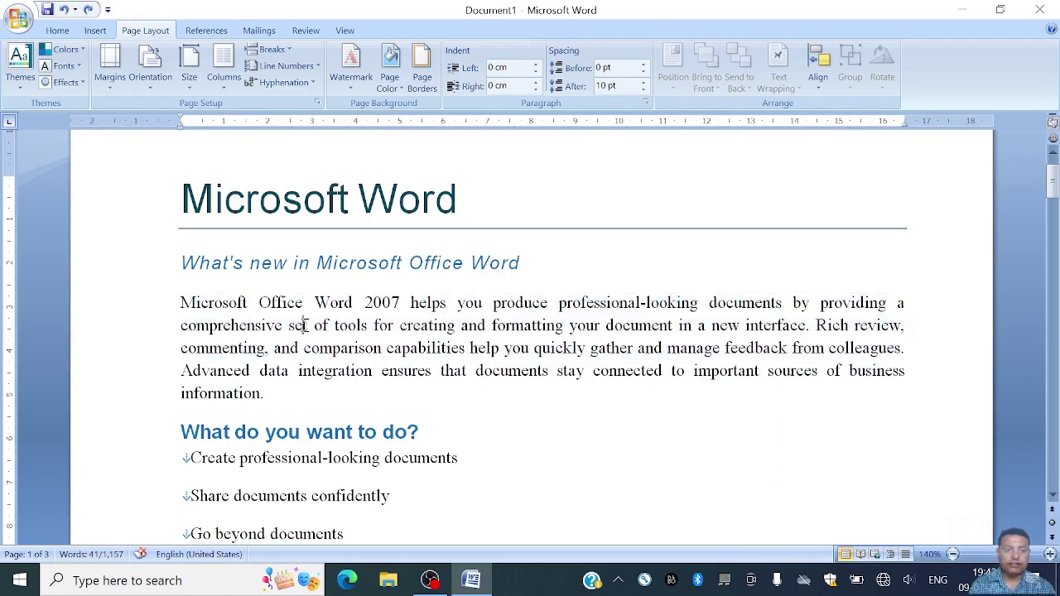
left_click(223, 71)
left_click(172, 149)
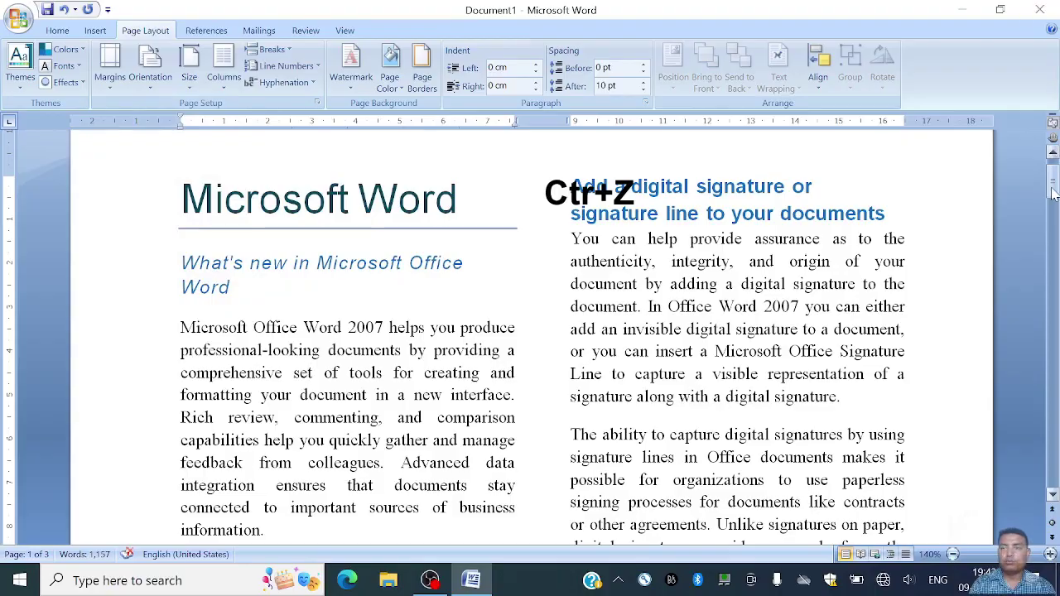
mouse_move(1053, 192)
left_mouse_down()
mouse_move(1053, 413)
mouse_move(1053, 178)
mouse_move(1053, 189)
left_mouse_up()
key("ctrl+z")
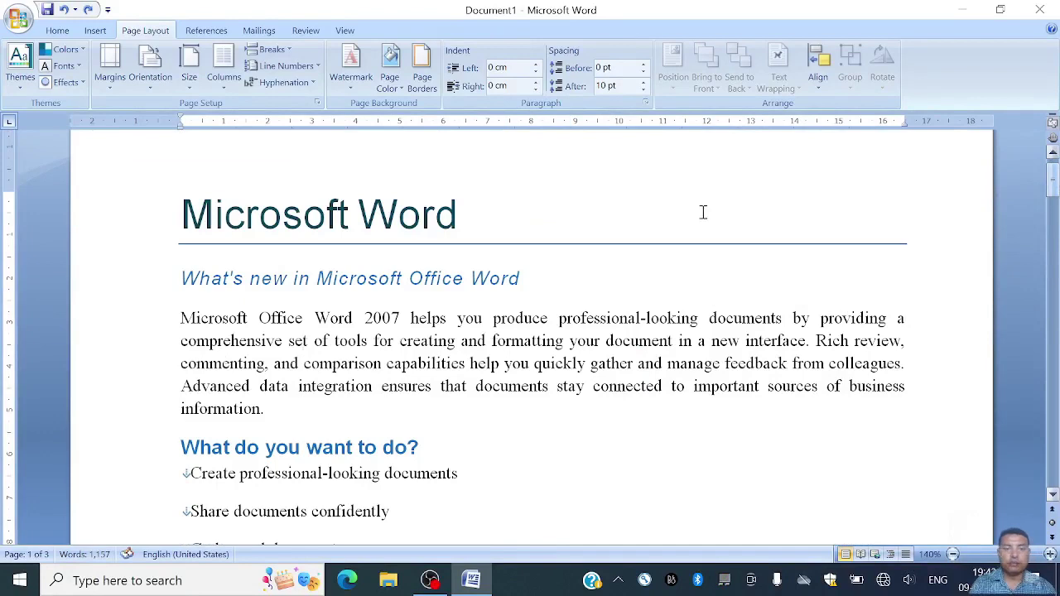
Lay out only the paragraph under "What's new in Microsoft Office Word" in two columns and deselect it.
left_click_drag(136, 322, 155, 408)
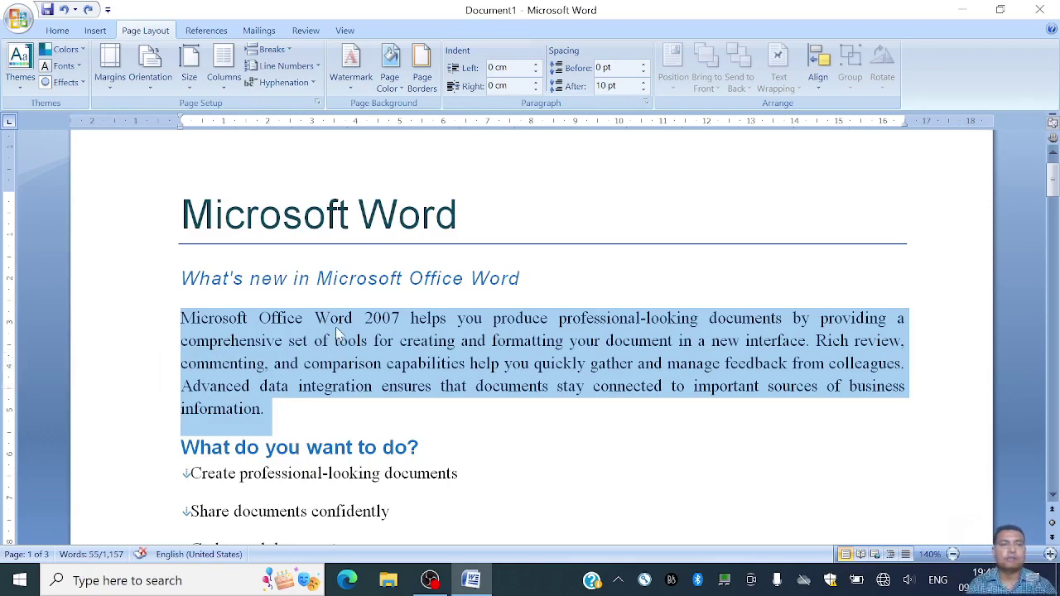
left_click(225, 70)
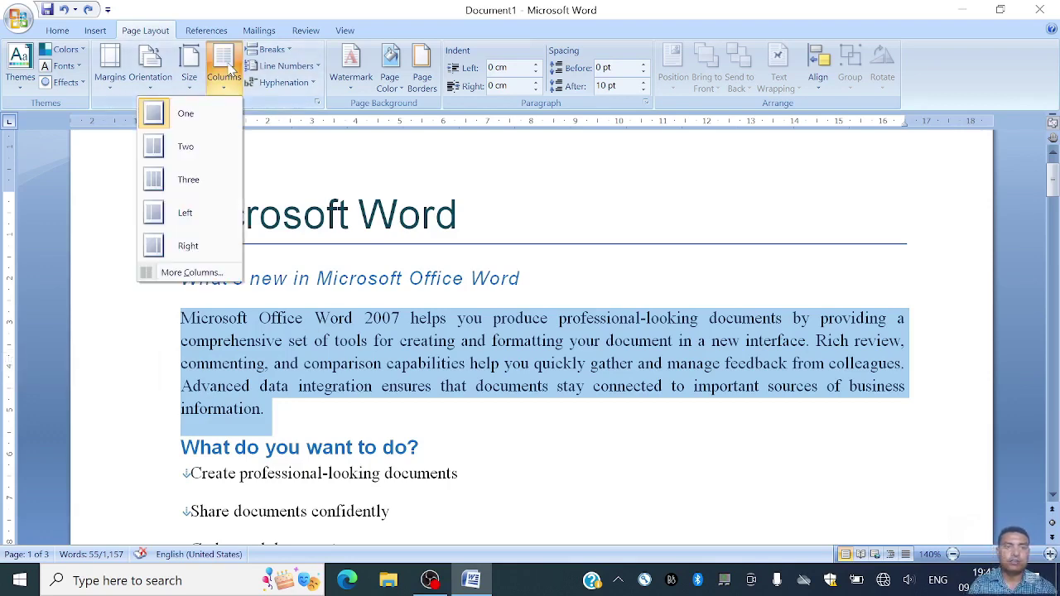
left_click(185, 146)
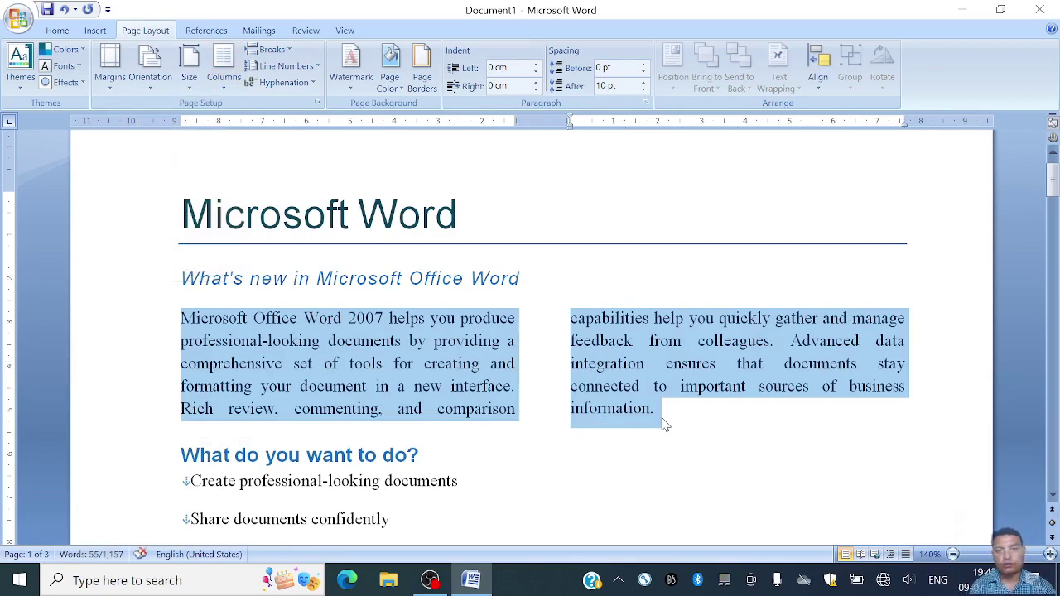
left_click(631, 385)
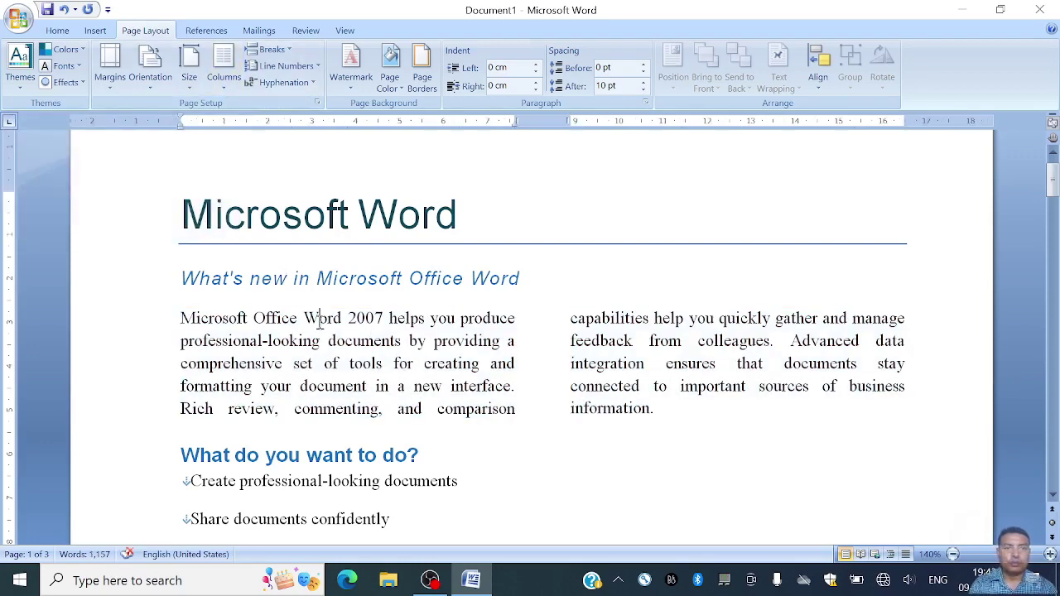
View the available page break and section break types without inserting one.
left_click(281, 51)
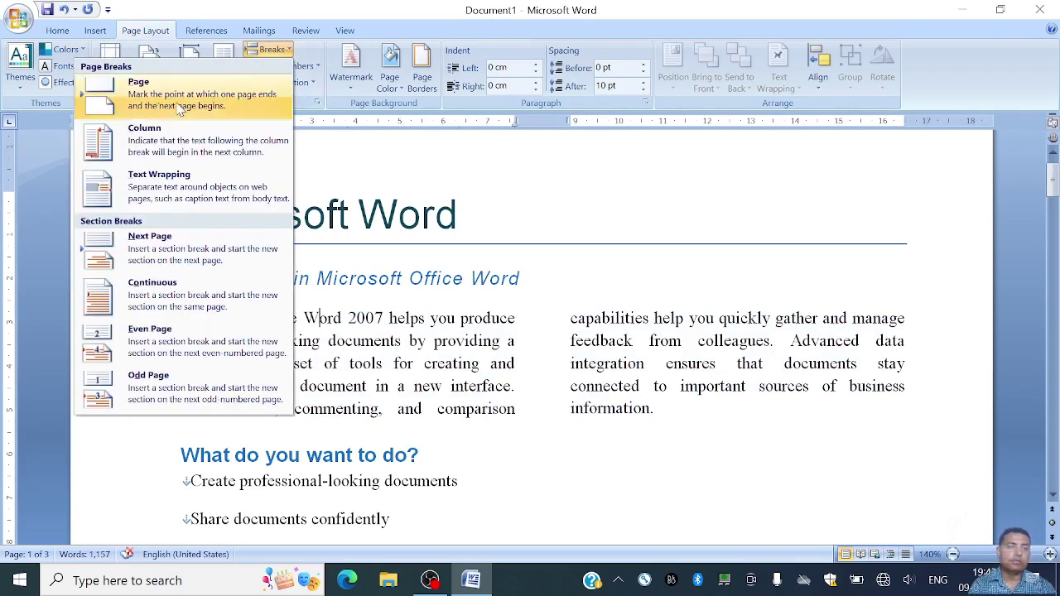
left_click(414, 450)
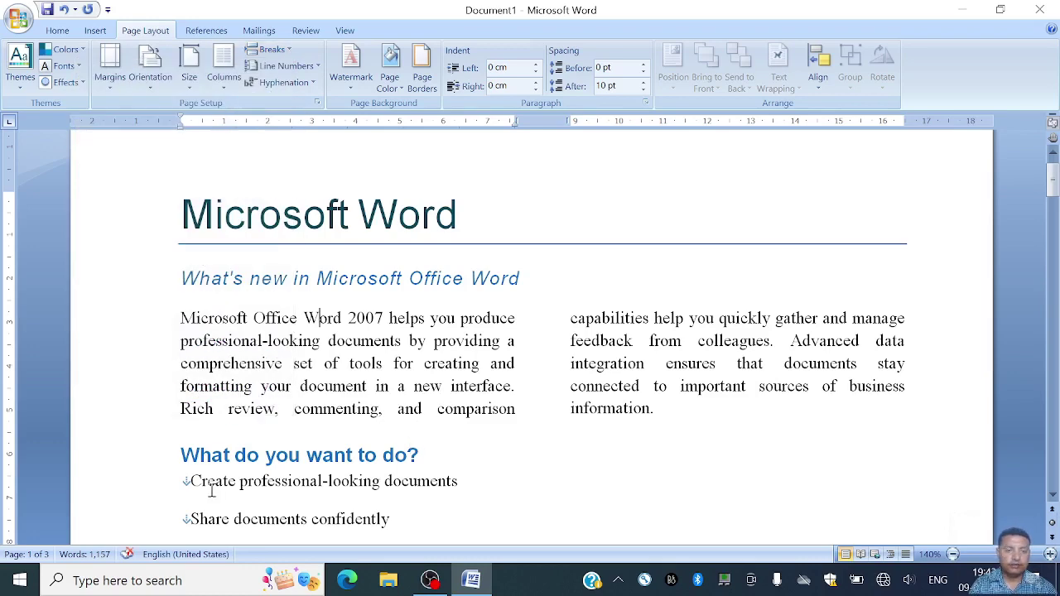
Insert a page break before the heading "What do you want to do?" so it starts on a new page.
left_click(179, 457)
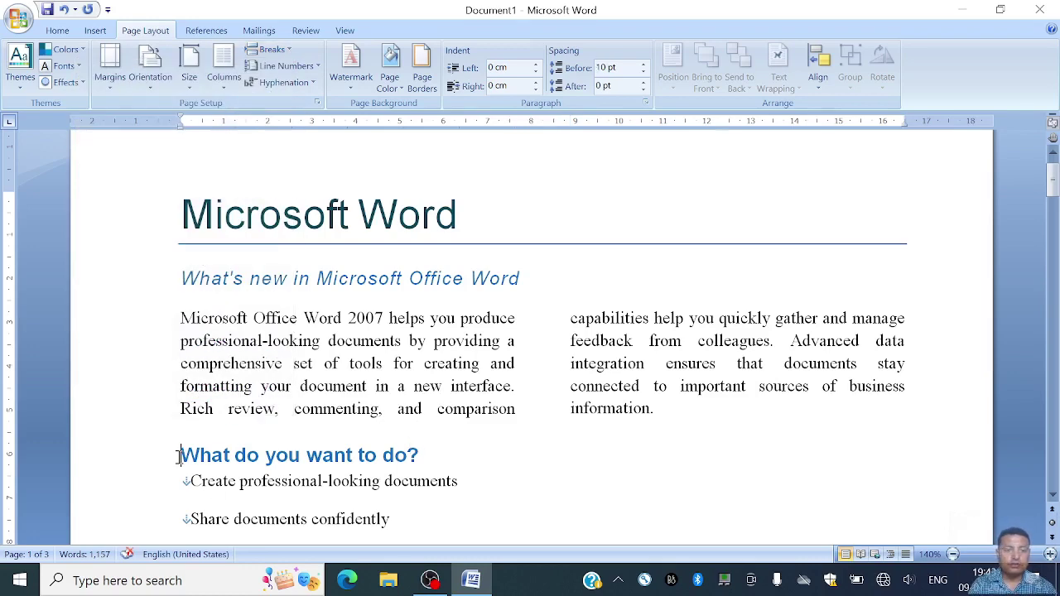
left_click(285, 51)
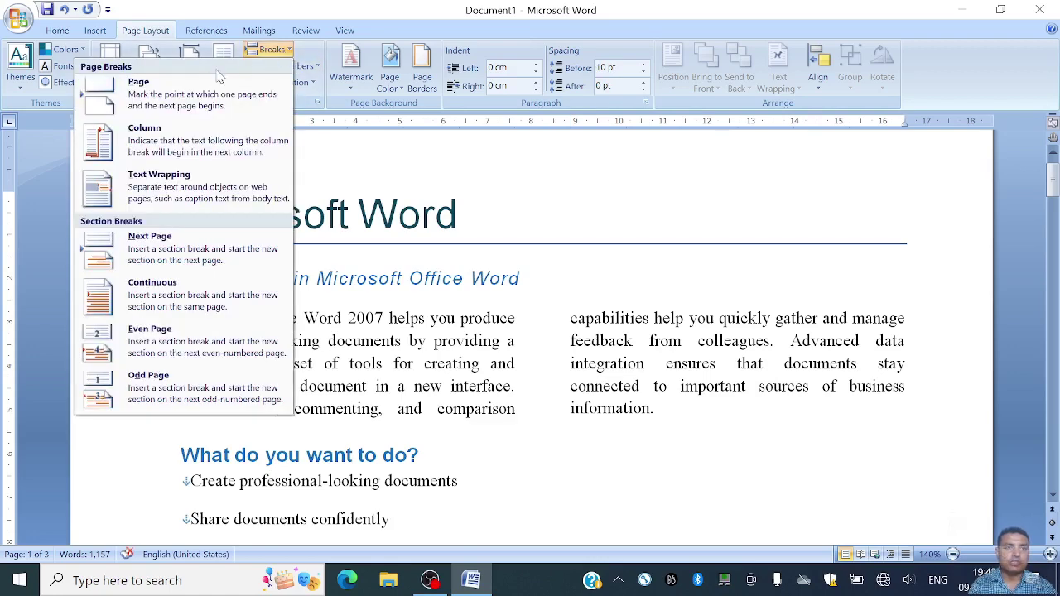
left_click(162, 100)
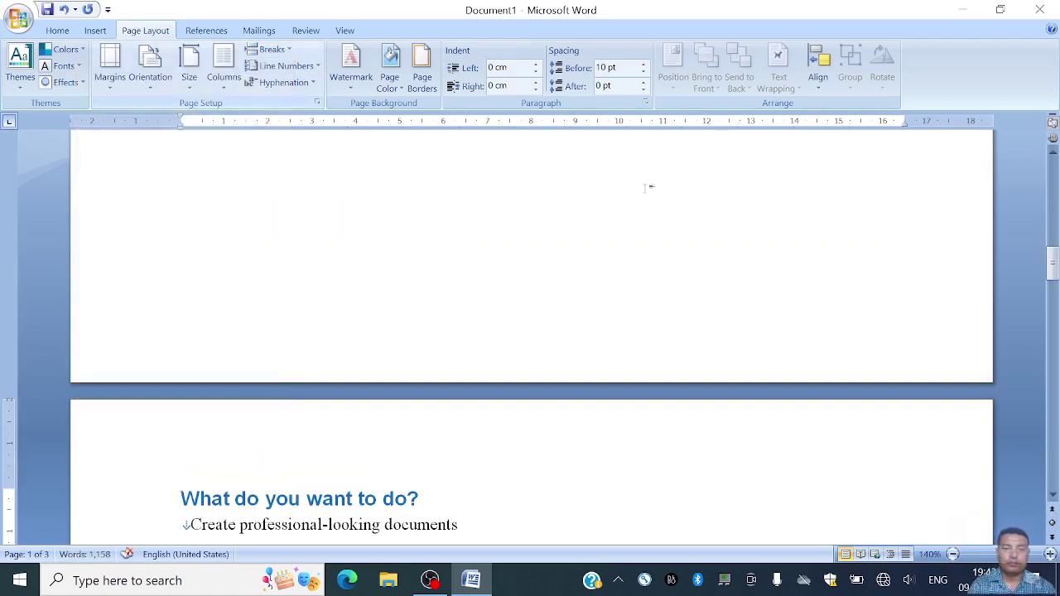
Set the empty paragraph after "Top of Page" at the end of the document in two columns.
left_click_drag(1052, 268, 1054, 301)
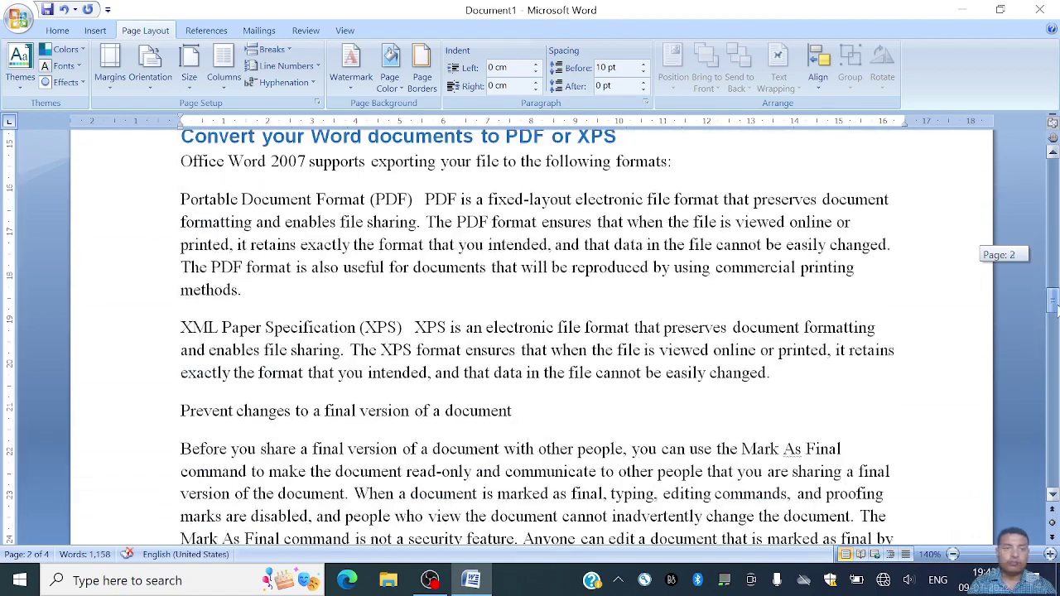
left_click(274, 51)
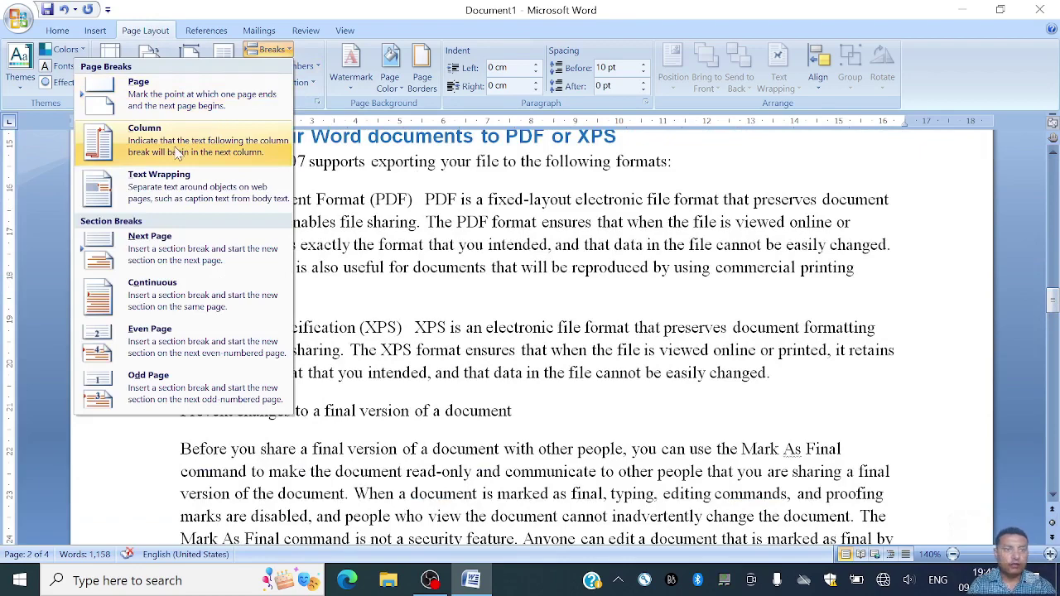
left_click(859, 464)
left_click_drag(1053, 304, 1054, 438)
left_click(483, 315)
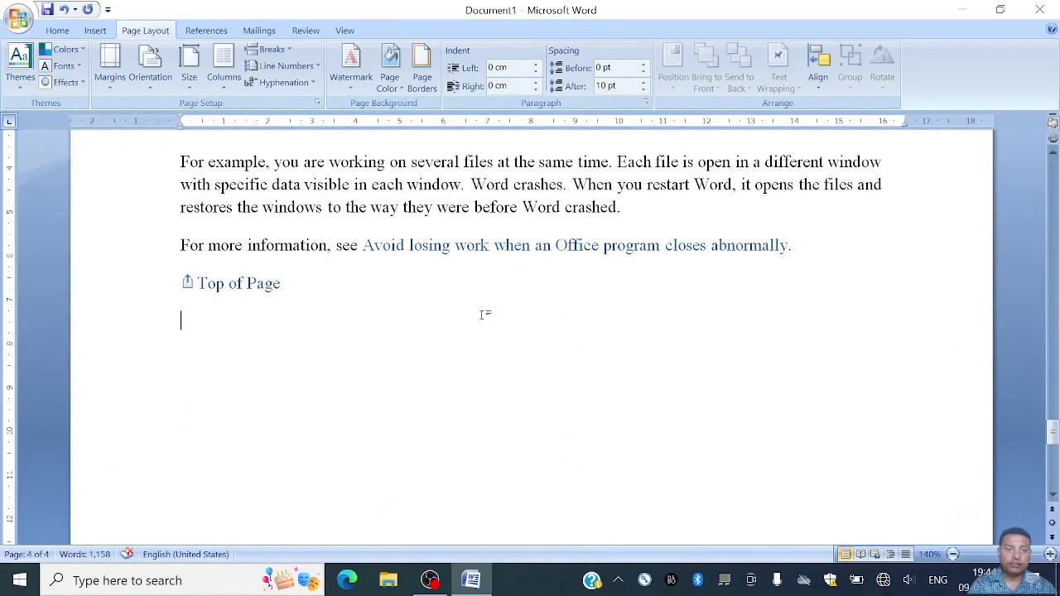
left_click(153, 325)
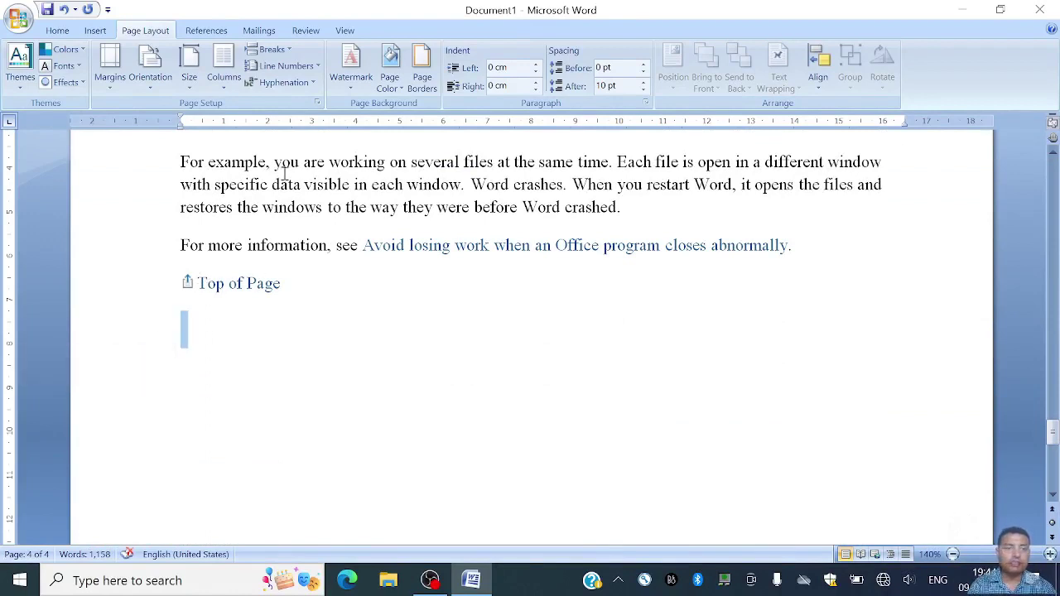
left_click(227, 91)
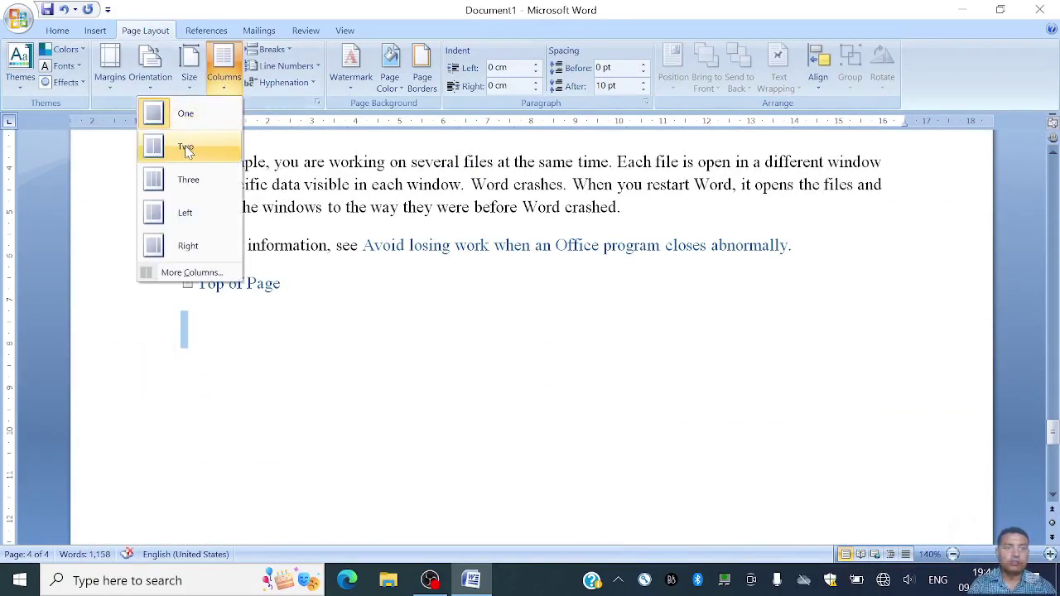
left_click(182, 146)
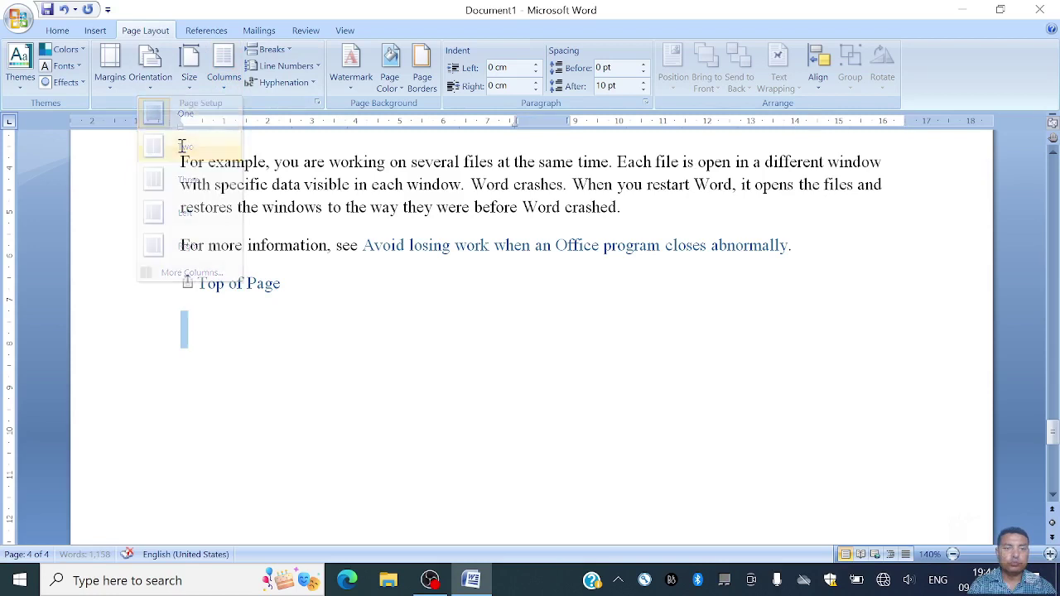
left_click(207, 339)
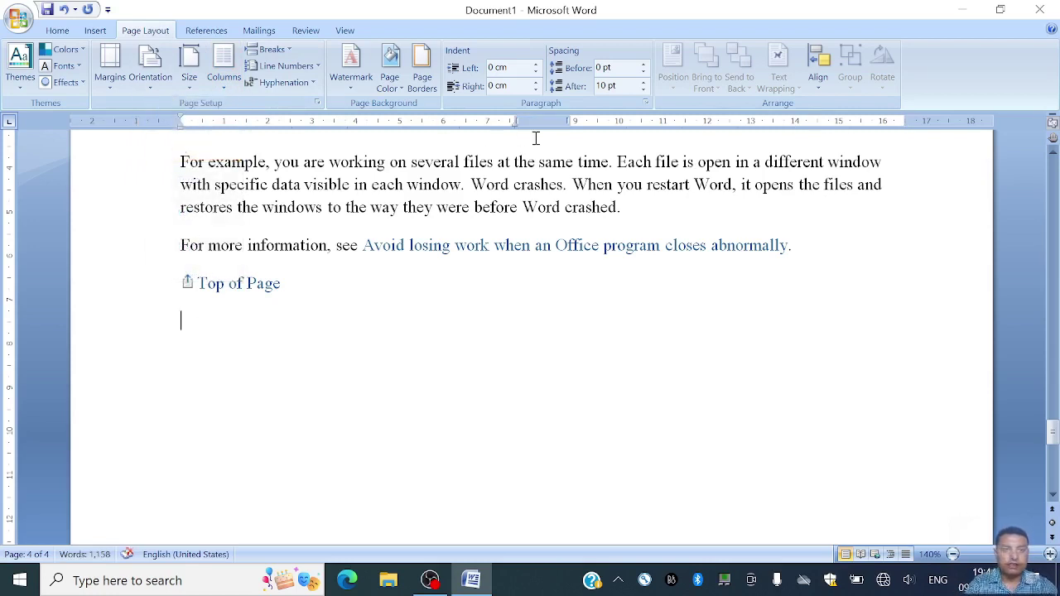
Copy the paragraph beginning "For example, you are working on several files" into the two-column section and justify it.
left_click_drag(620, 206, 183, 166)
key("ctrl+c")
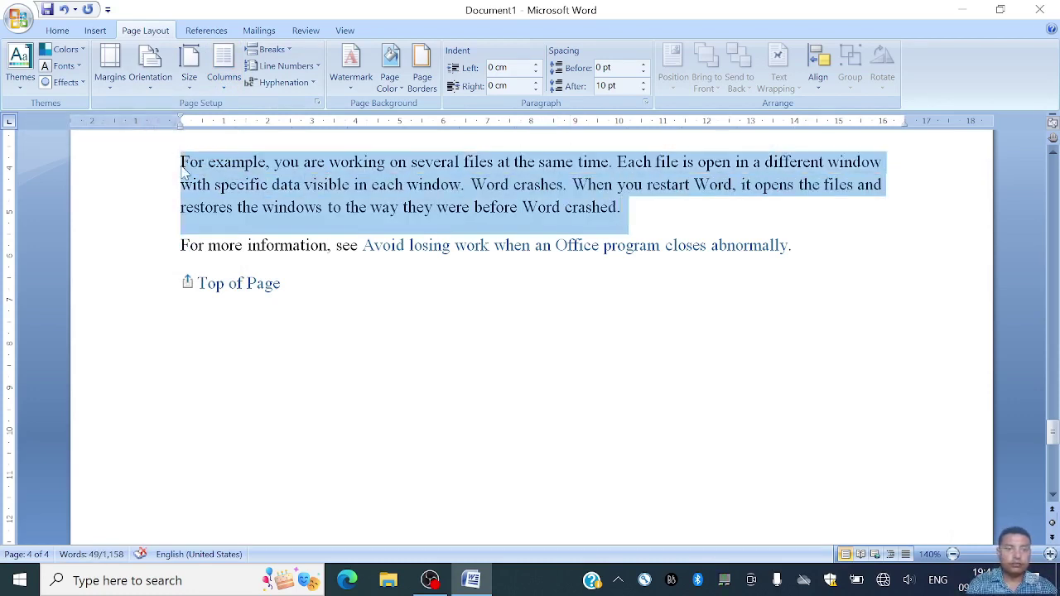
left_click(219, 375)
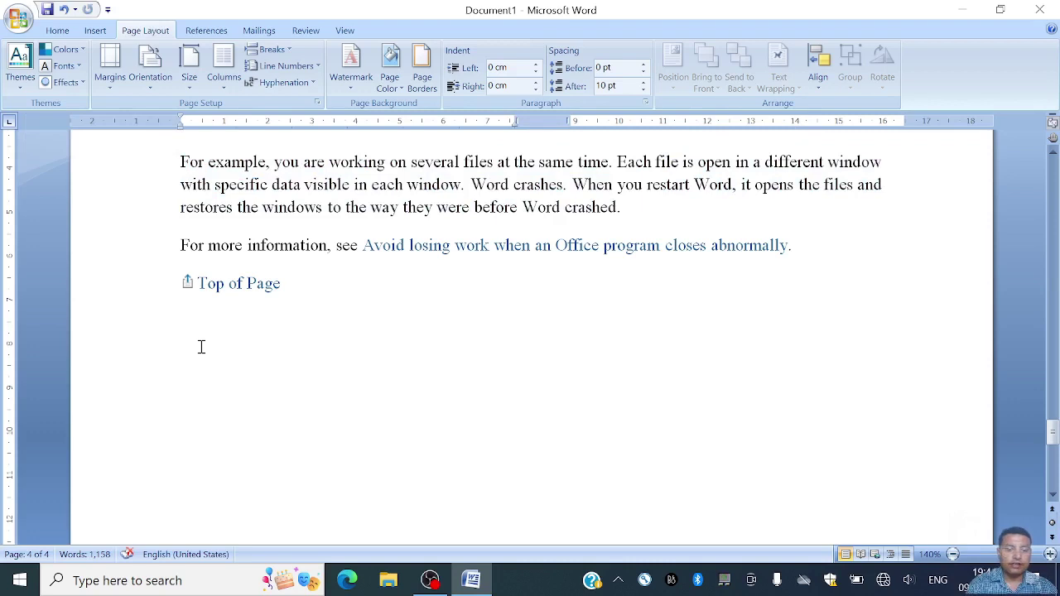
key("ctrl+v")
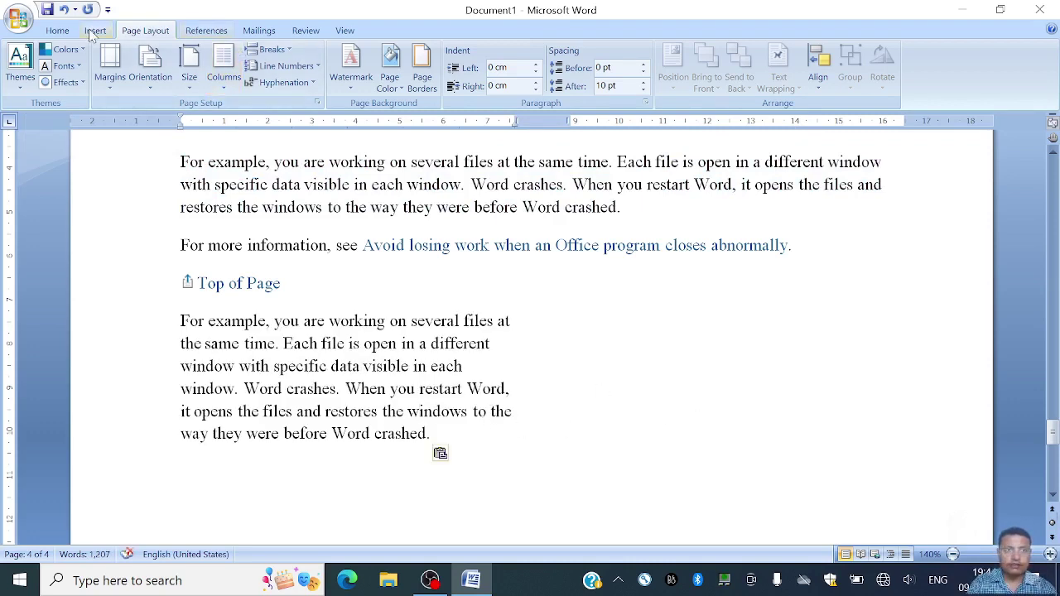
key("ctrl+j")
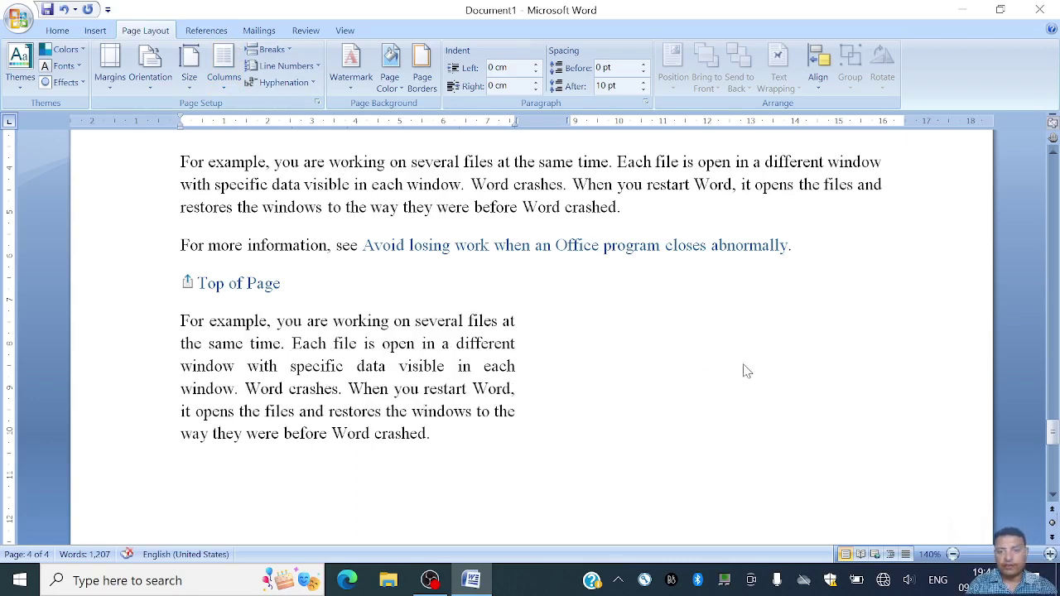
Insert a column break after the copied paragraph and place another justified copy of it in the second column.
left_click(533, 453)
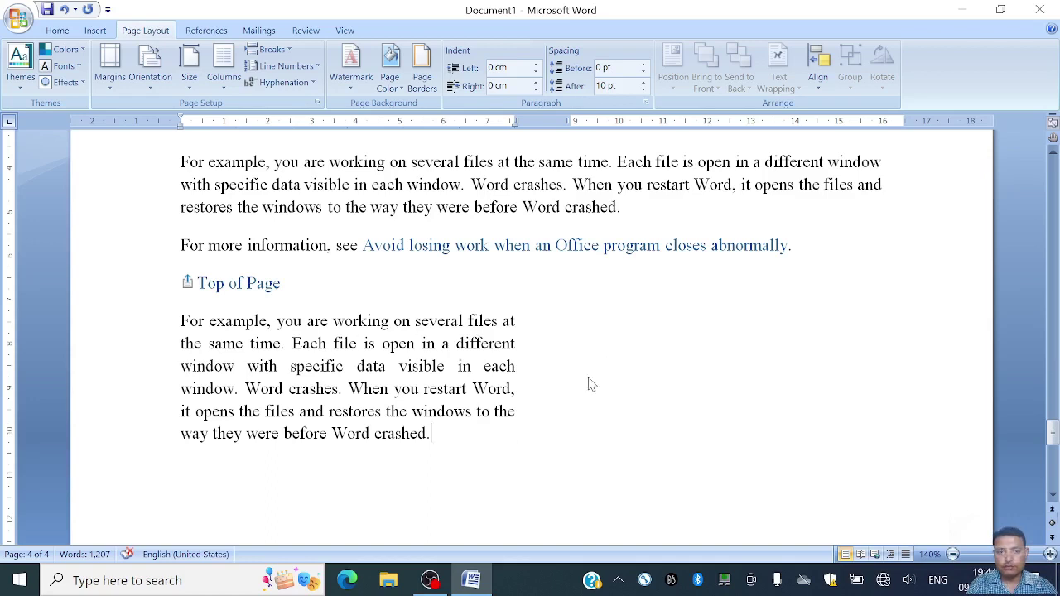
left_click(270, 51)
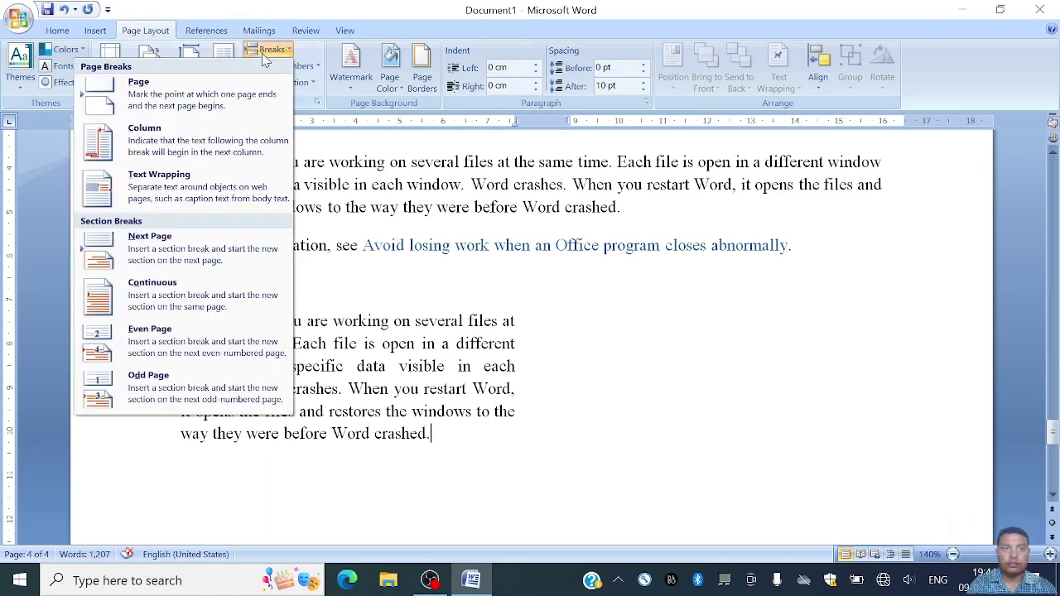
left_click(189, 152)
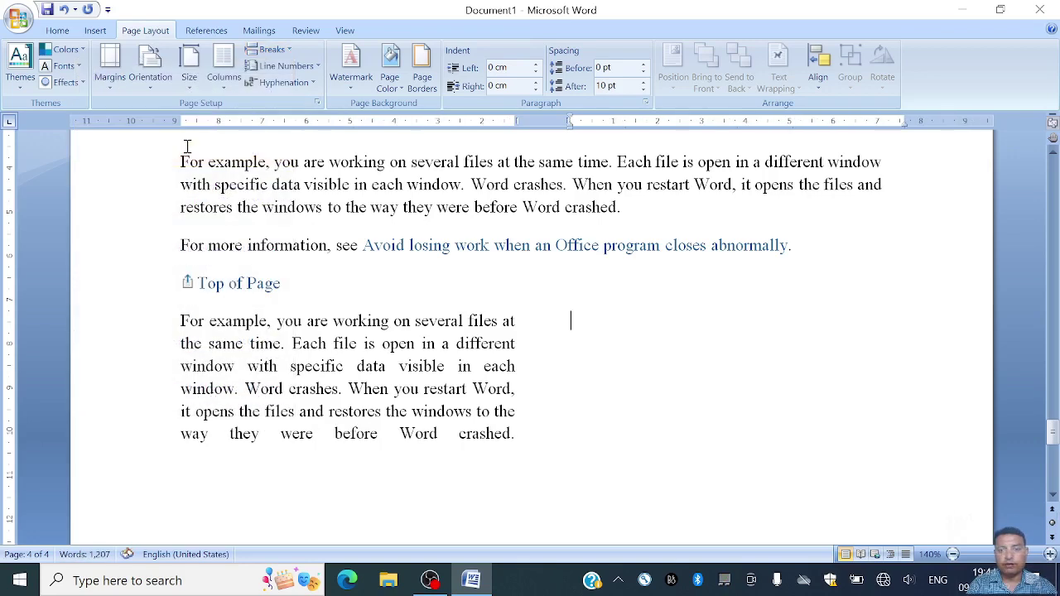
key("ctrl+v")
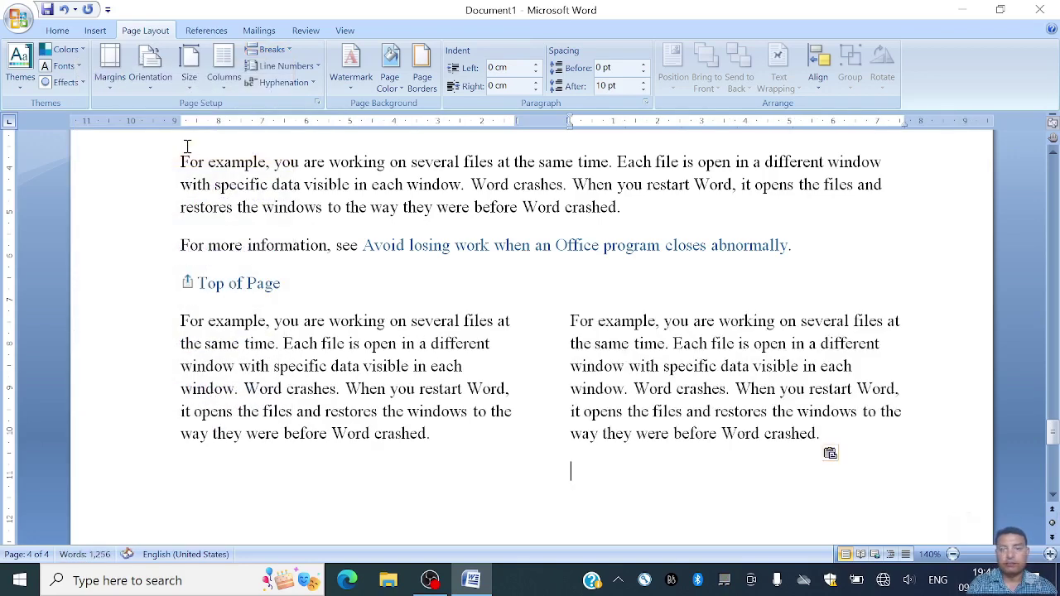
left_click(593, 369)
key("ctrl+j")
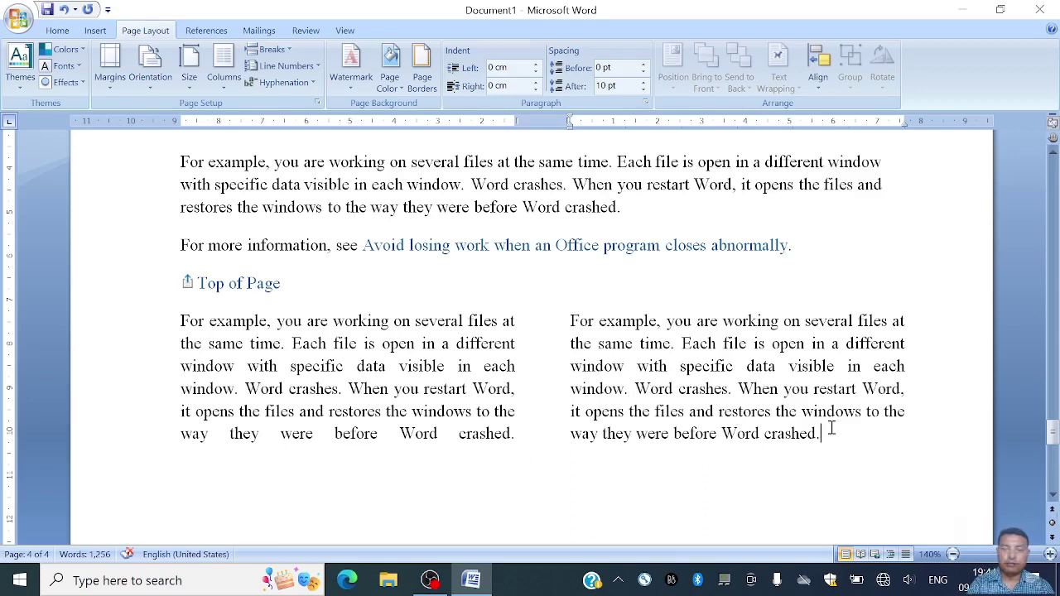
Add a paragraph break after "Word crashed." at the end of the first column's text.
left_click(516, 434)
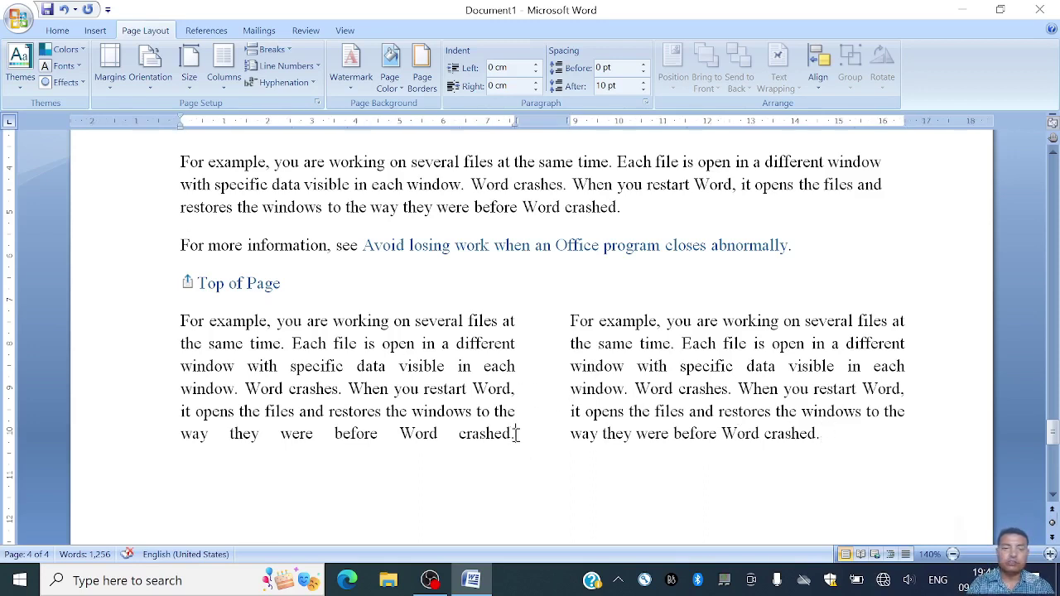
key("Return")
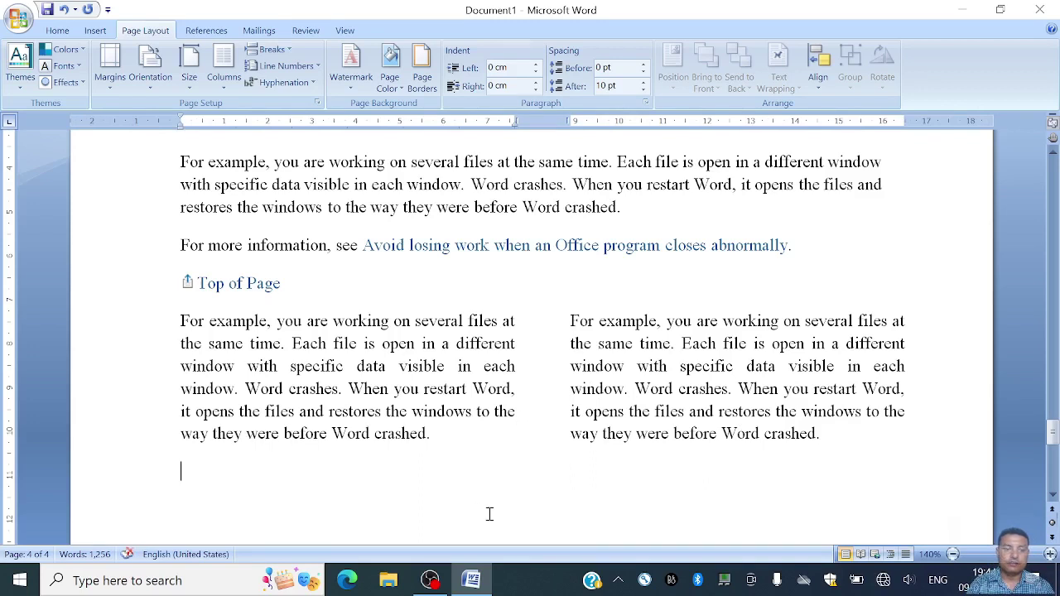
left_click(274, 49)
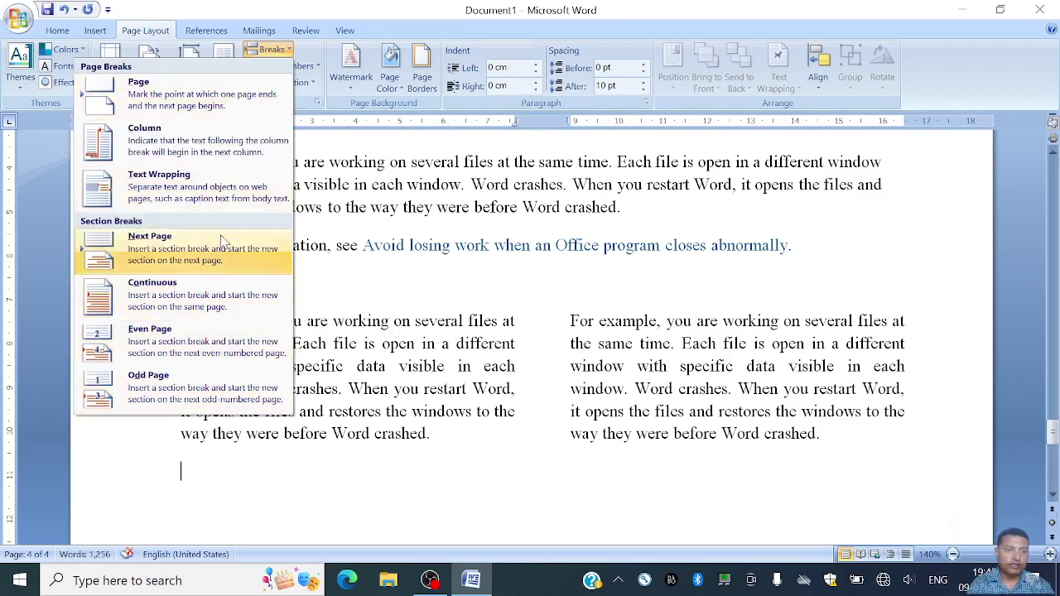
left_click(396, 402)
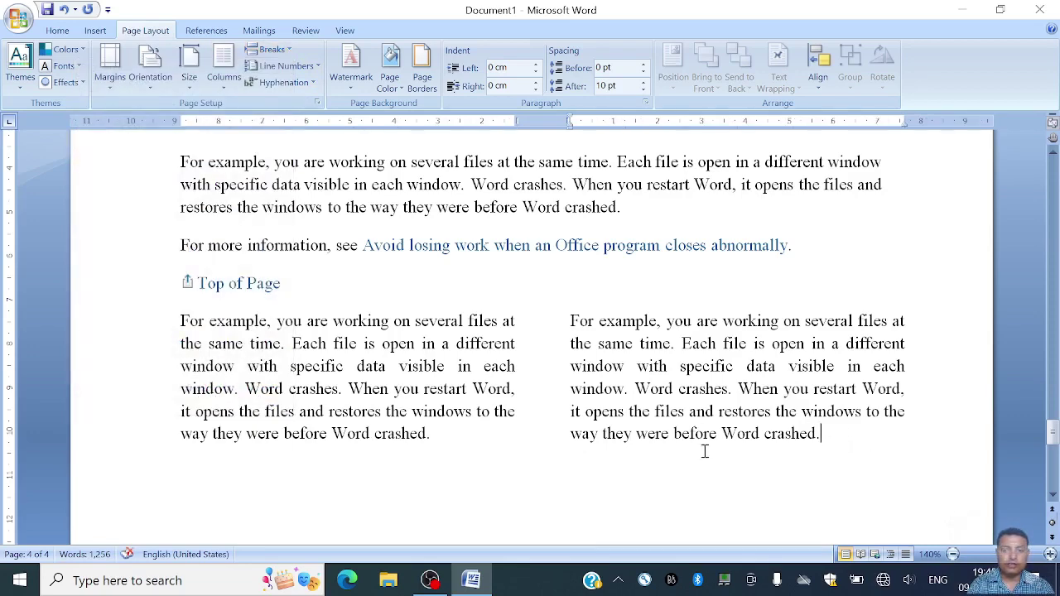
Apply continuous line numbering to the two-column section at the end of the document.
left_click(465, 441)
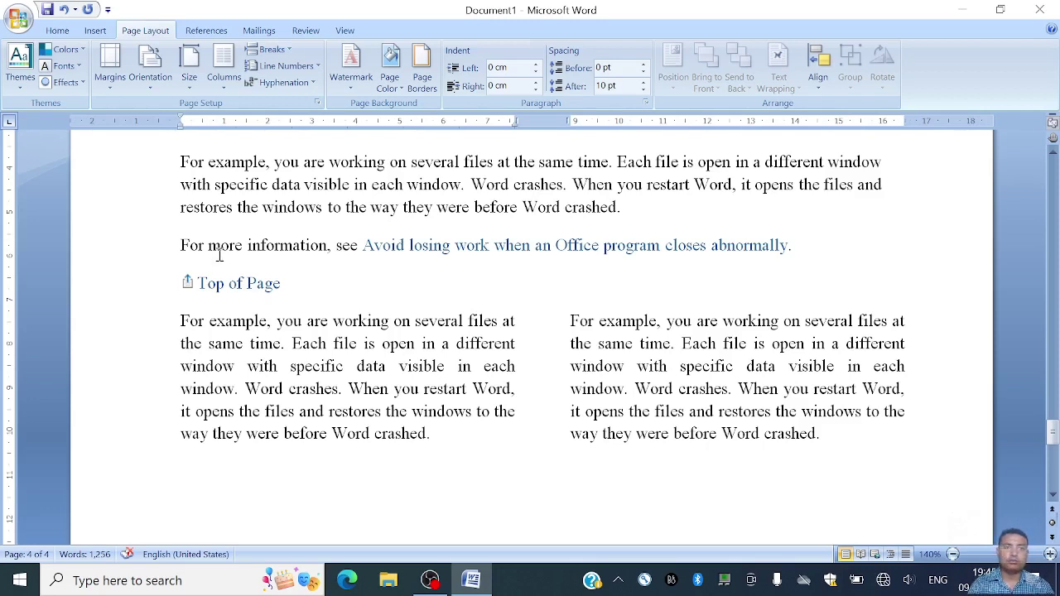
left_click(282, 67)
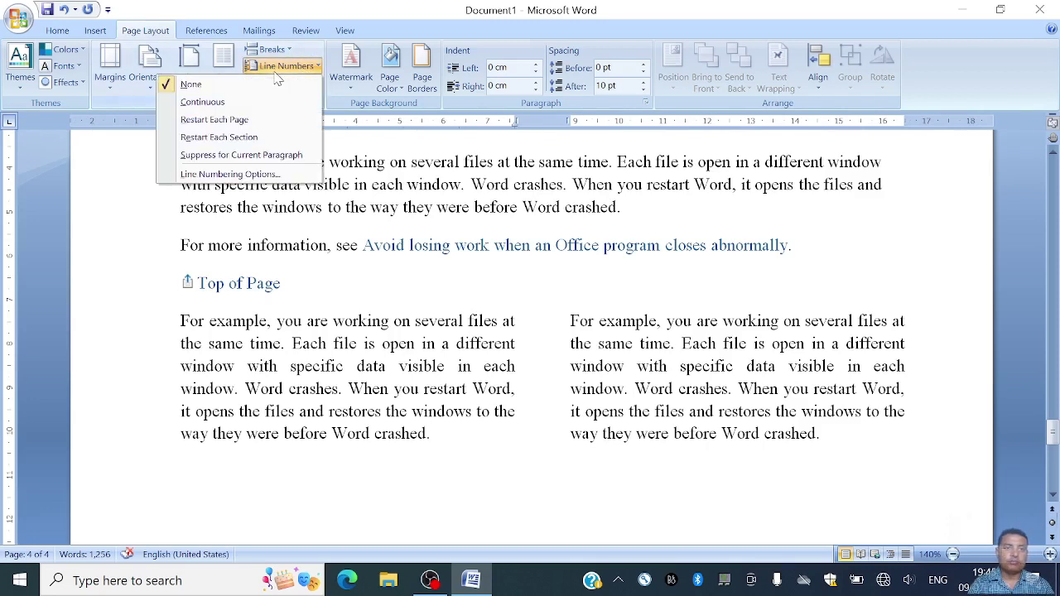
left_click(200, 104)
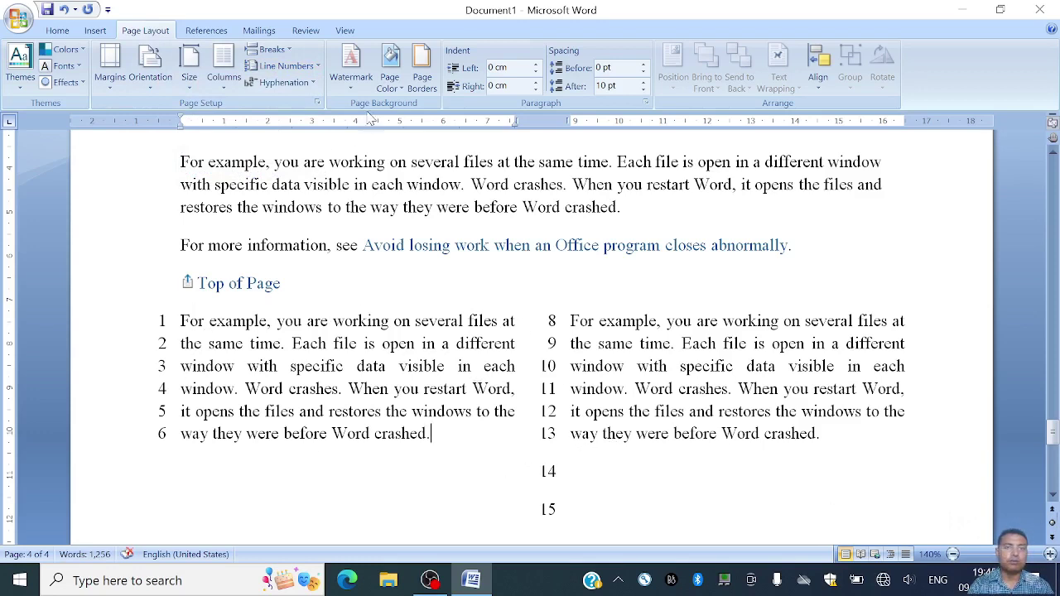
Set line numbering to None for the two-column section.
left_click(282, 65)
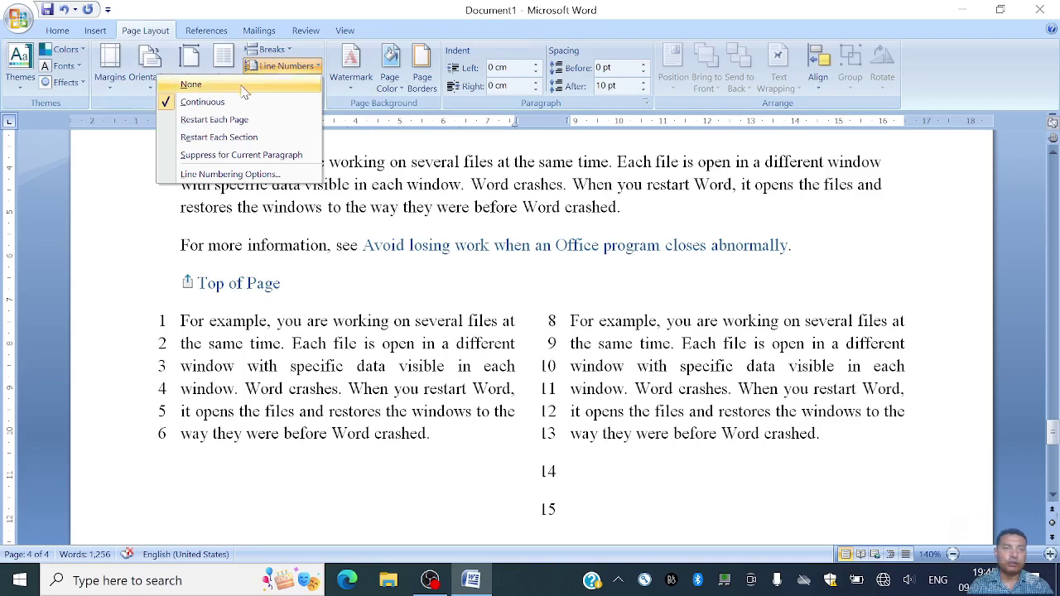
left_click(166, 102)
left_click(285, 71)
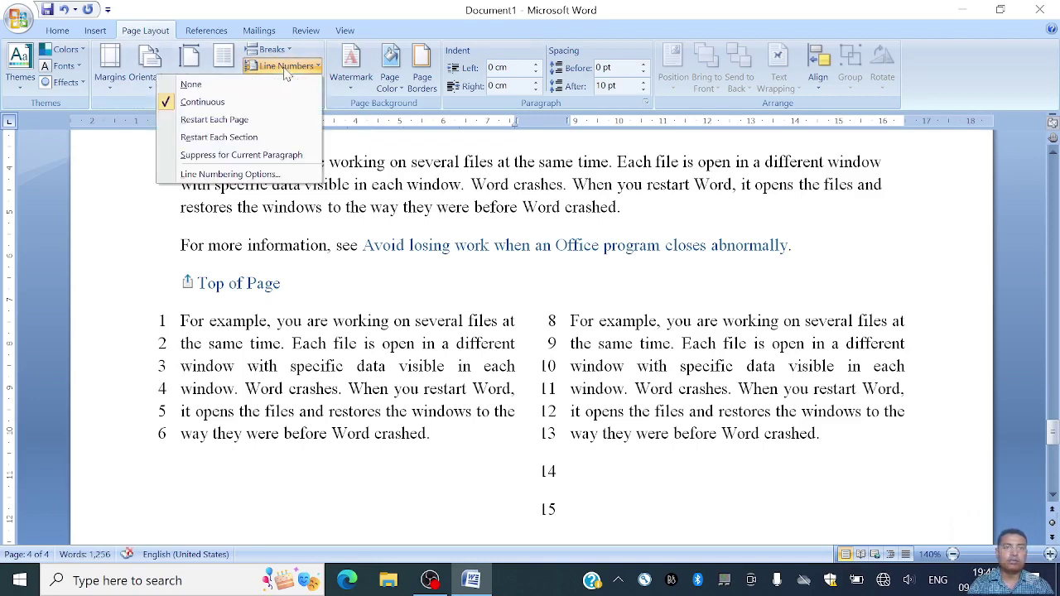
left_click(235, 319)
double_click(235, 320)
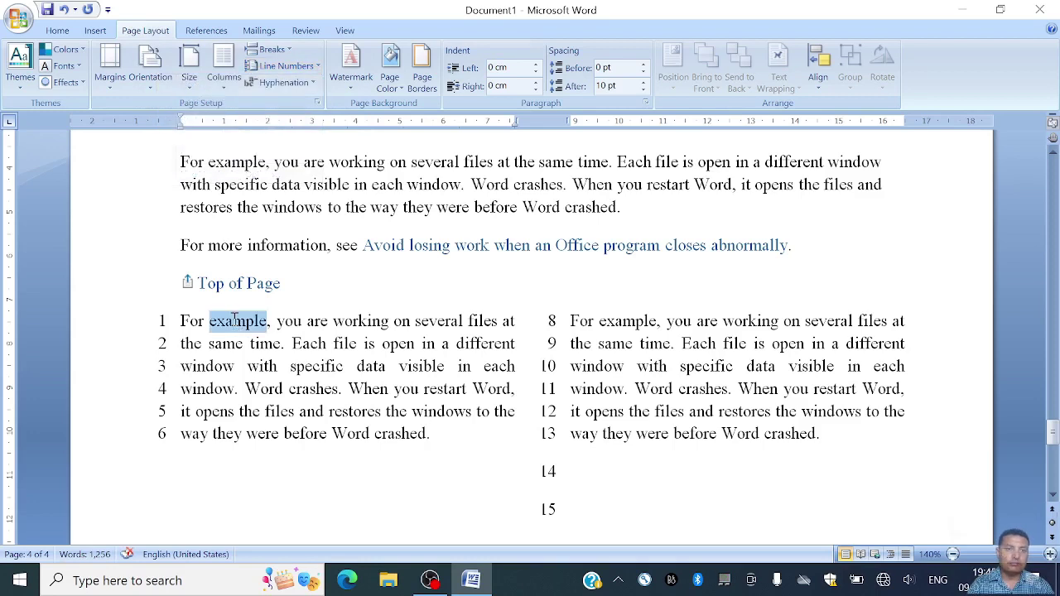
left_click(285, 65)
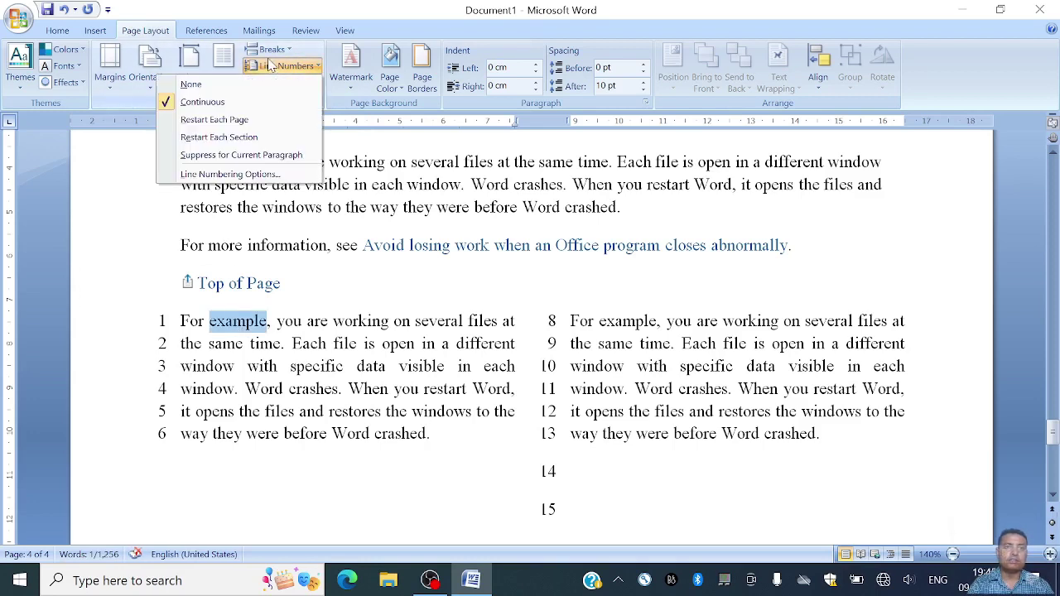
left_click(213, 87)
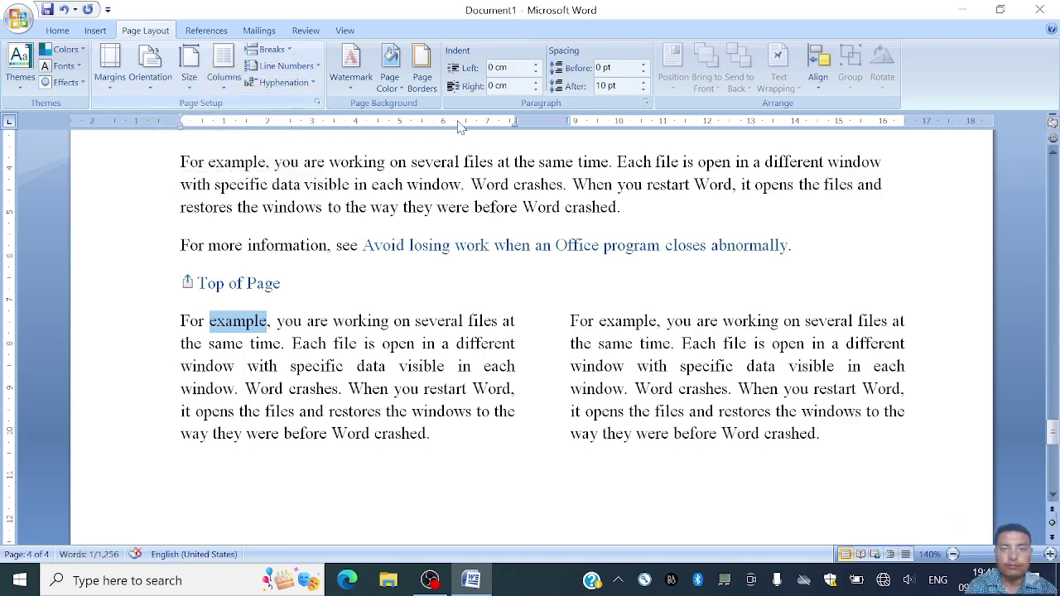
Turn on automatic hyphenation and select the word "window" split across two lines in the first column.
left_click(303, 86)
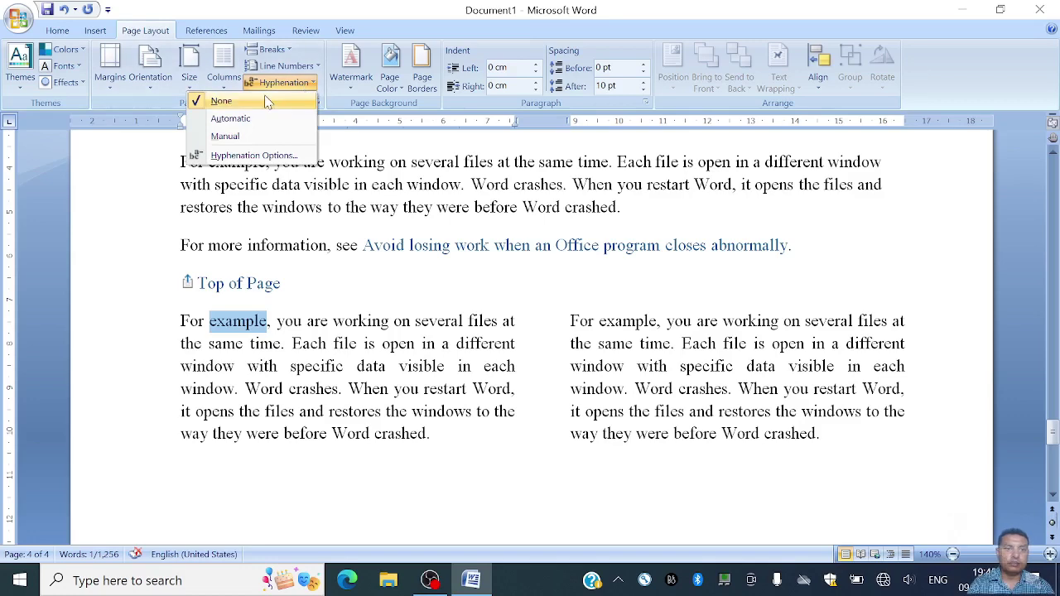
left_click(255, 122)
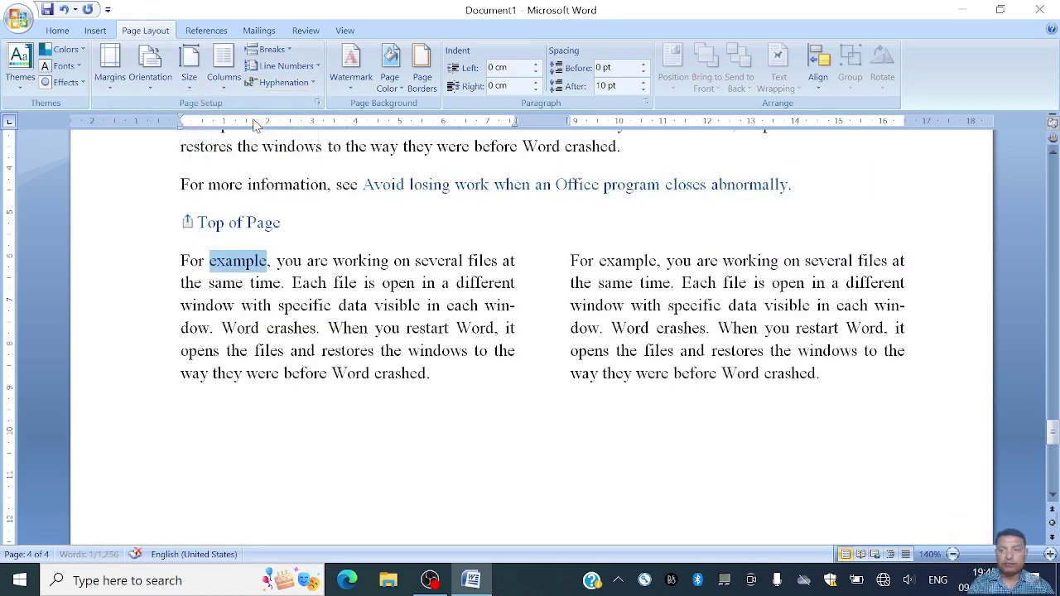
left_click(420, 303)
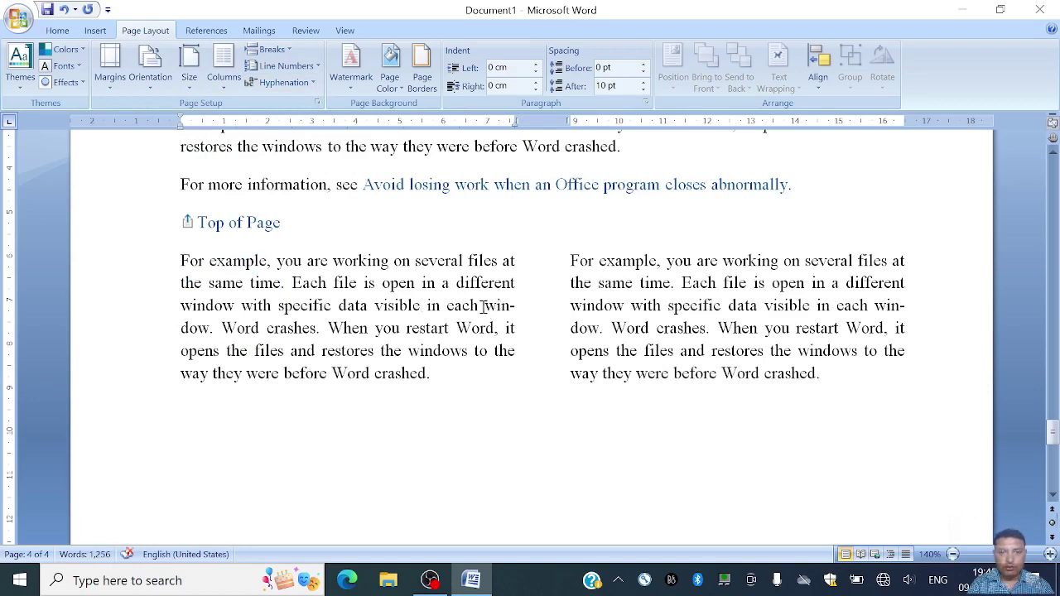
left_click_drag(486, 305, 210, 329)
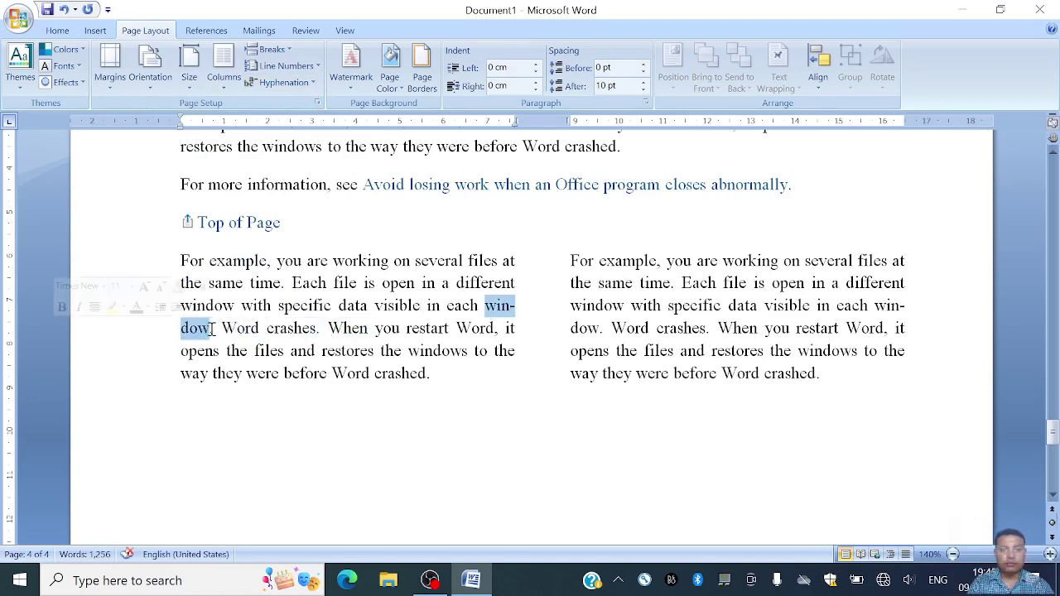
Set hyphenation to None so words in the two-column section are no longer split across lines.
left_click(502, 312)
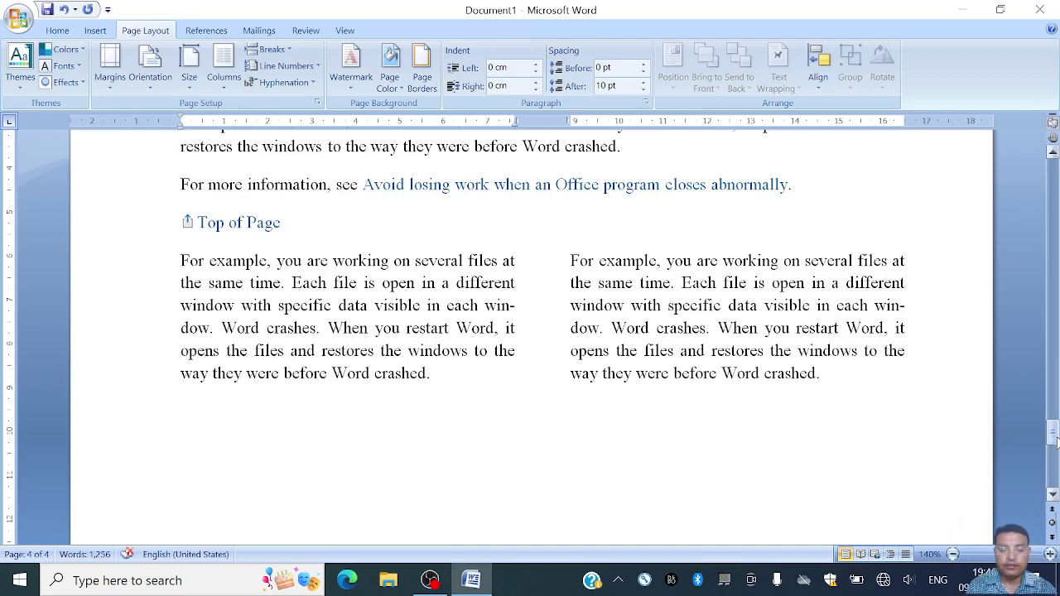
mouse_move(1053, 439)
left_mouse_down()
mouse_move(1055, 372)
mouse_move(1055, 419)
left_mouse_up()
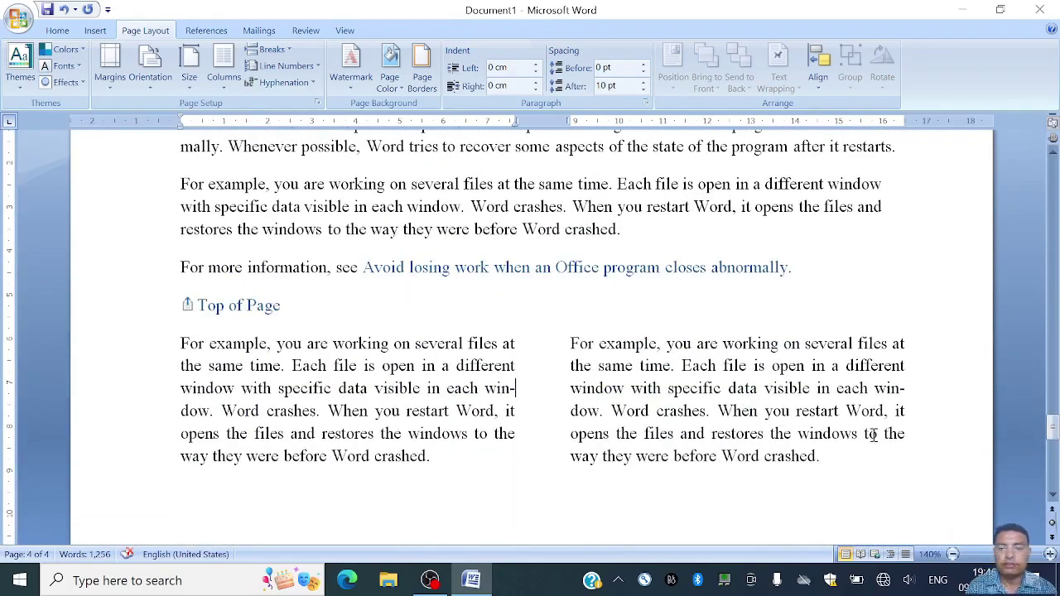
left_click(286, 86)
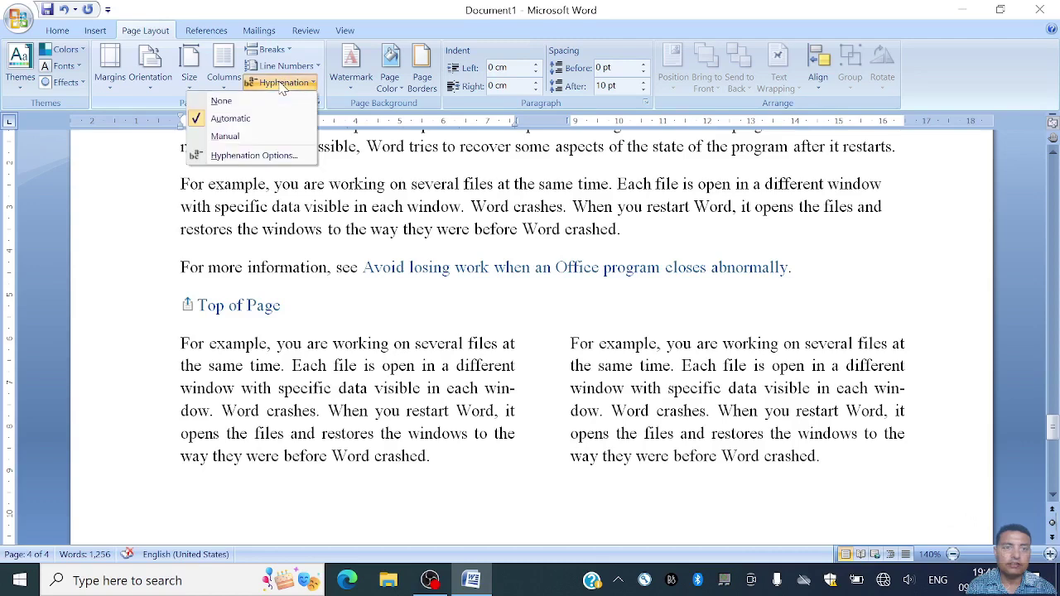
left_click(217, 101)
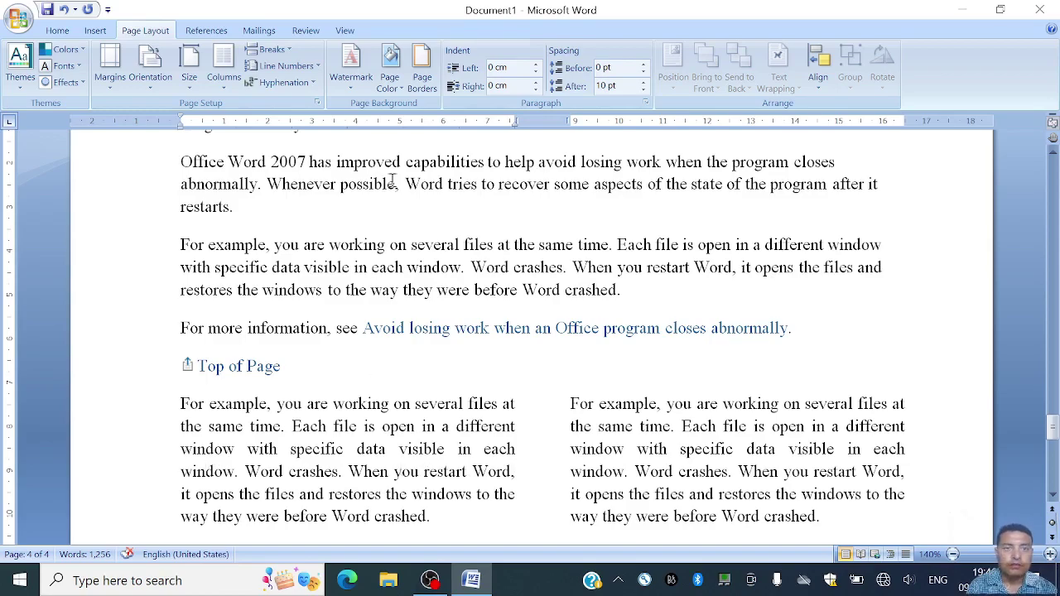
Delete the page break below the two-column introduction on page 1, above "What do you want to do?".
left_click_drag(1053, 430, 1055, 177)
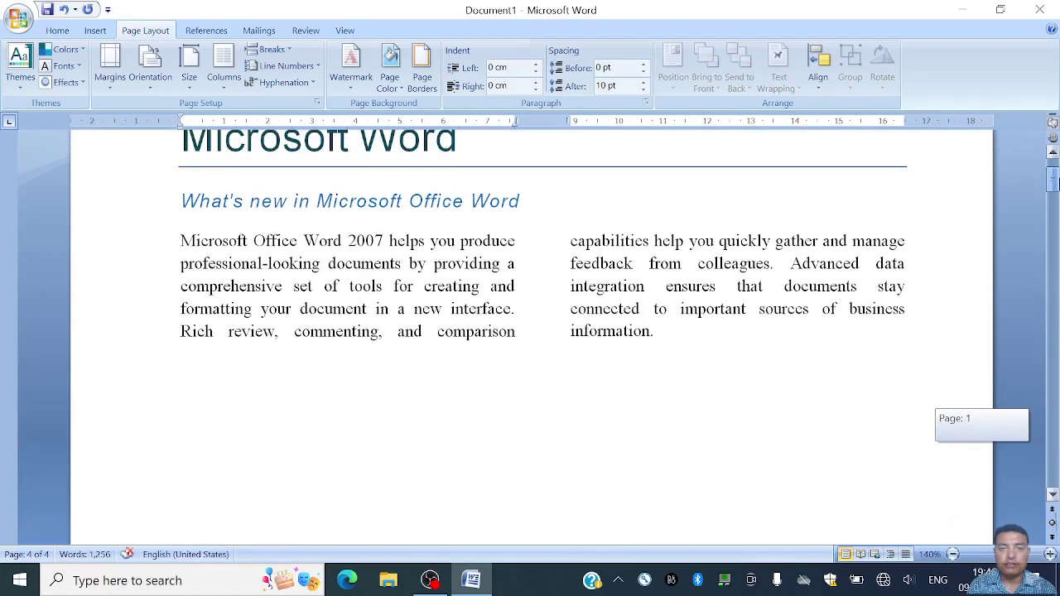
left_click(142, 403)
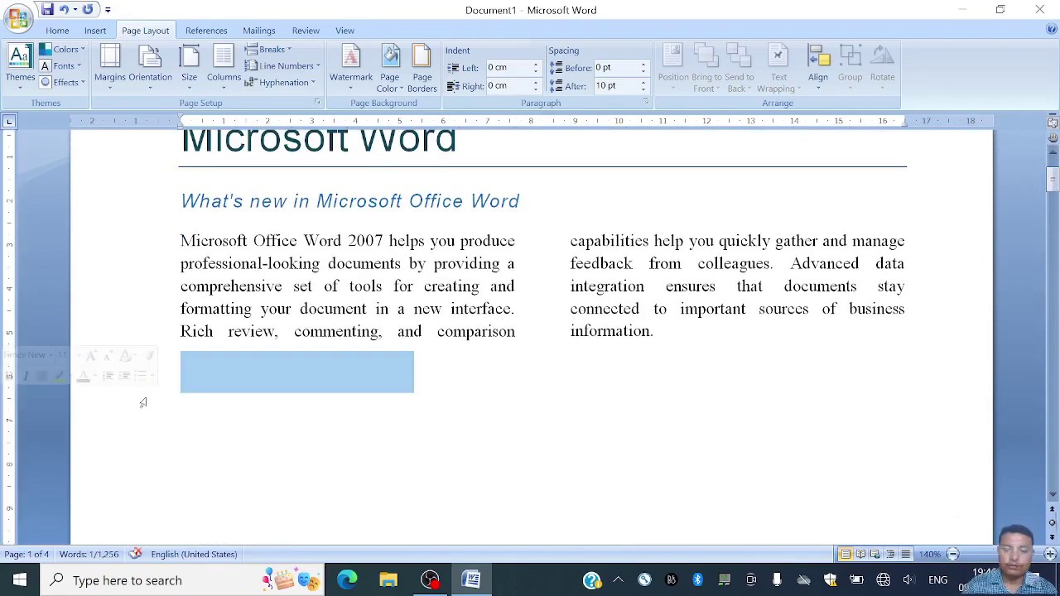
key("Delete")
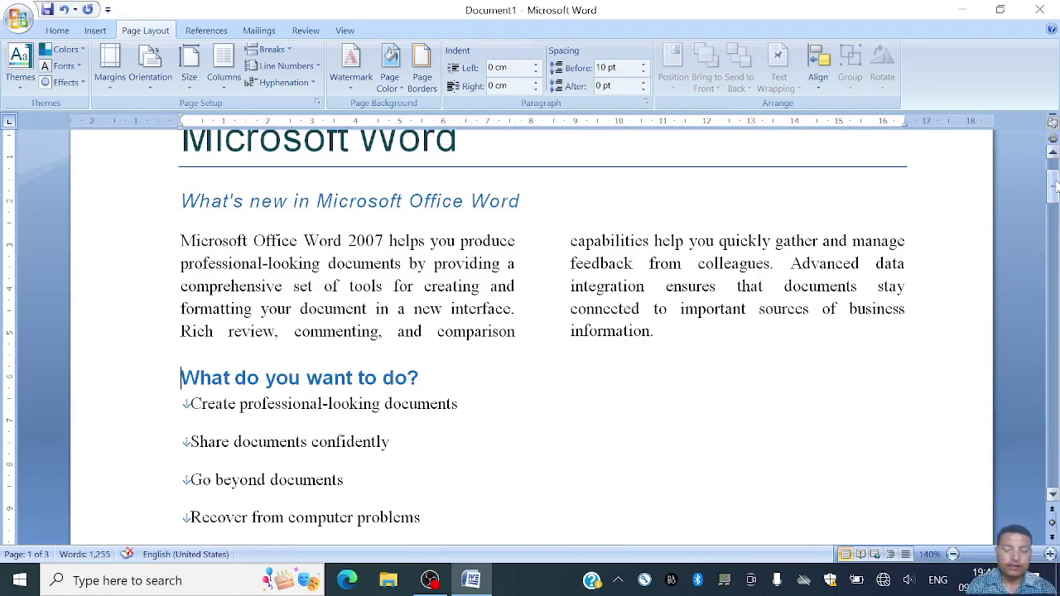
Apply the built-in CONFIDENTIAL 1 watermark and check it on all pages in print preview.
mouse_move(1055, 184)
left_mouse_down()
mouse_move(1056, 245)
mouse_move(1056, 201)
left_mouse_up()
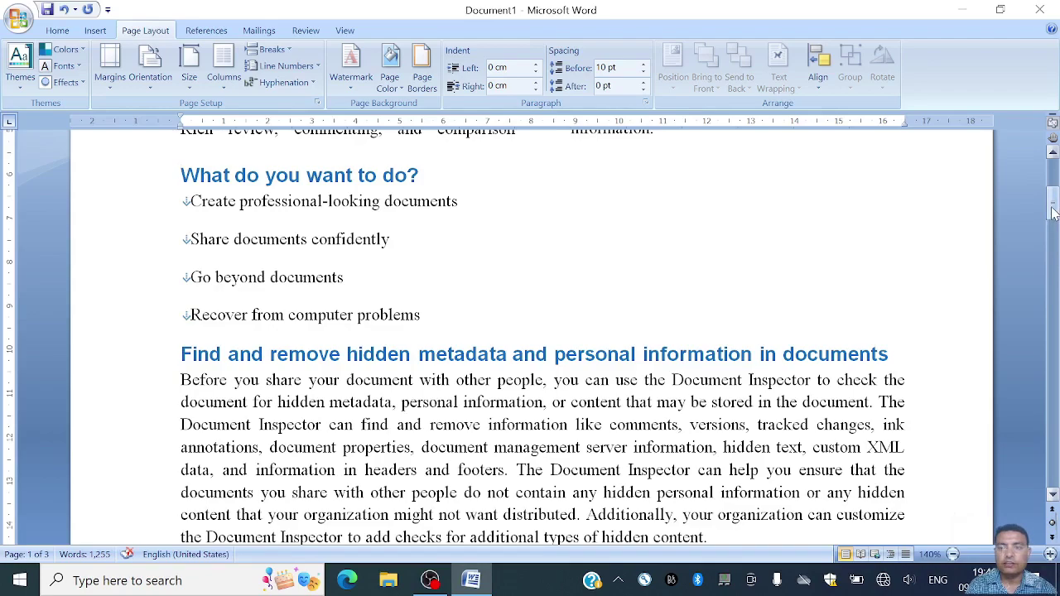
mouse_move(1054, 217)
left_mouse_down()
mouse_move(1054, 187)
mouse_move(1055, 246)
mouse_move(1054, 222)
left_mouse_up()
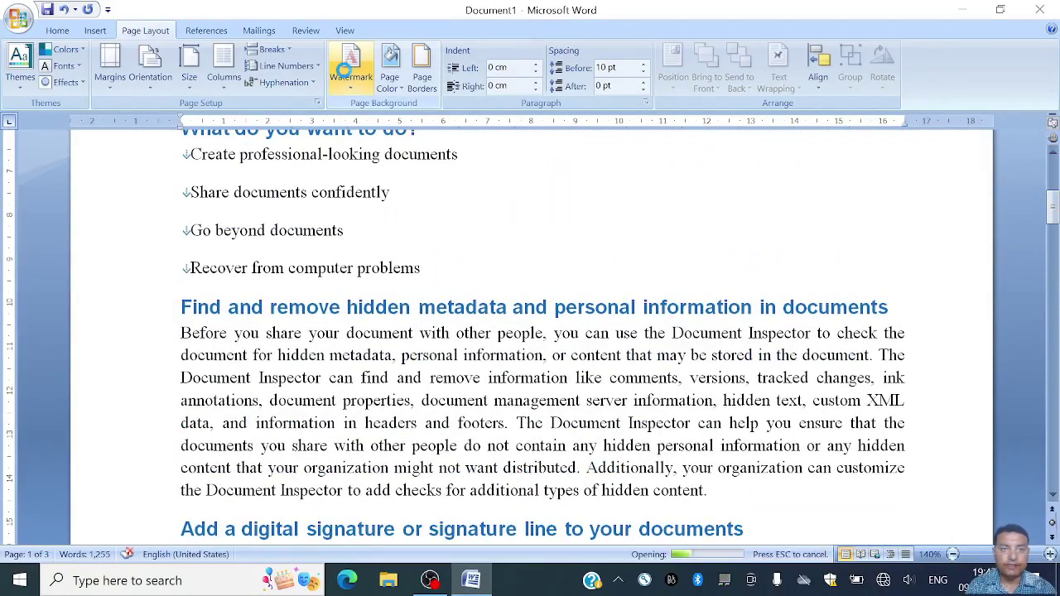
left_click(343, 74)
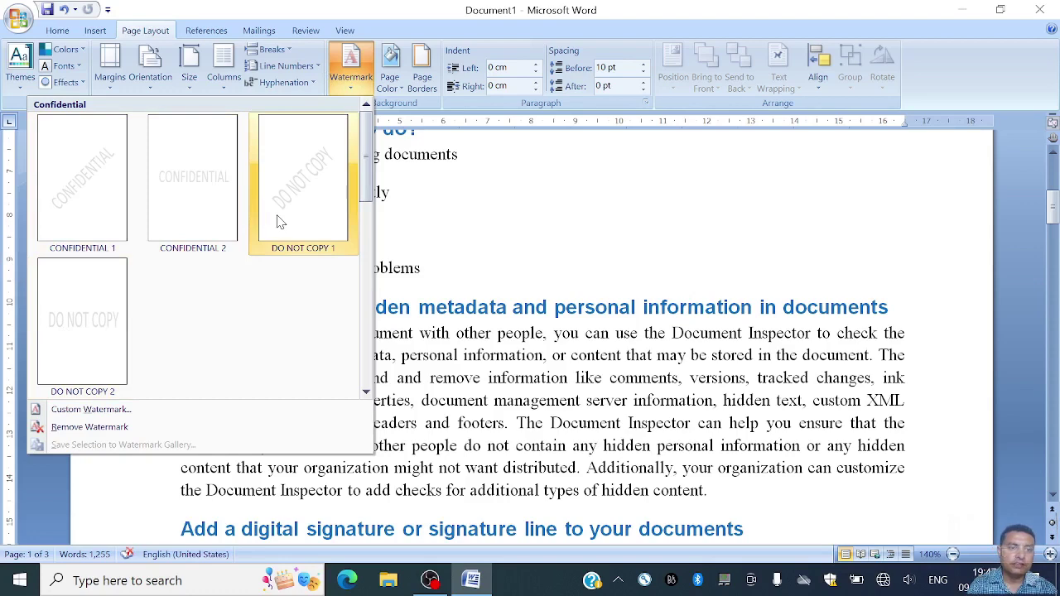
left_click(75, 185)
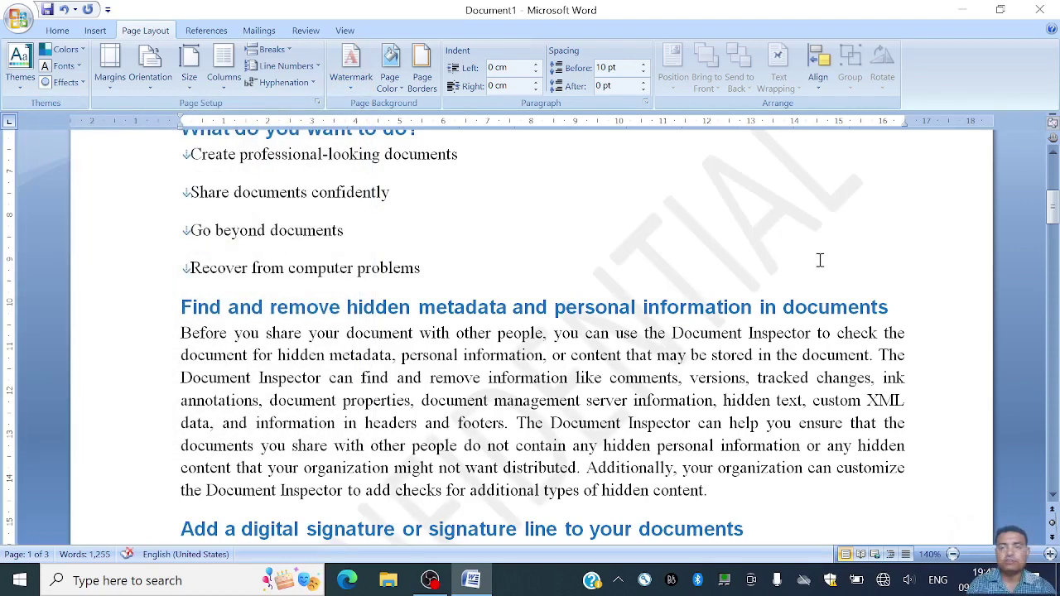
left_click_drag(1053, 217, 1054, 213)
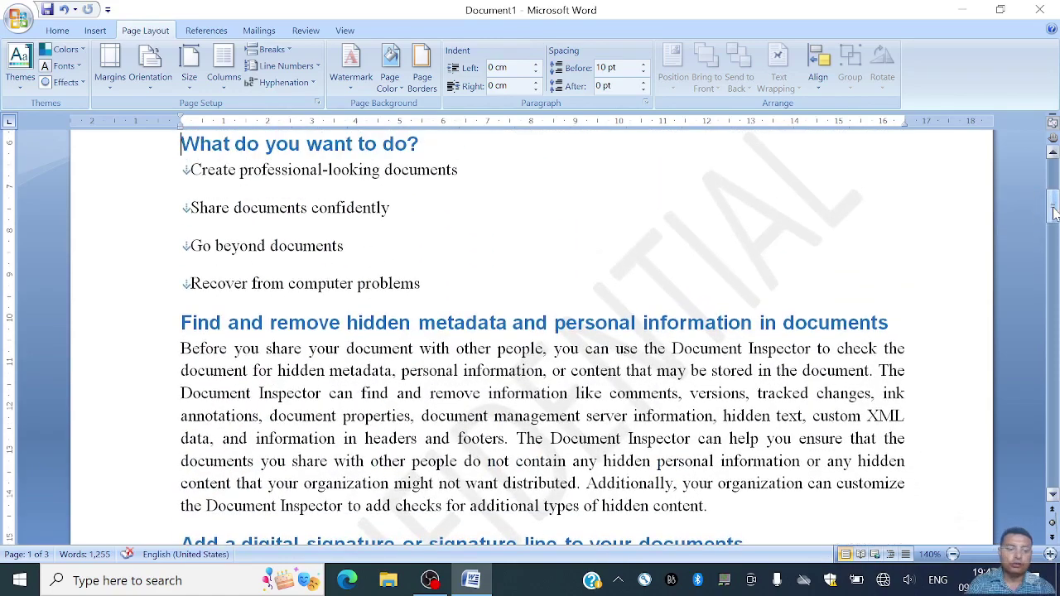
key("ctrl+F2")
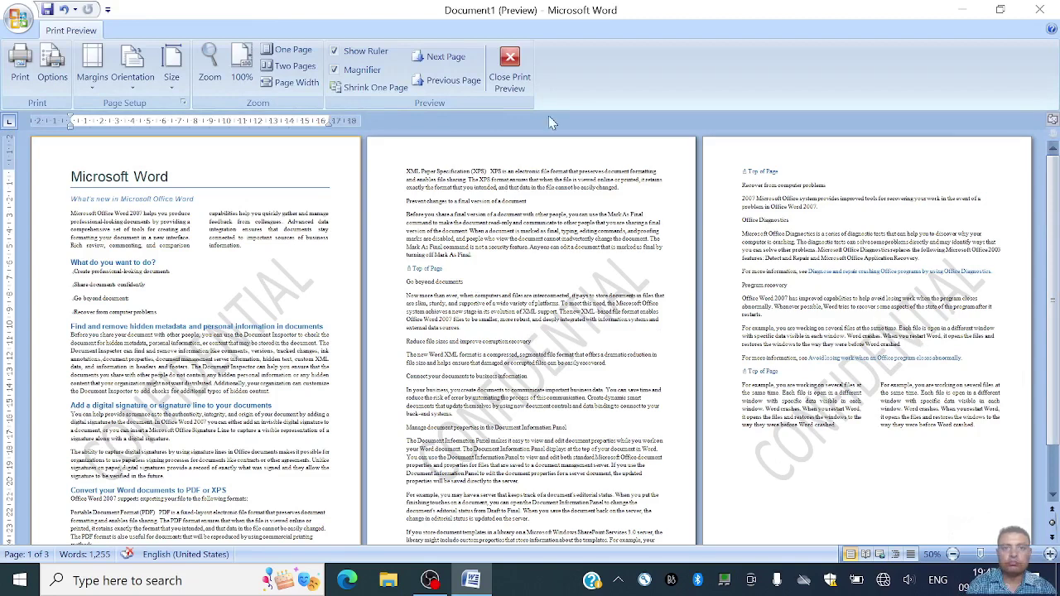
left_click(510, 76)
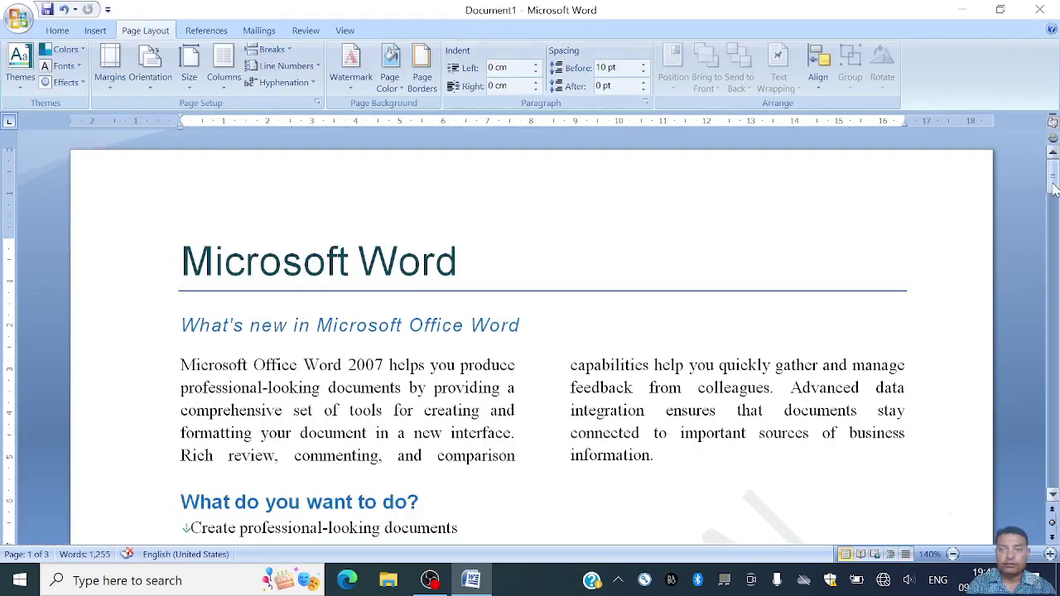
Create a custom text watermark reading "Global Computer" with a diagonal layout and check it in print preview.
left_click_drag(1052, 178, 1053, 212)
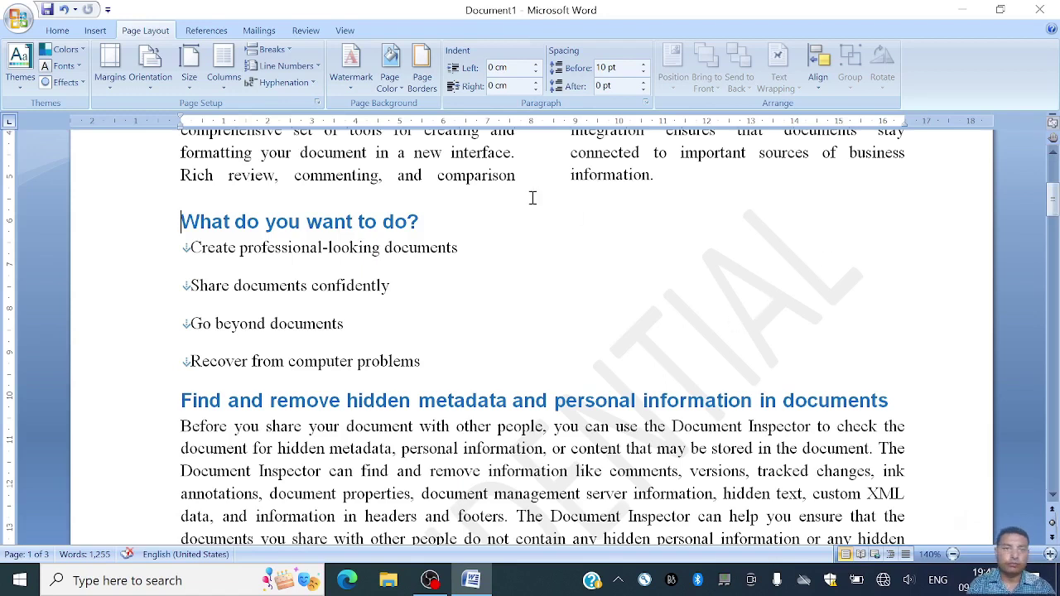
left_click(356, 86)
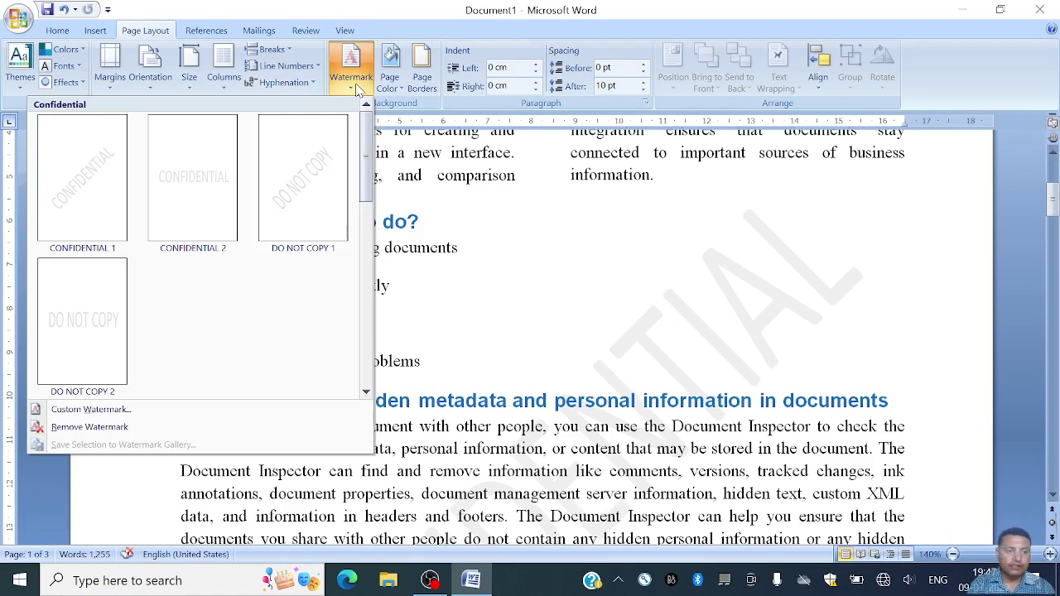
left_click(146, 409)
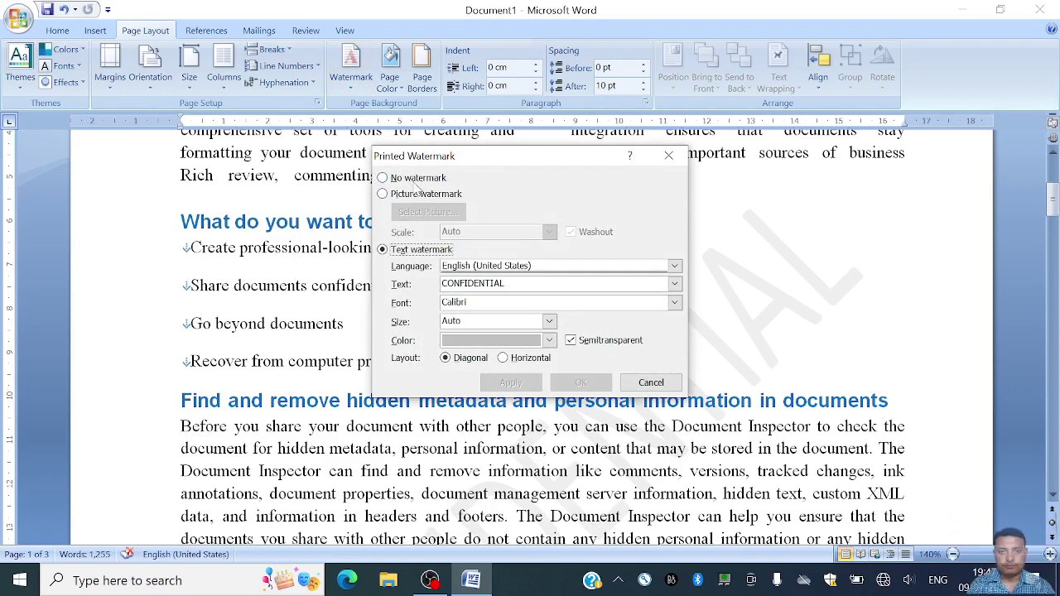
left_click(421, 251)
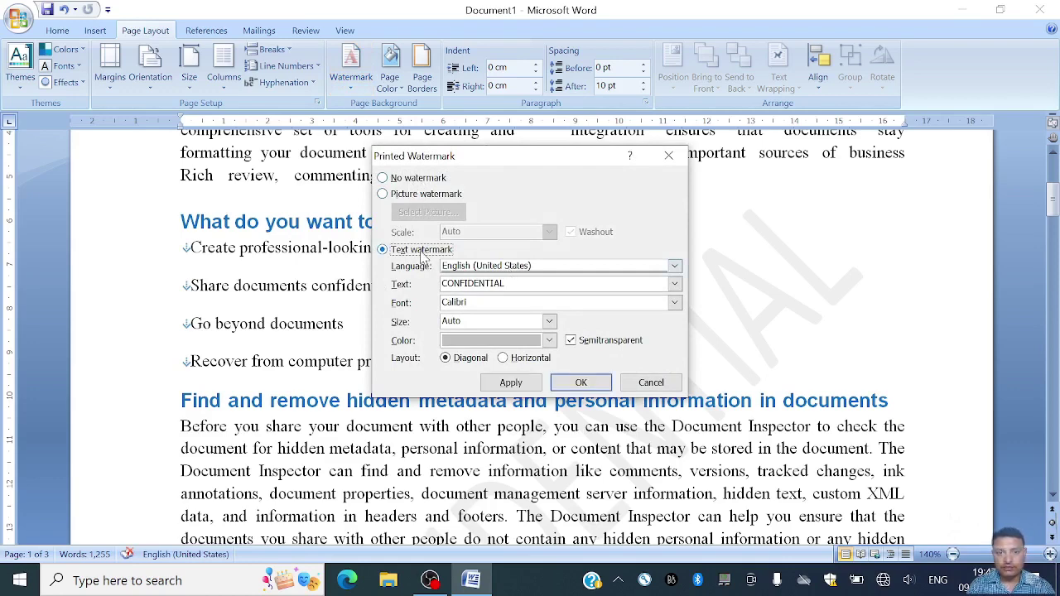
double_click(533, 286)
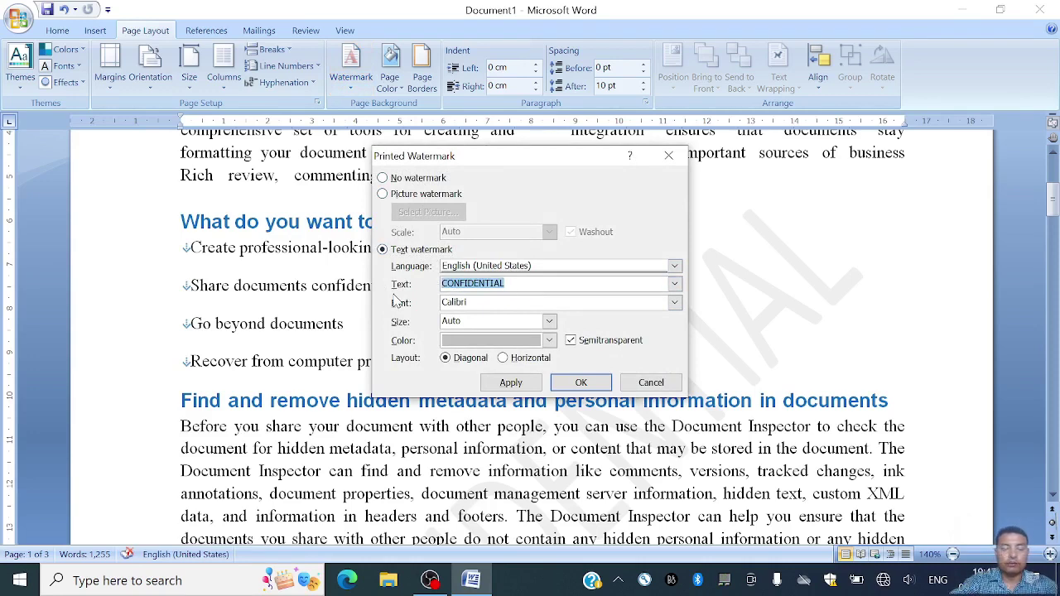
type("Global Computer")
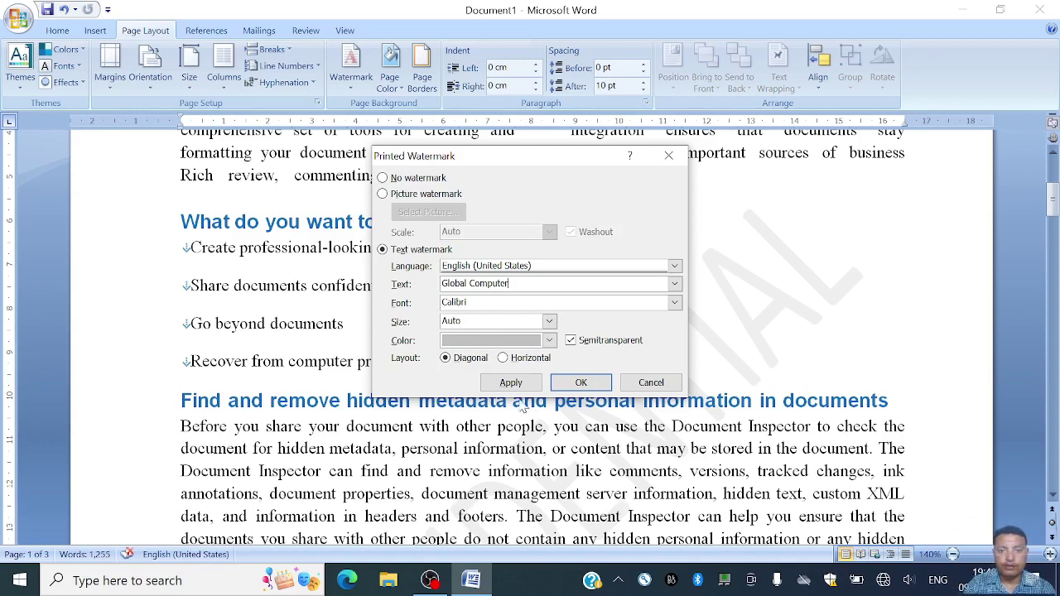
left_click(569, 384)
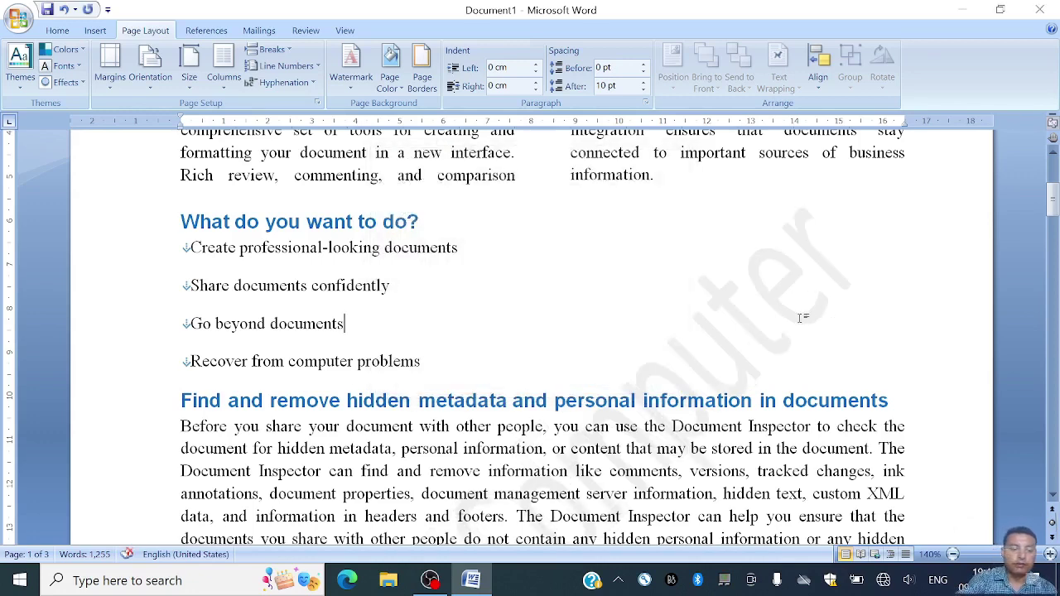
key("ctrl+F2")
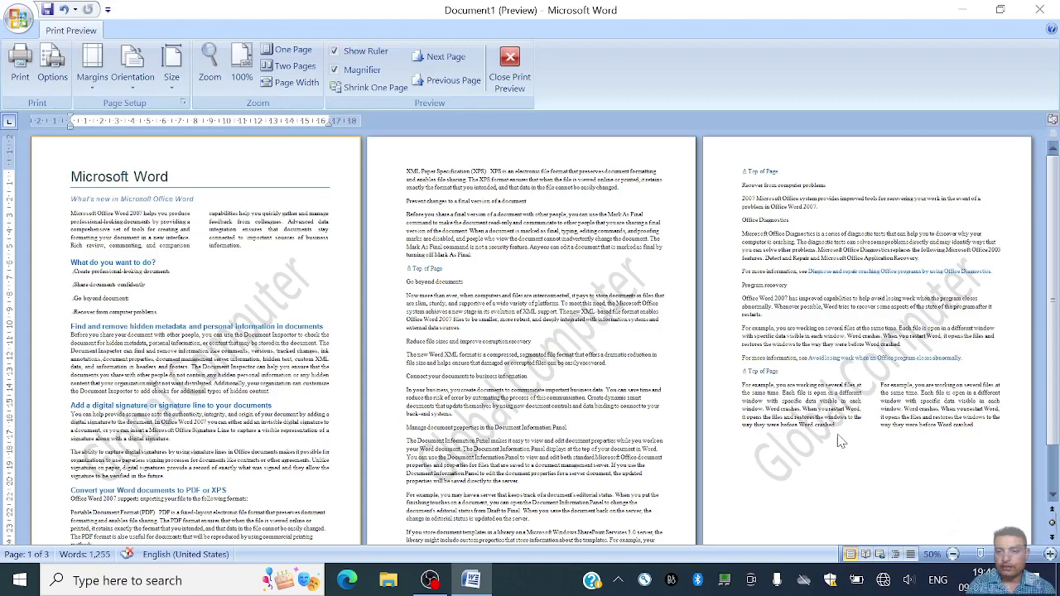
left_click(511, 67)
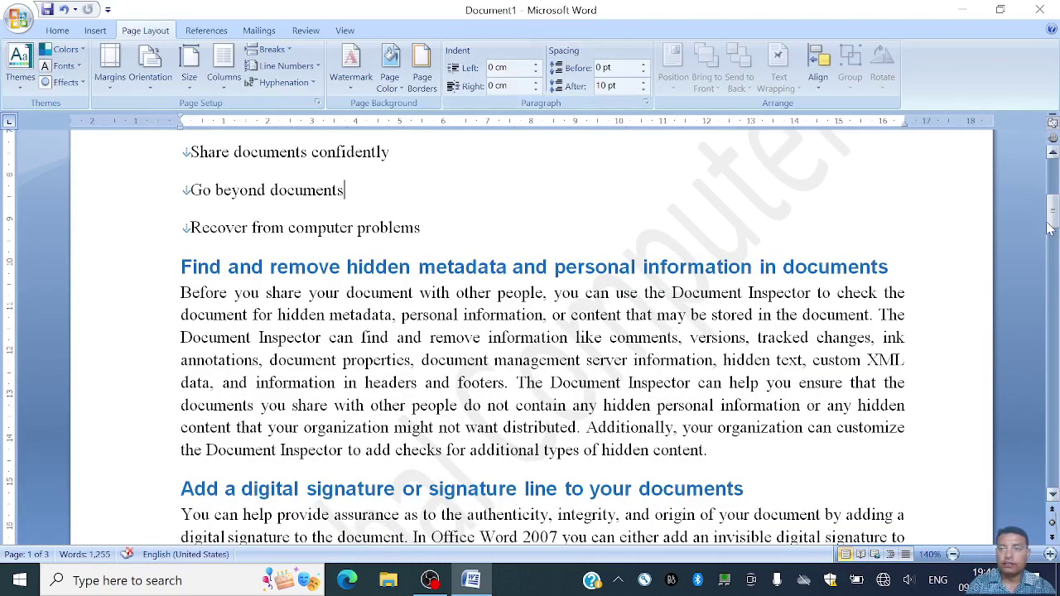
Try a very pale green page color, and replace it with a stronger light green theme shade.
left_click_drag(1054, 217, 1054, 201)
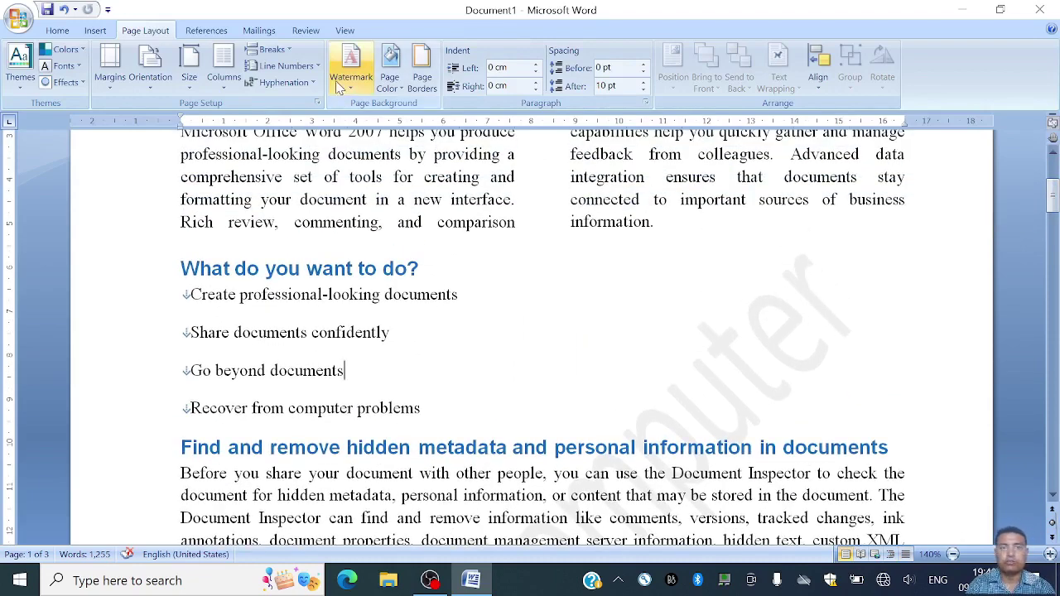
left_click(401, 79)
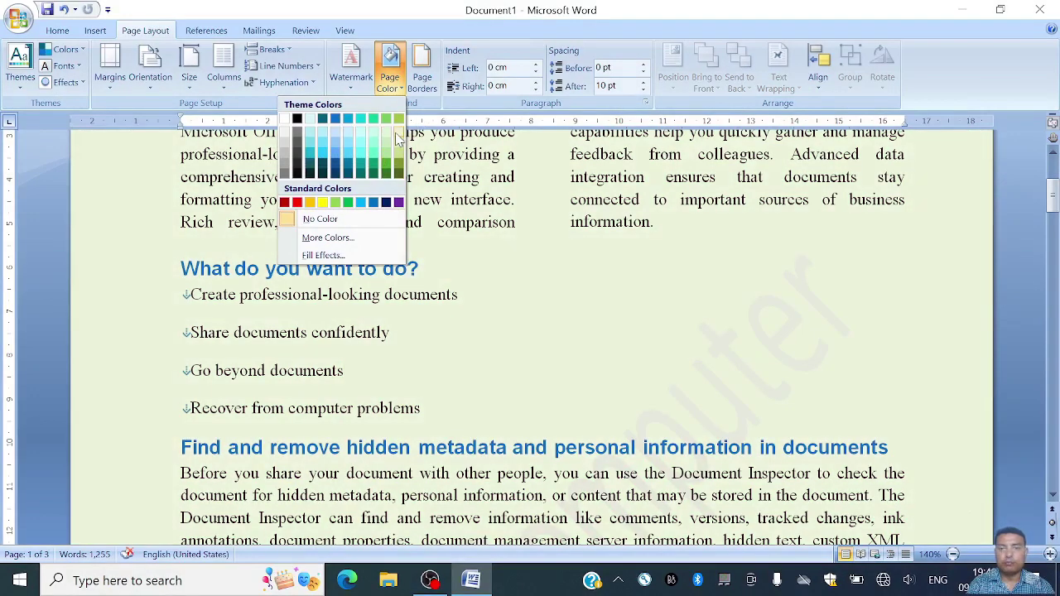
left_click(397, 139)
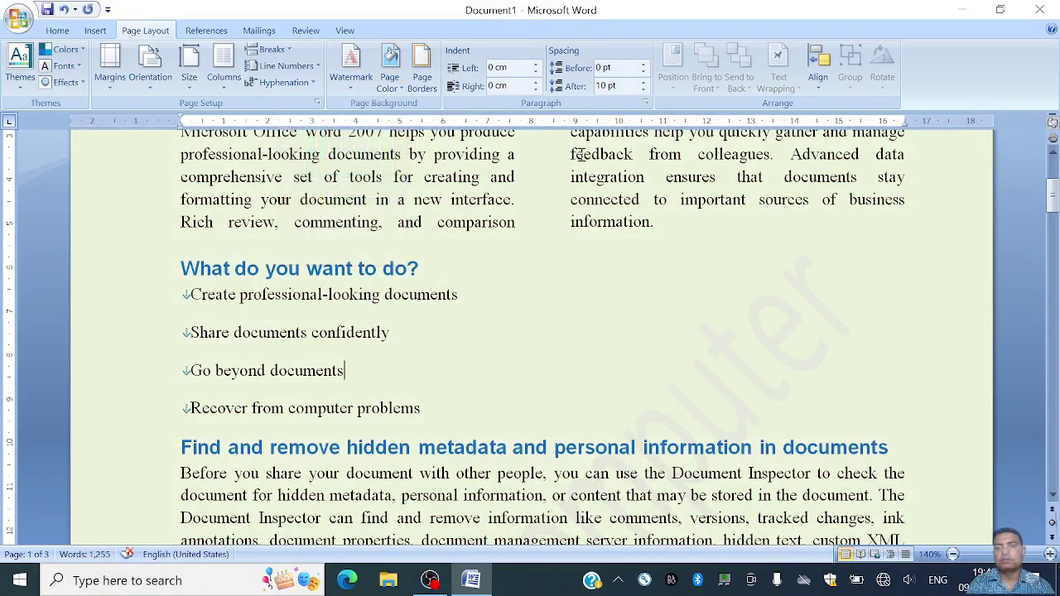
left_click(391, 89)
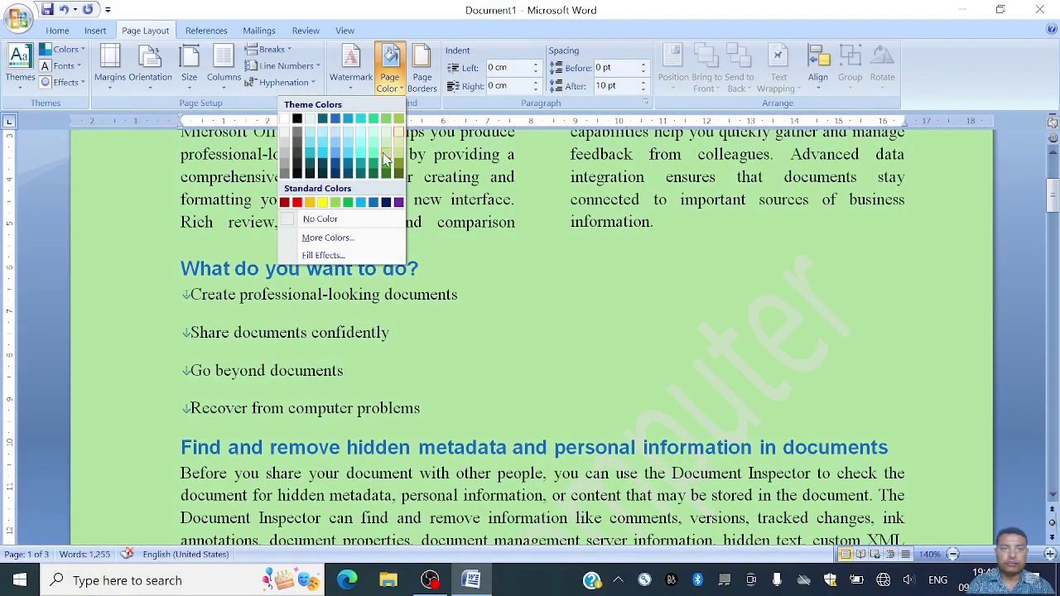
left_click(386, 152)
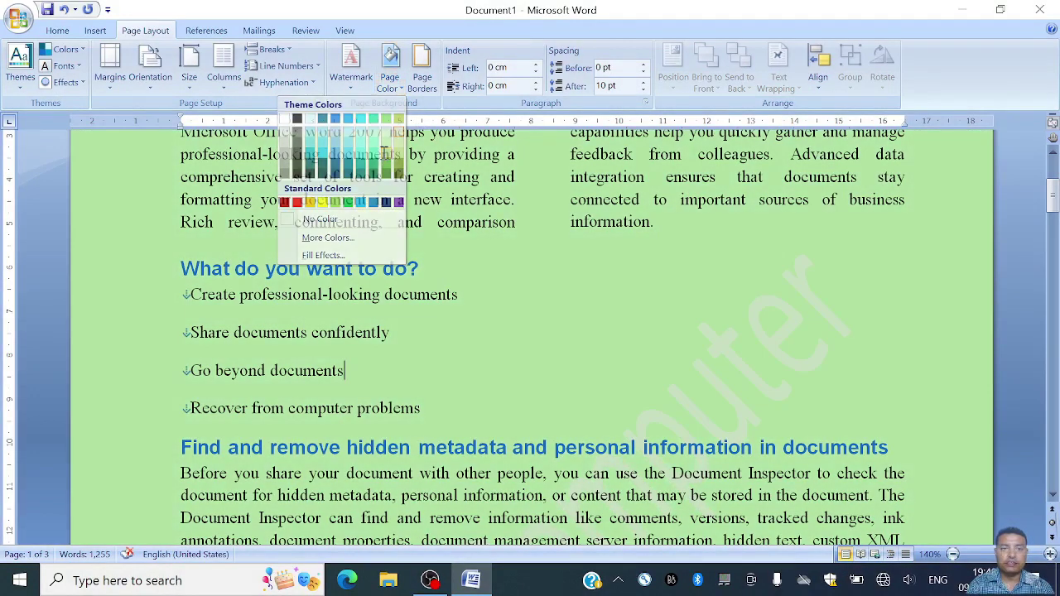
Add a Box page border with a single ½ pt line to the whole document.
left_click(422, 75)
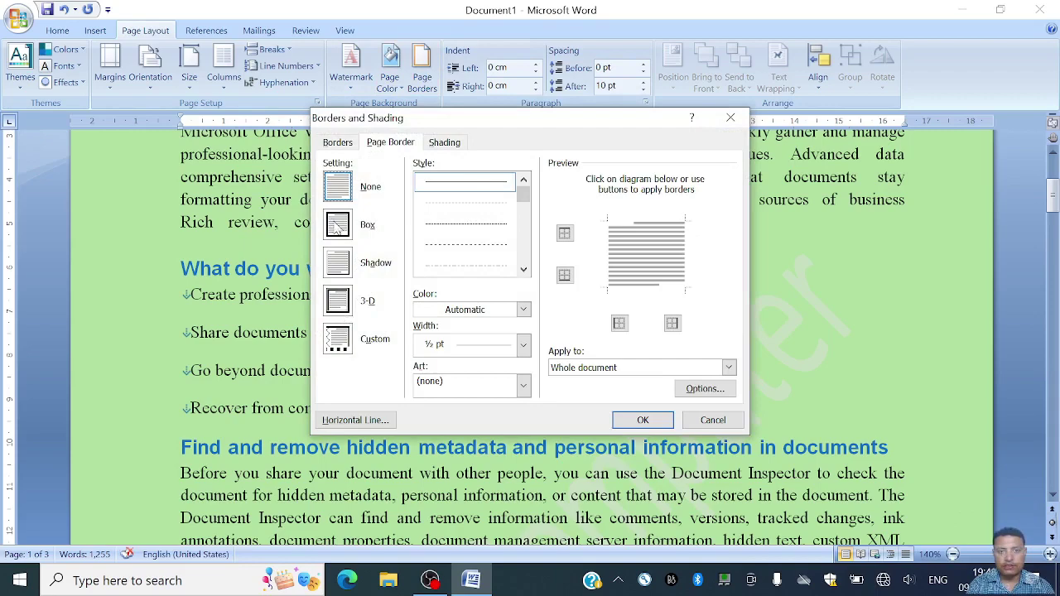
left_click(338, 229)
left_click(641, 422)
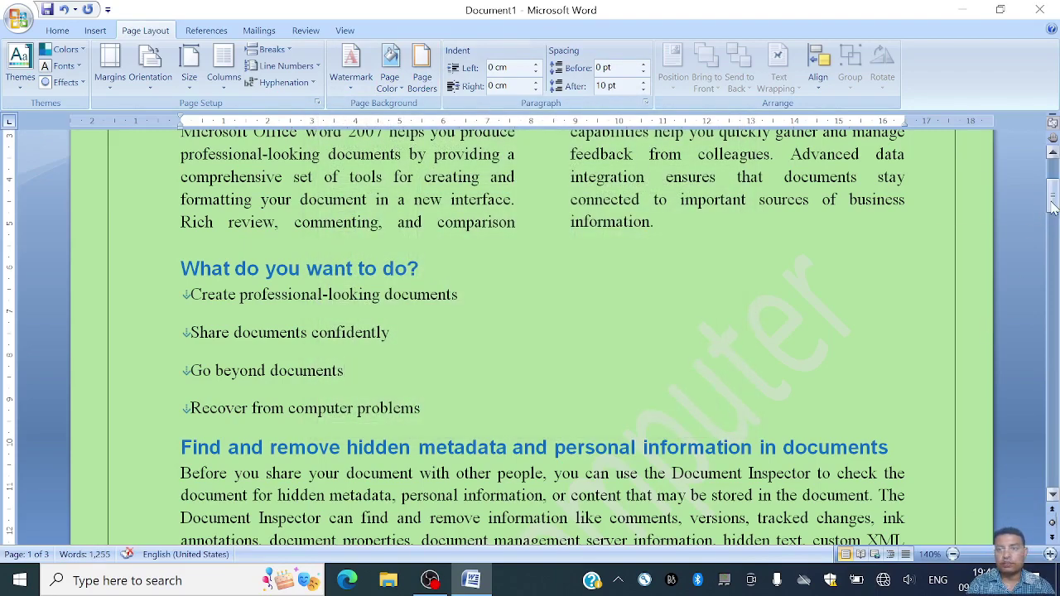
mouse_move(1053, 197)
left_mouse_down()
mouse_move(1054, 176)
mouse_move(1053, 285)
mouse_move(1049, 182)
left_mouse_up()
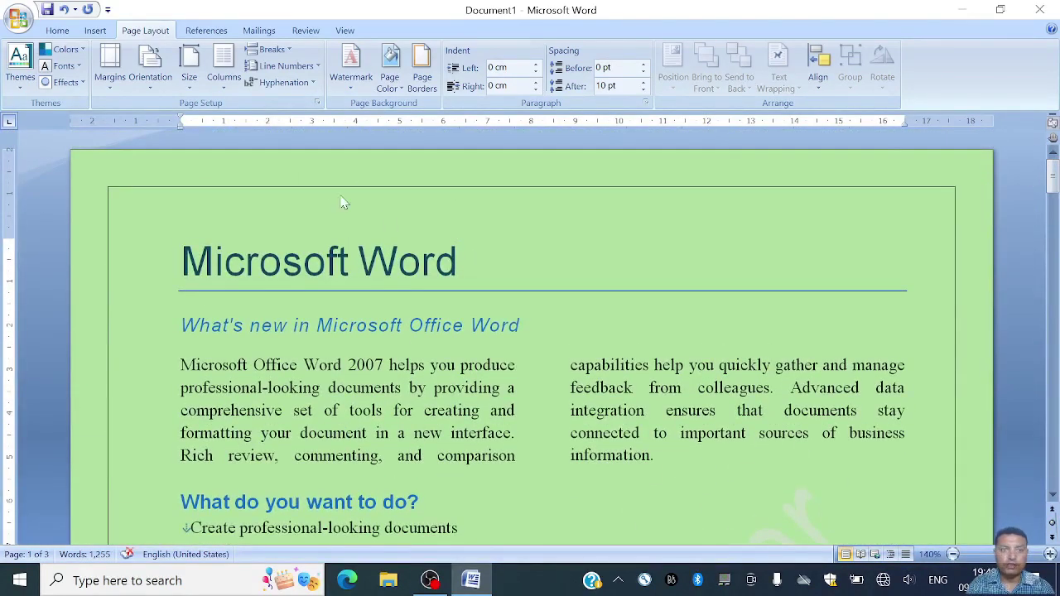
Change the page border's line style to a heavy triple line around the whole document.
left_click(428, 93)
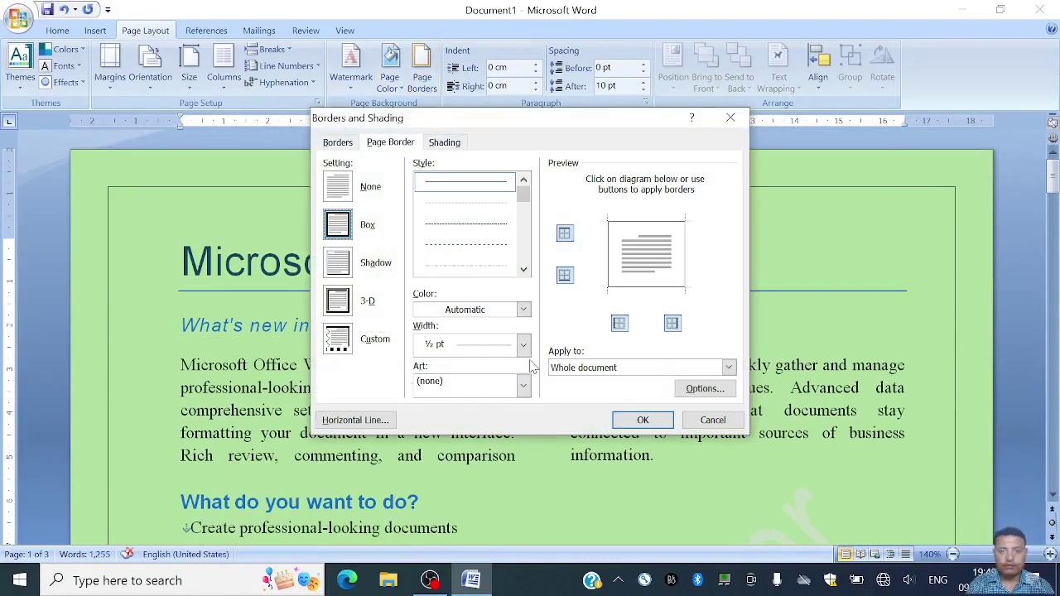
left_click(523, 270)
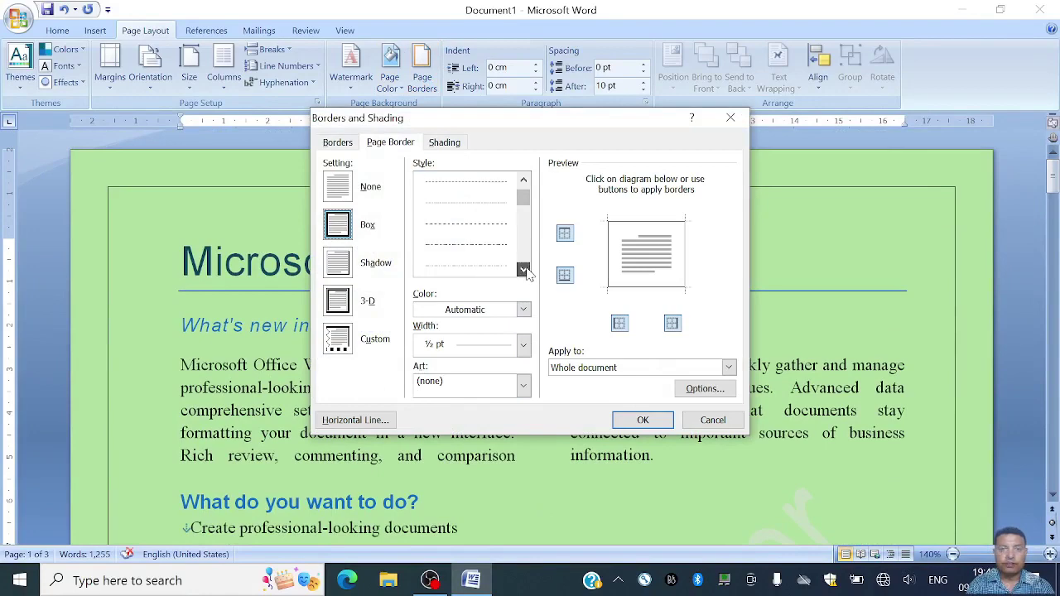
left_click(523, 269)
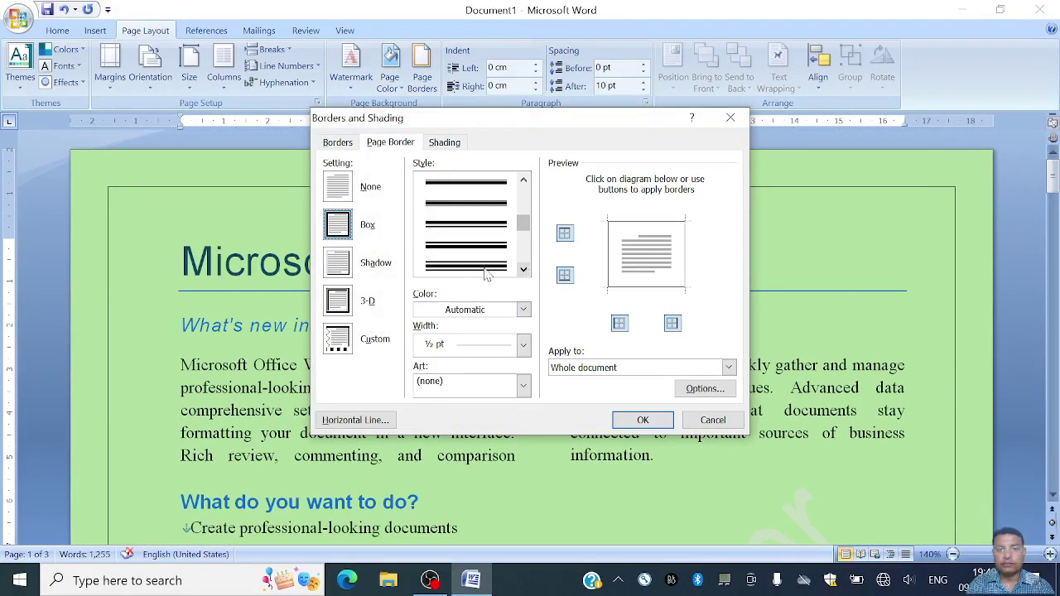
left_click(487, 266)
left_click(633, 421)
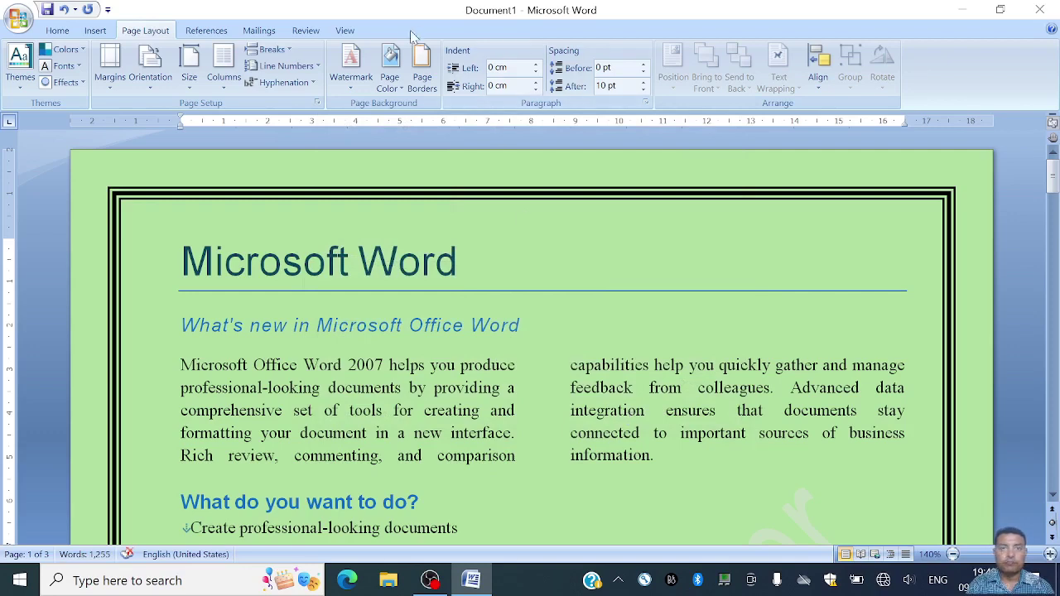
Replace the triple-line page border with a 24 pt palm tree art border around the whole document.
left_click(422, 76)
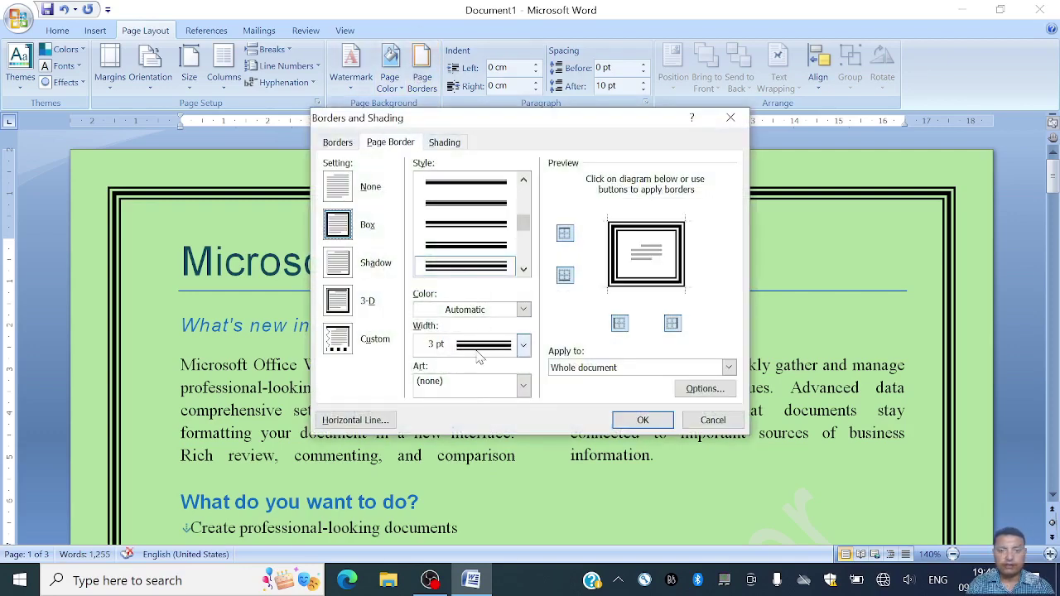
left_click(480, 387)
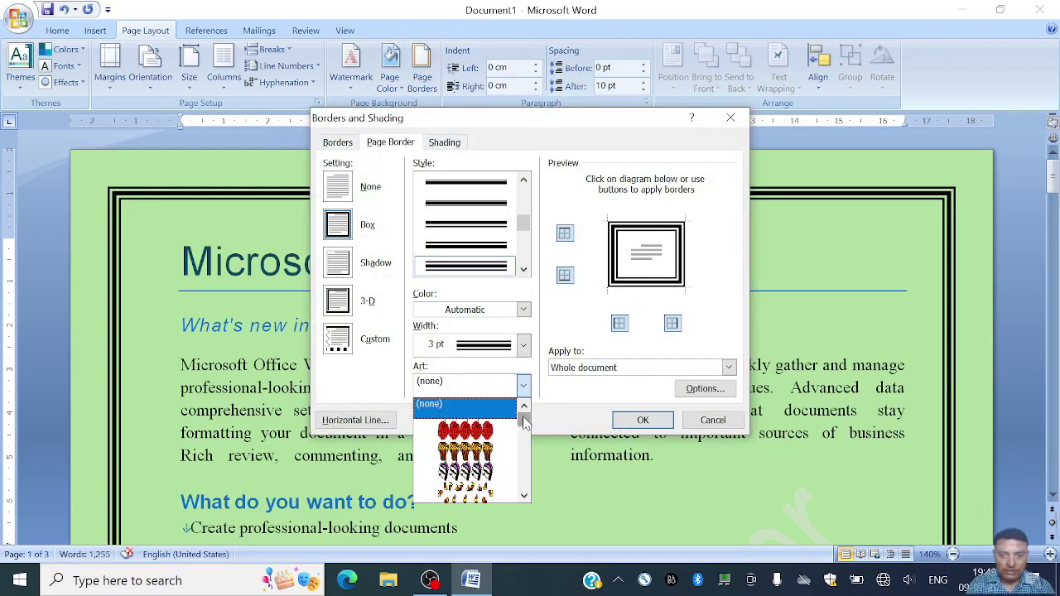
left_click_drag(524, 420, 525, 453)
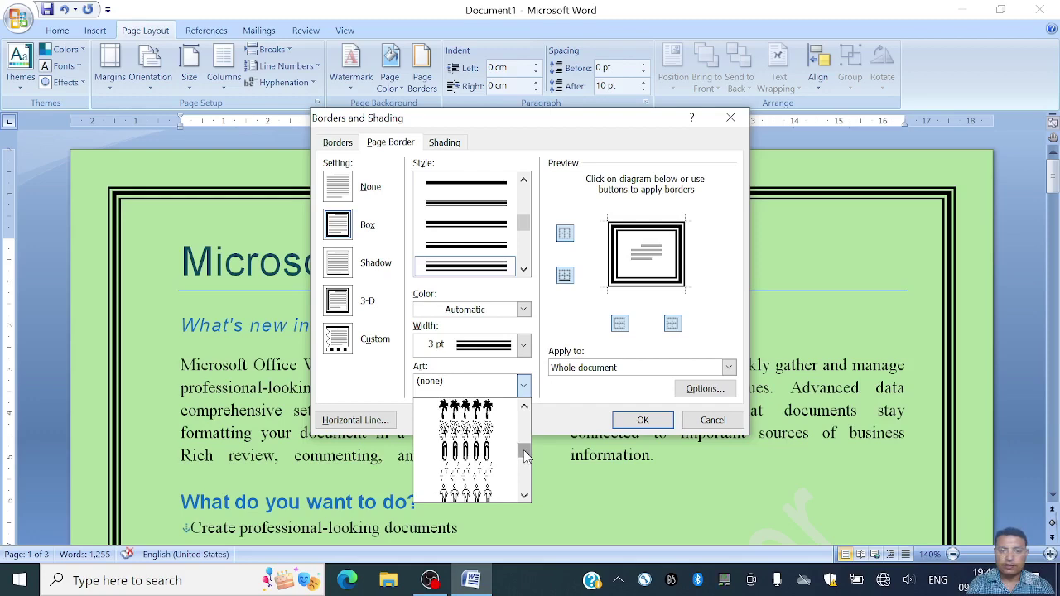
left_click(483, 408)
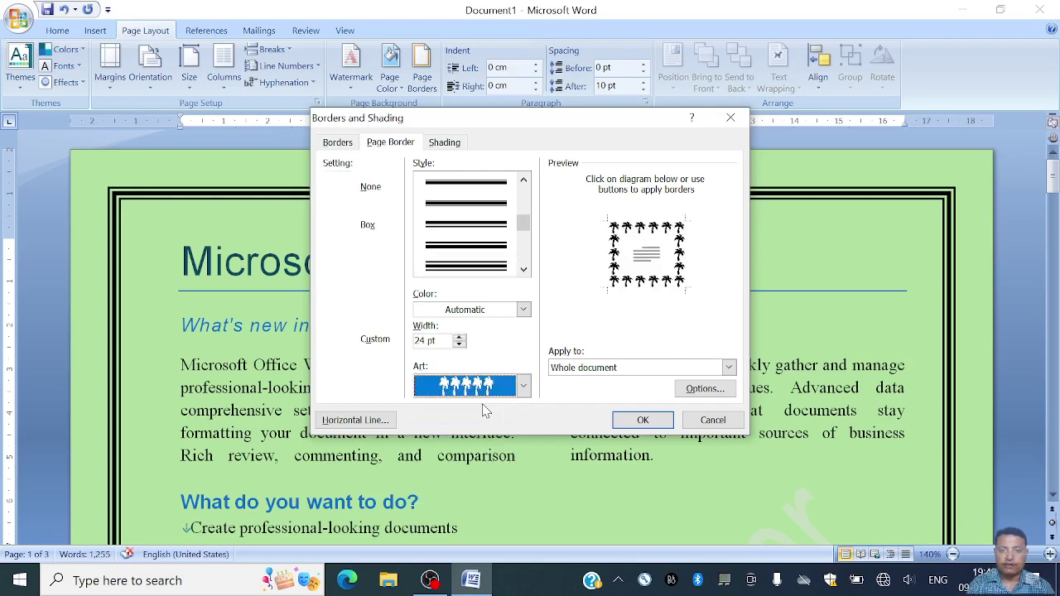
left_click(643, 420)
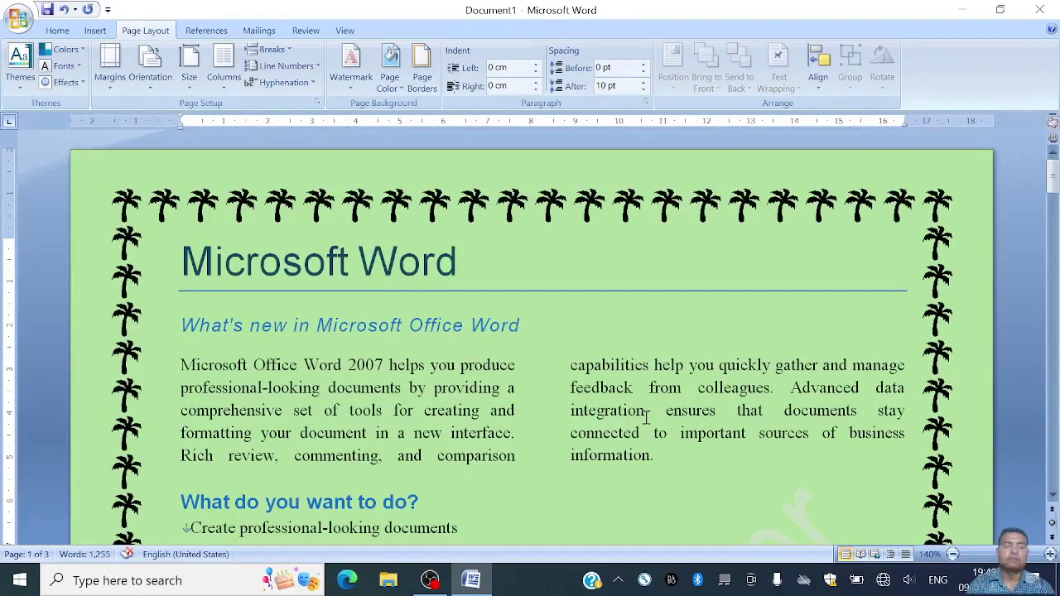
mouse_move(1053, 186)
left_mouse_down()
mouse_move(1054, 265)
mouse_move(1054, 169)
left_mouse_up()
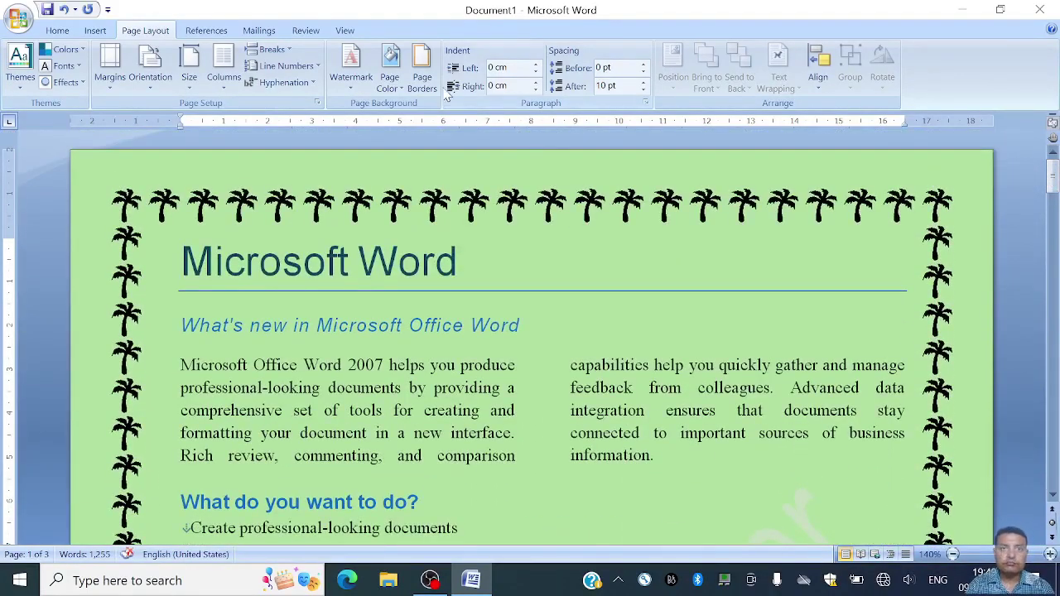
left_click(267, 366)
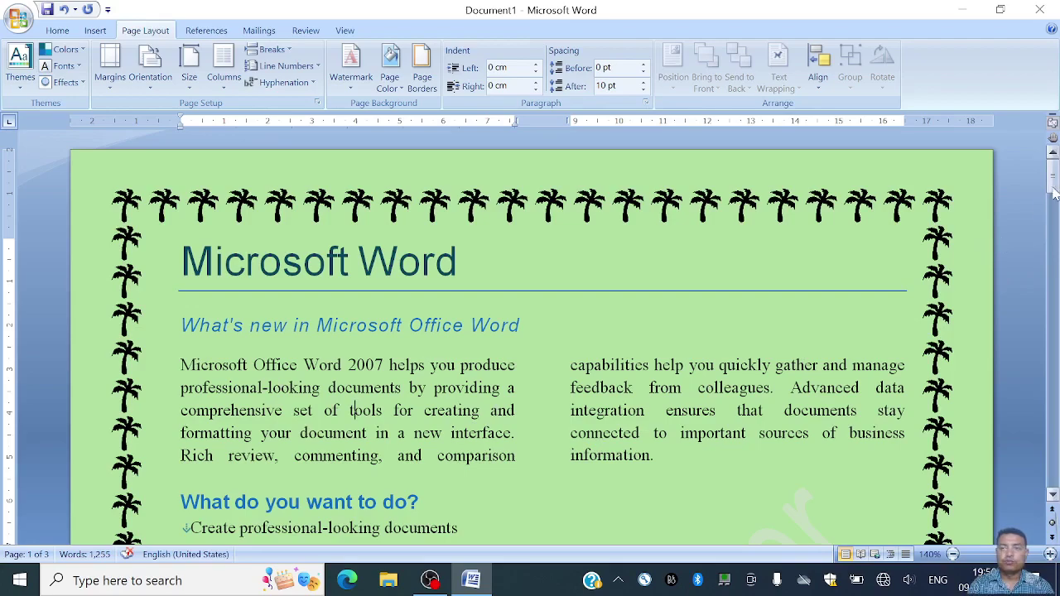
Indent the first paragraph under "Add a digital signature or signature line to your documents" 1.5 cm from the left.
left_click_drag(1052, 190, 1053, 245)
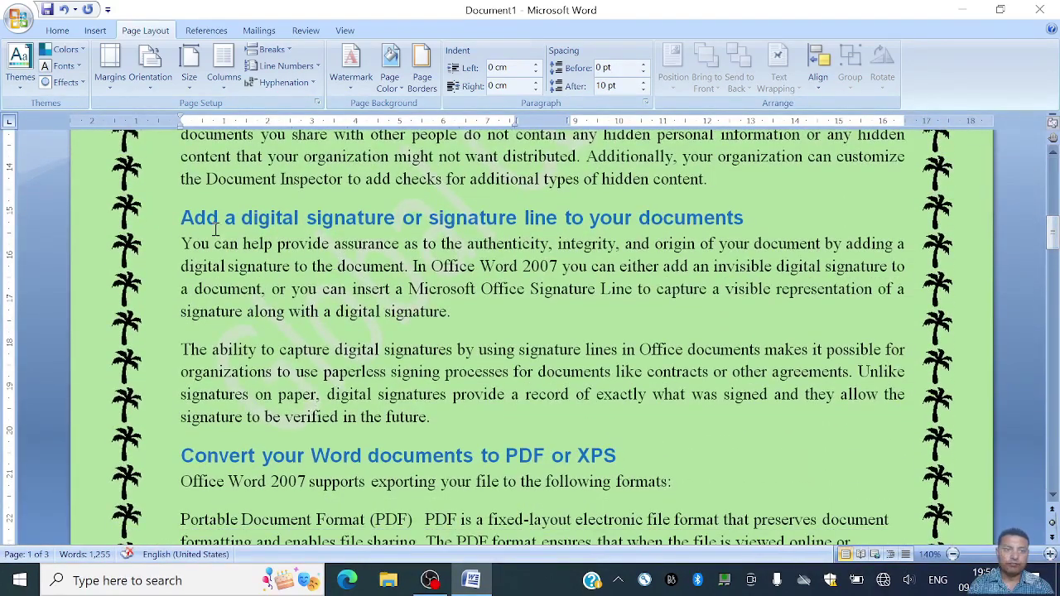
left_click_drag(157, 217, 375, 414)
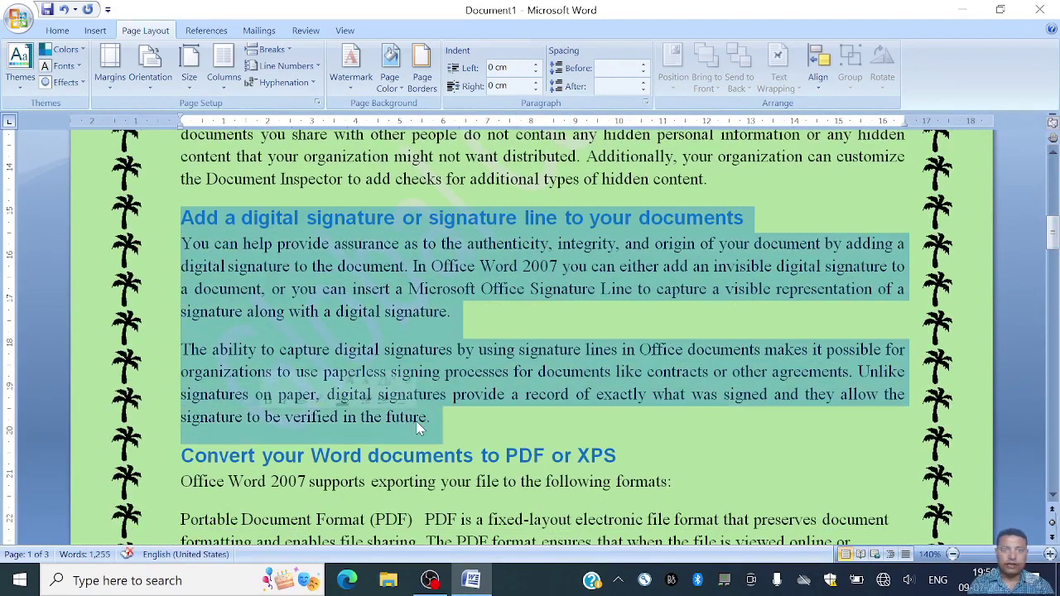
left_click(254, 311)
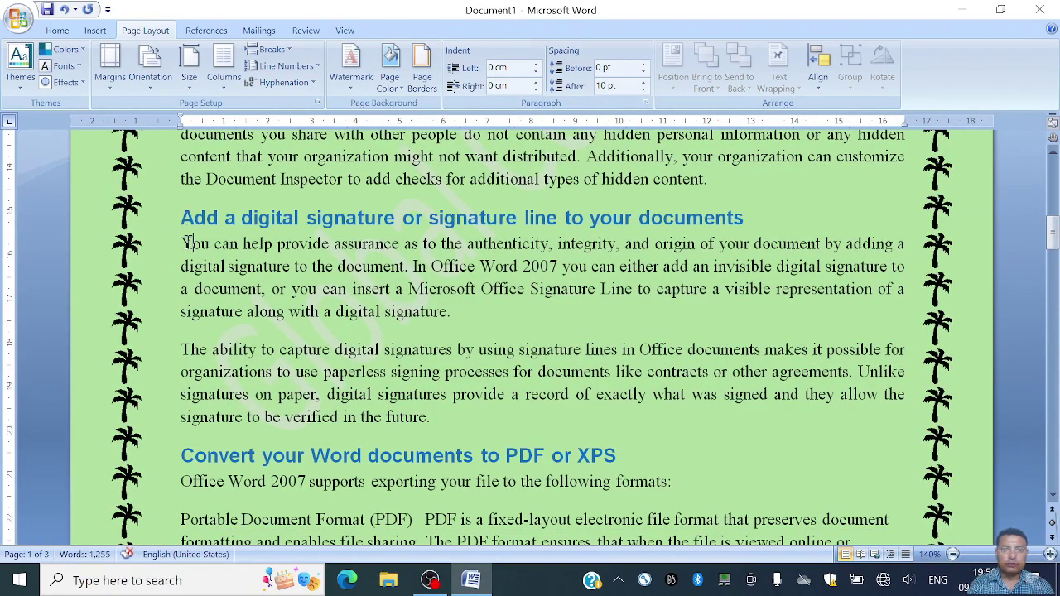
left_click(536, 67)
left_click(536, 67)
left_click(536, 67)
left_click(536, 67)
left_click(536, 67)
left_click(535, 67)
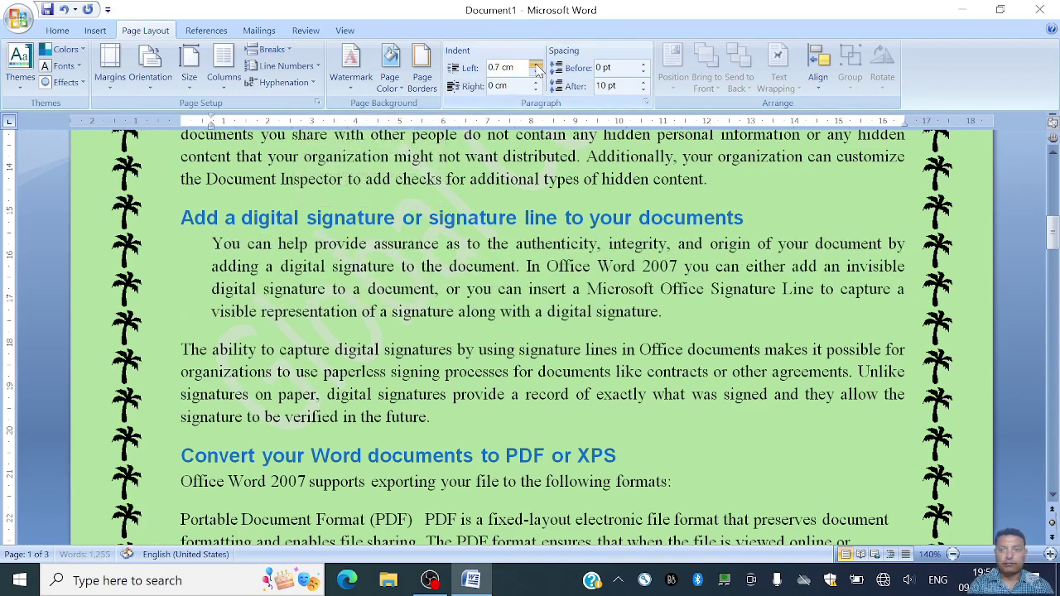
left_click(536, 67)
left_click(536, 67)
left_click(536, 67)
left_click(536, 67)
left_click(536, 67)
left_click(536, 67)
left_click(536, 67)
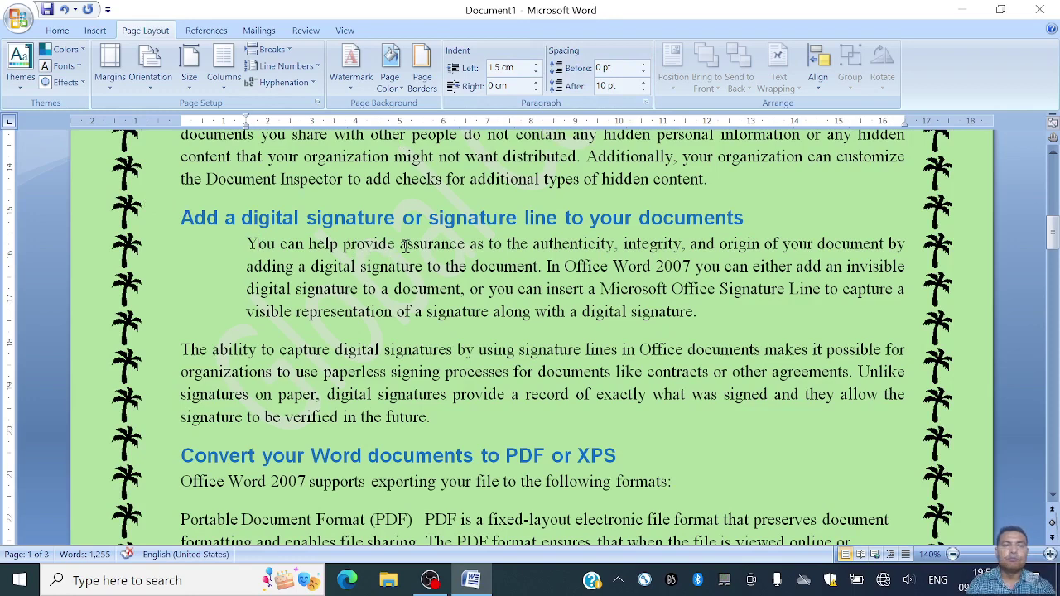
Reduce the left indent of the first digital signature paragraph to 0.9 cm.
left_click(538, 74)
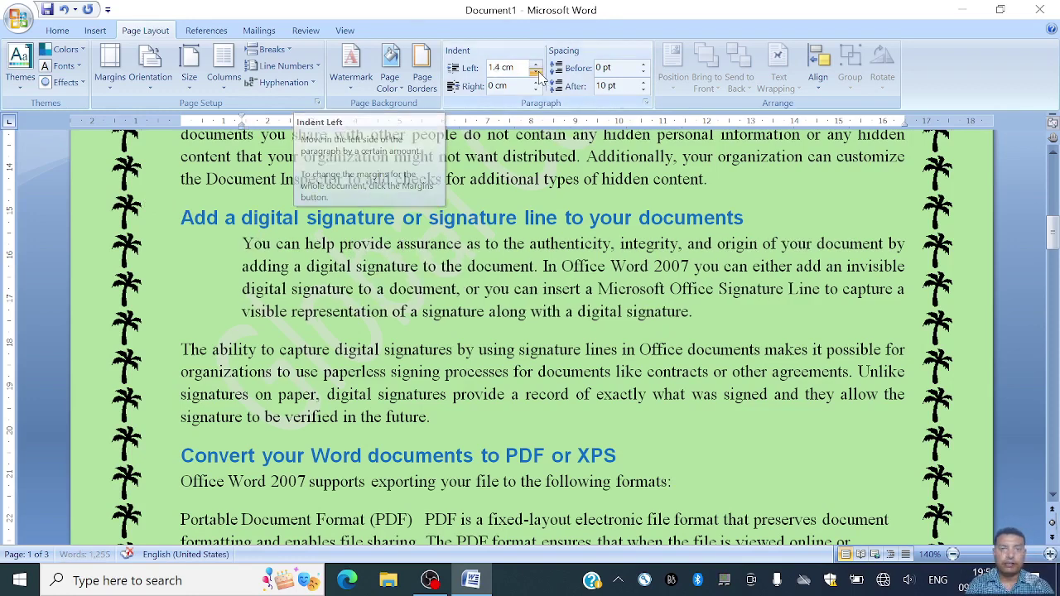
left_click(538, 74)
left_click(539, 74)
left_click(538, 74)
left_click(538, 75)
left_click(538, 74)
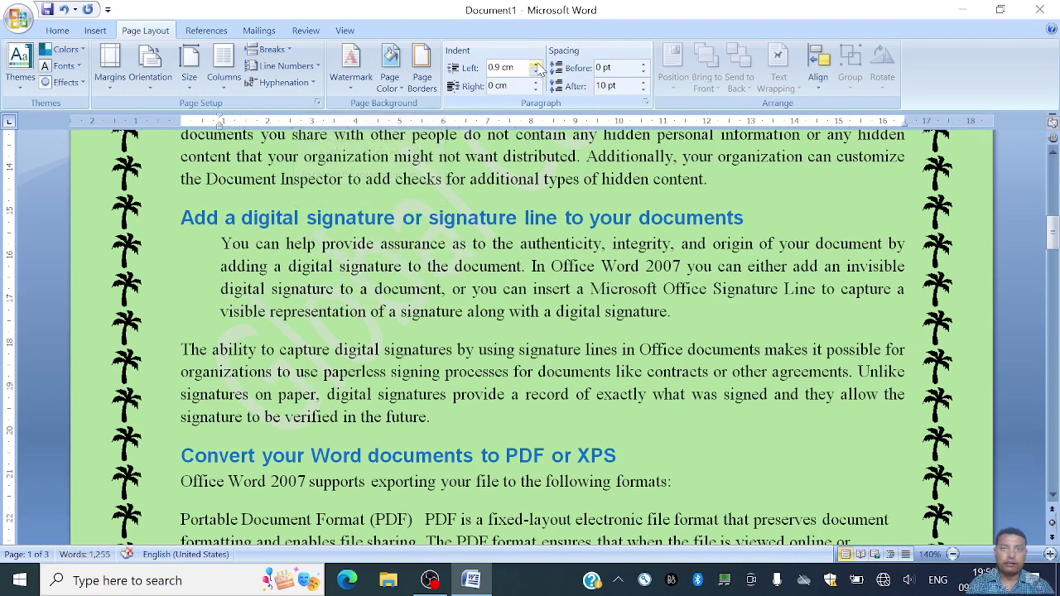
Increase the left indent of the first digital signature paragraph to 2 cm.
left_click(538, 65)
left_click(538, 66)
left_click(537, 65)
left_click(537, 66)
left_click(537, 66)
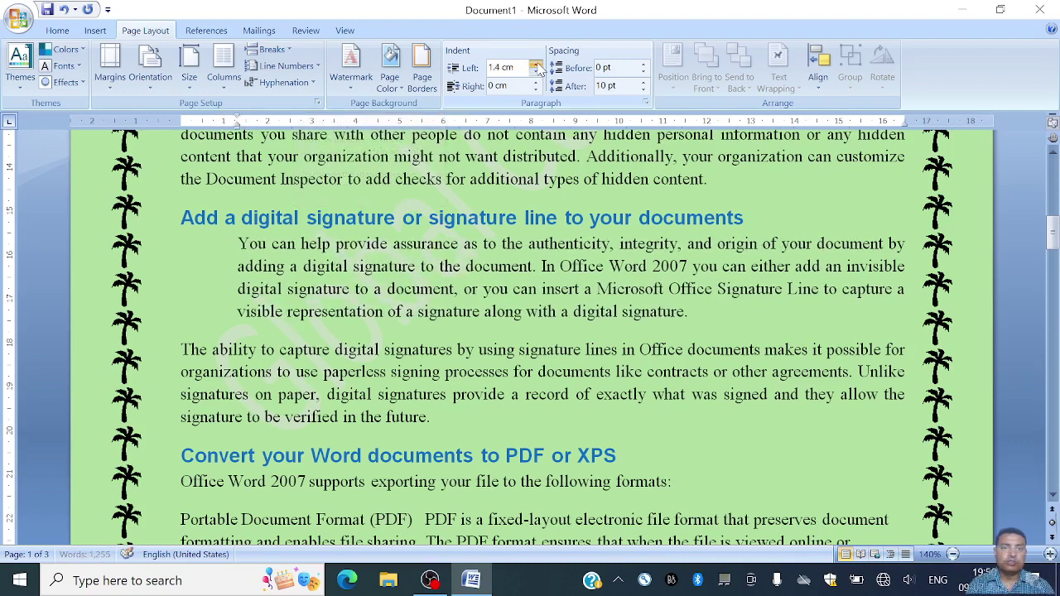
left_click(538, 65)
left_click(538, 65)
left_click(538, 66)
left_click(537, 65)
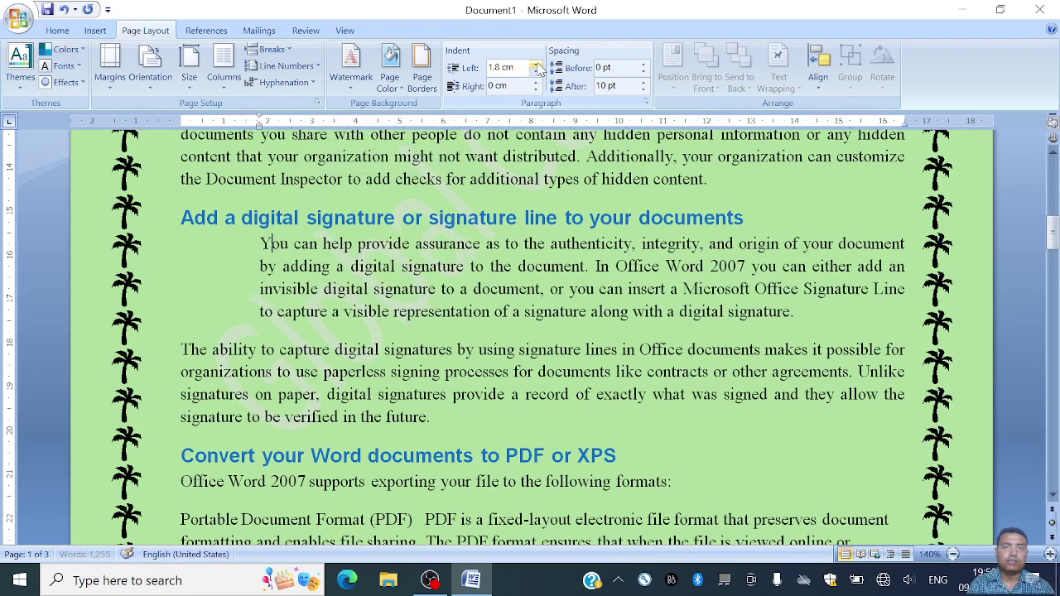
left_click(537, 65)
left_click(538, 65)
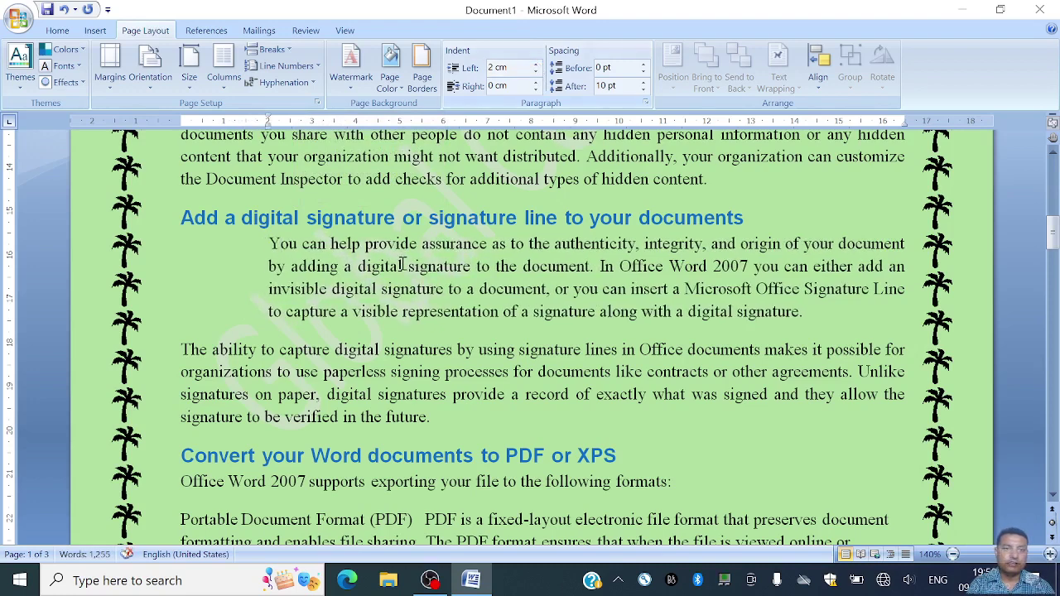
Set the right indent of the first digital signature paragraph to 4.1 cm.
left_click(537, 82)
left_click(536, 83)
left_click(536, 83)
left_click(536, 83)
left_click(536, 83)
left_click(536, 83)
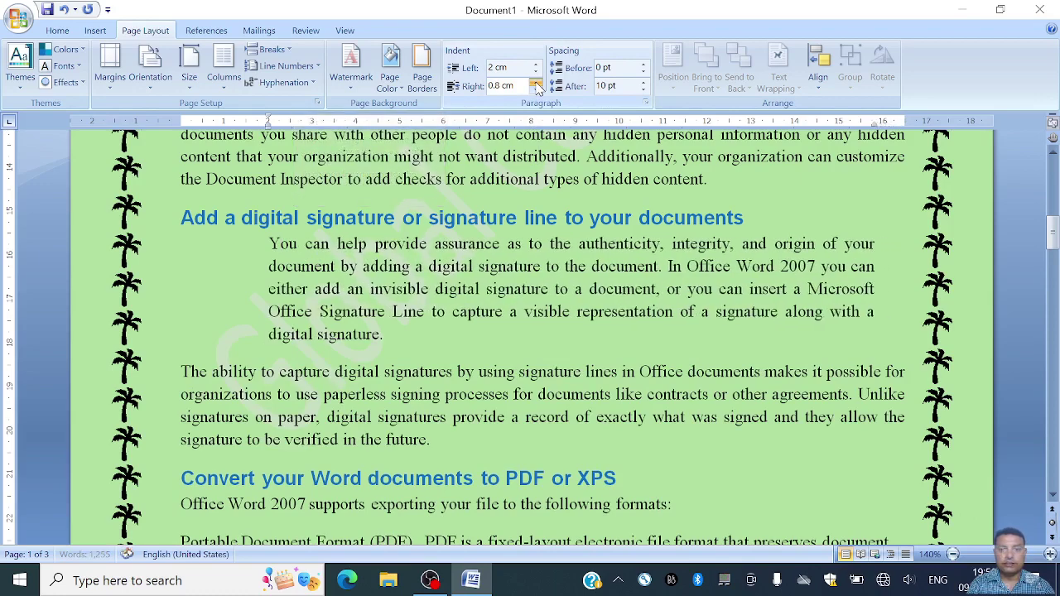
left_click(537, 83)
left_click(537, 83)
left_click(537, 86)
left_click(537, 86)
left_click(536, 86)
left_click(536, 86)
left_click(537, 86)
left_click(536, 86)
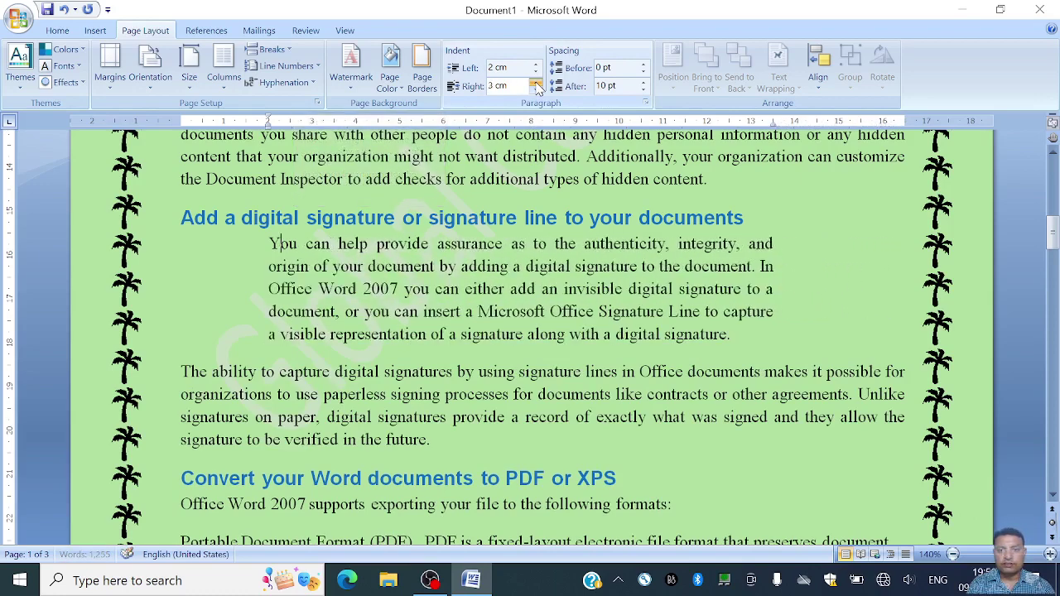
left_click(537, 87)
left_click(537, 86)
left_click(537, 86)
left_click(536, 86)
left_click(537, 86)
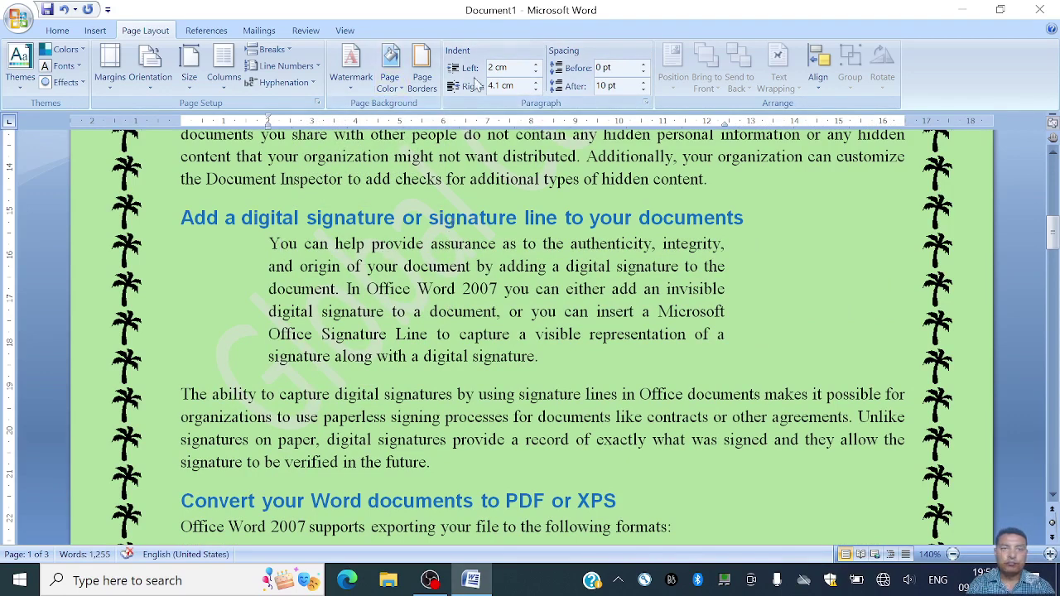
Reset the first digital signature paragraph's left indent to 0 cm and widen its right indent to 8.5 cm.
left_click(514, 67)
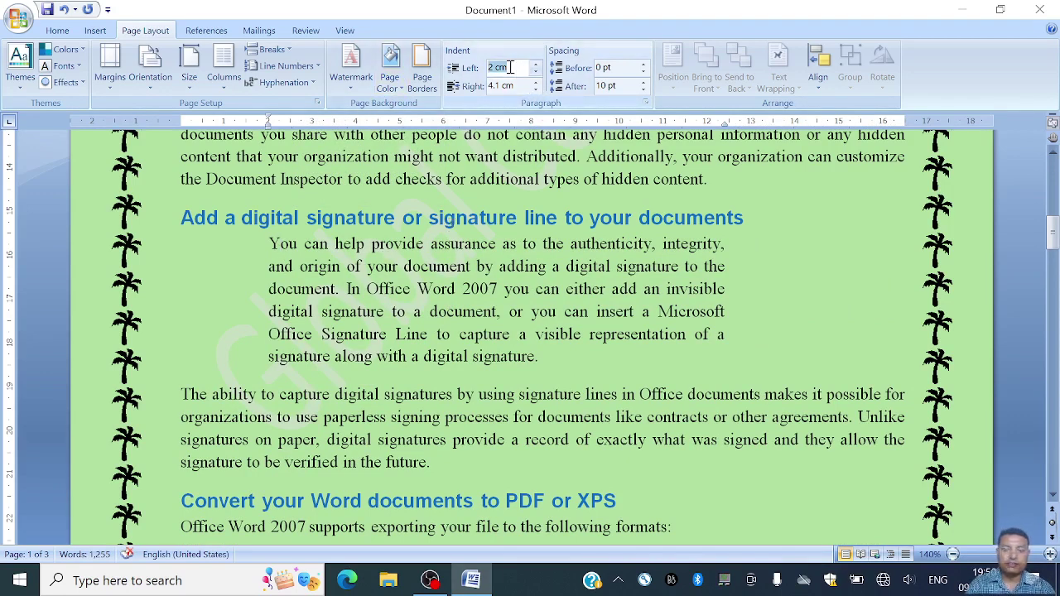
type("0")
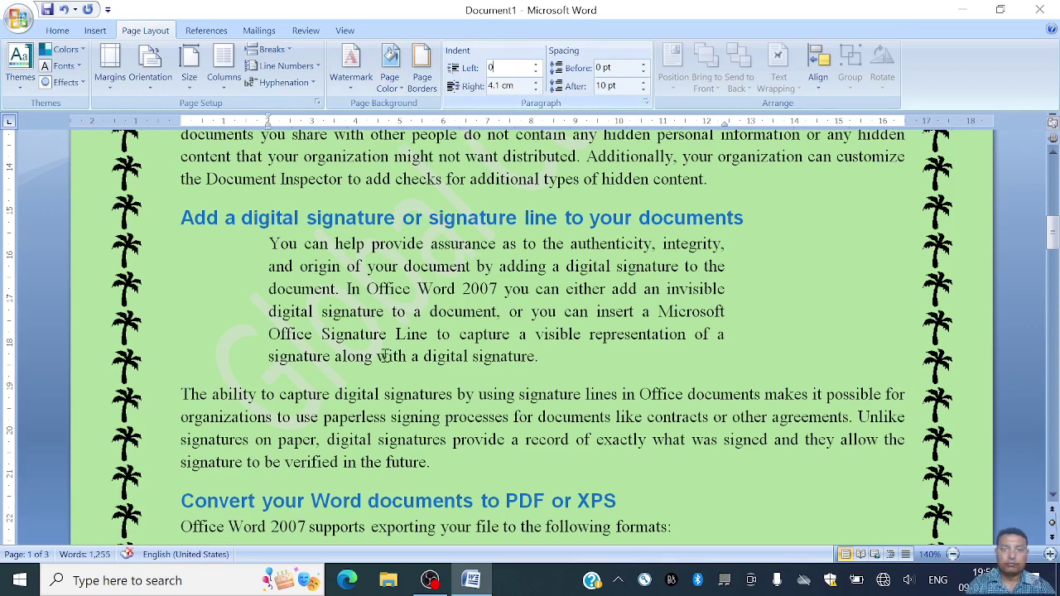
left_click(511, 86)
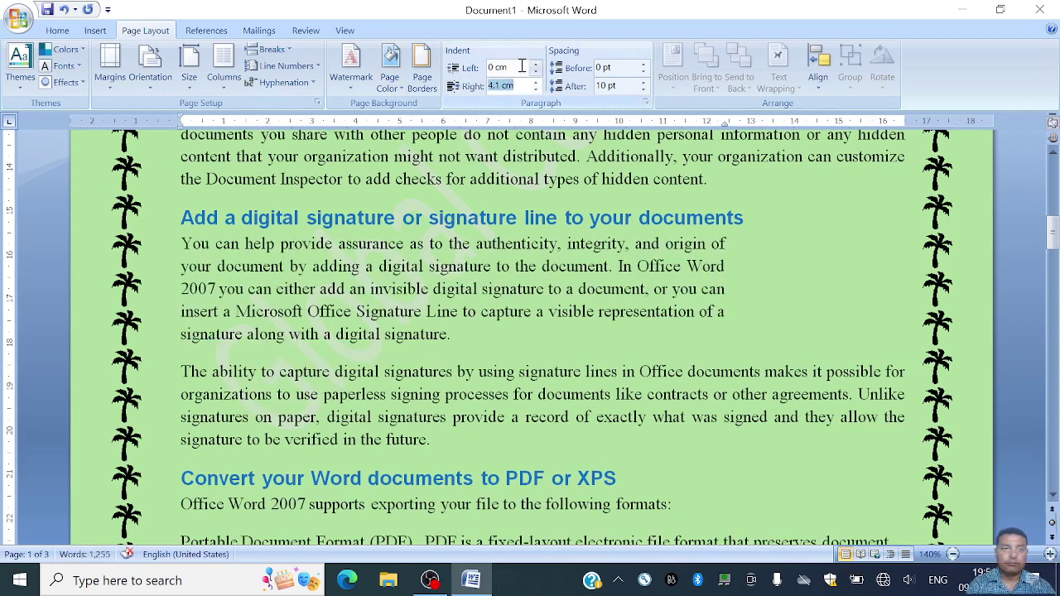
double_click(522, 245)
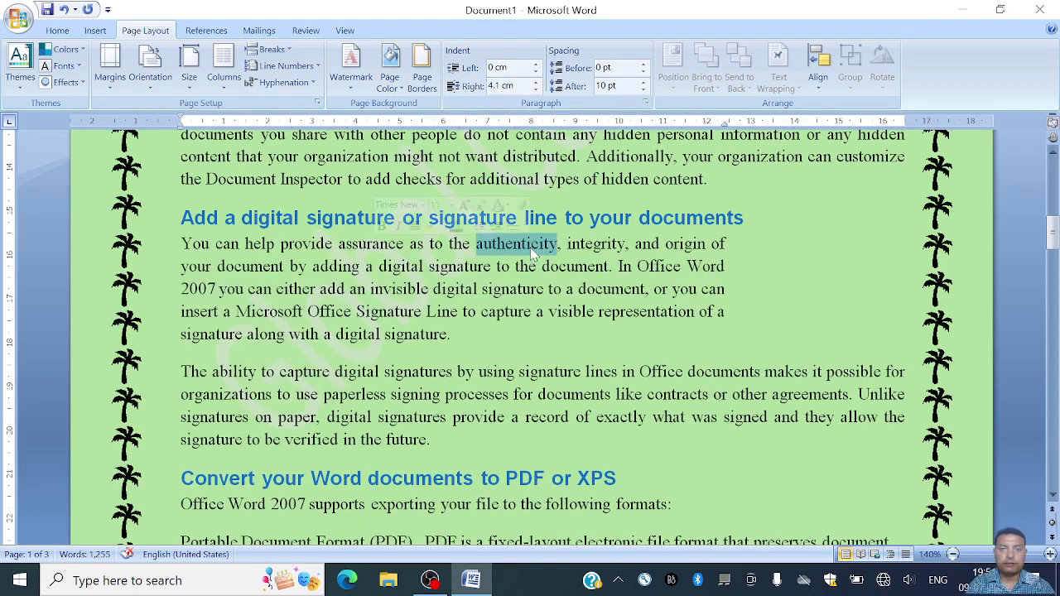
left_click(536, 83)
left_click(536, 83)
left_click_drag(536, 84, 535, 86)
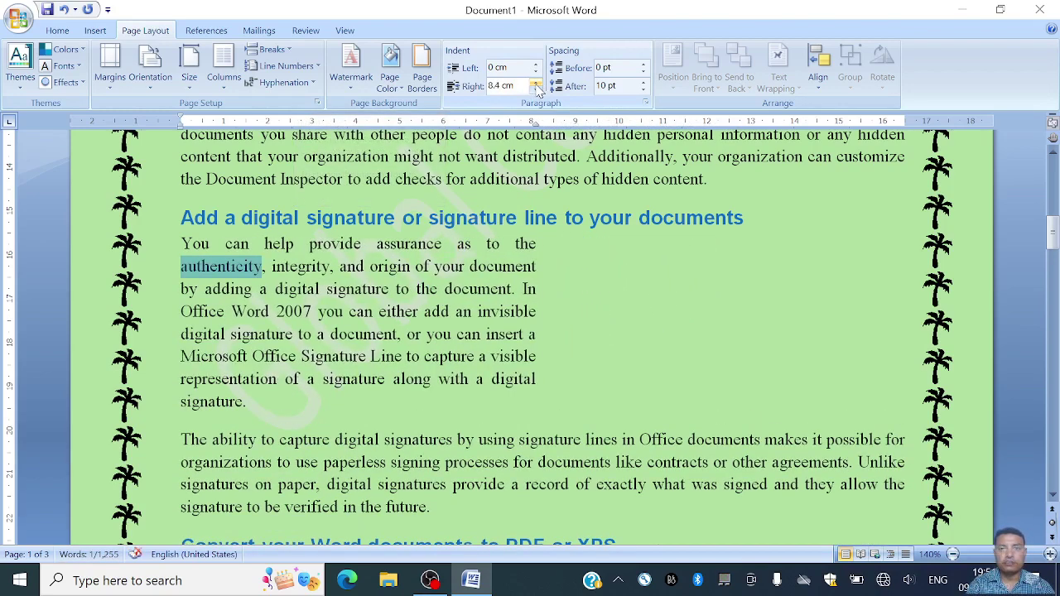
left_click(536, 84)
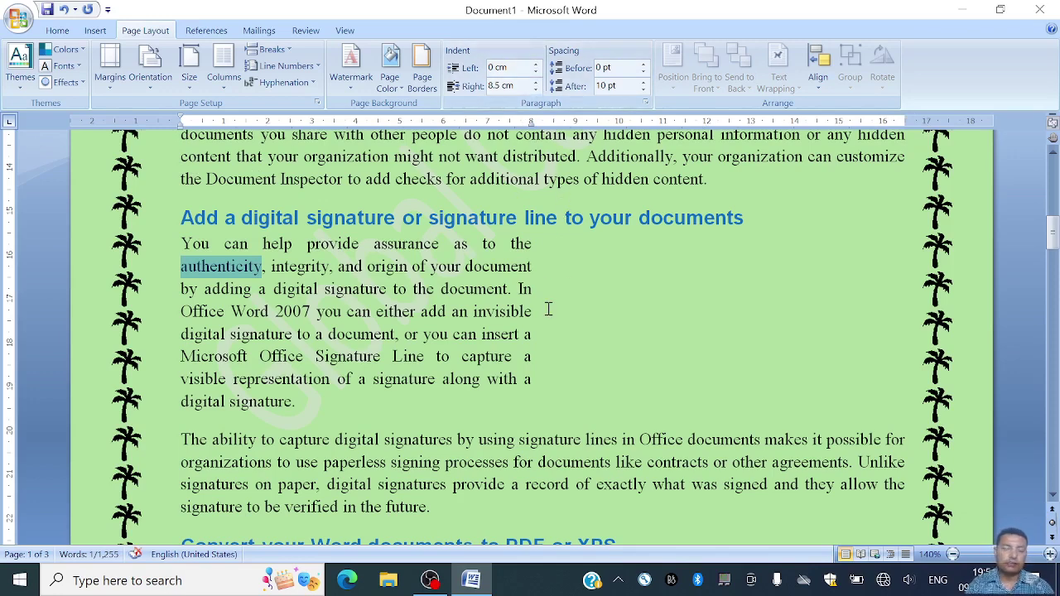
Set an 8 cm left indent on the paragraph starting "The ability to capture digital signatures" and check both indented paragraphs.
left_click(303, 447)
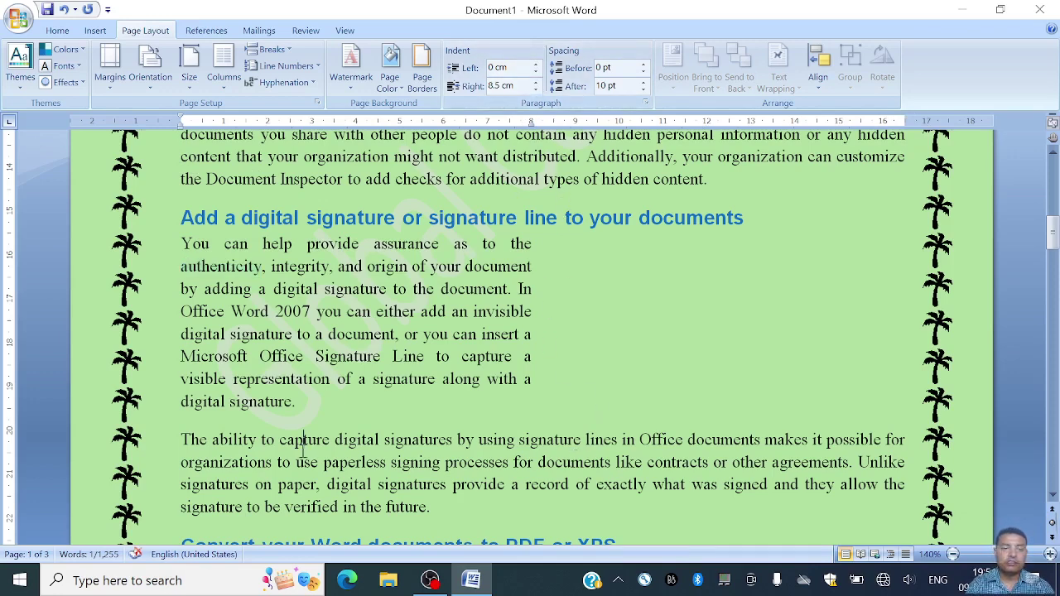
left_click(527, 67)
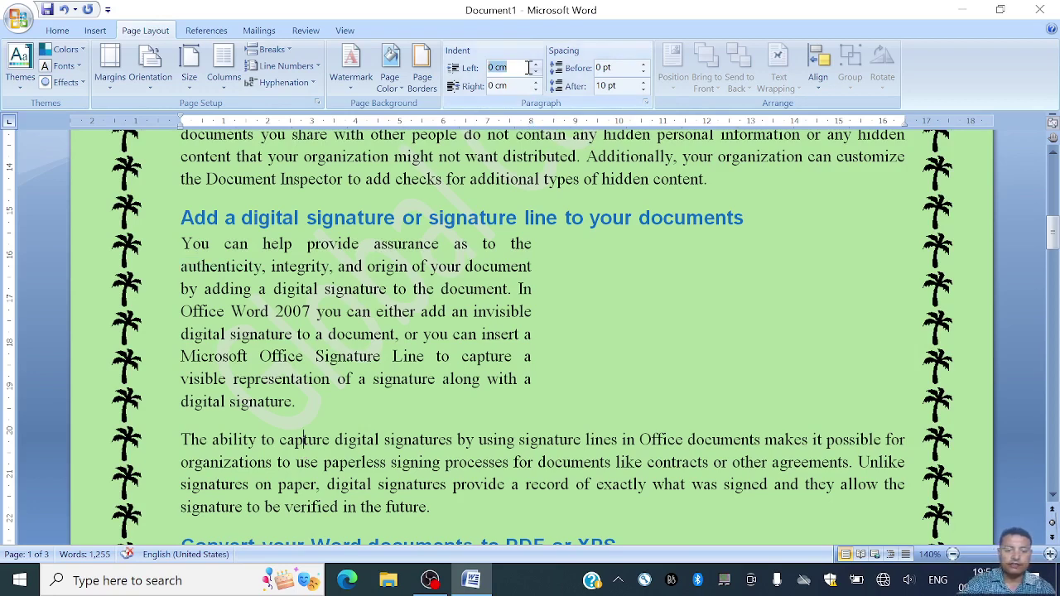
type("8")
left_click(519, 87)
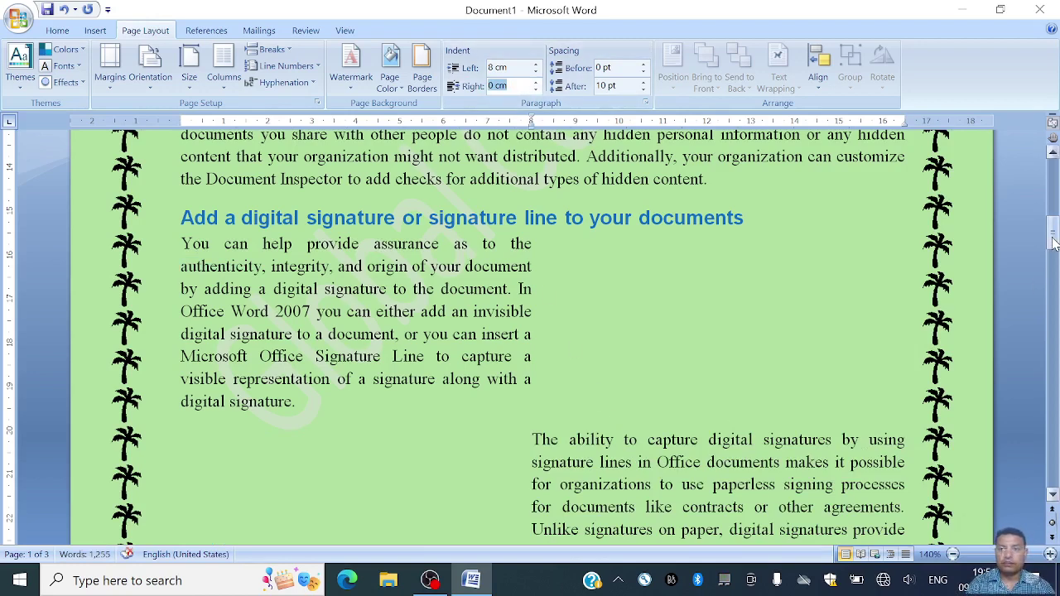
left_click_drag(1052, 239, 1053, 252)
left_click(482, 220)
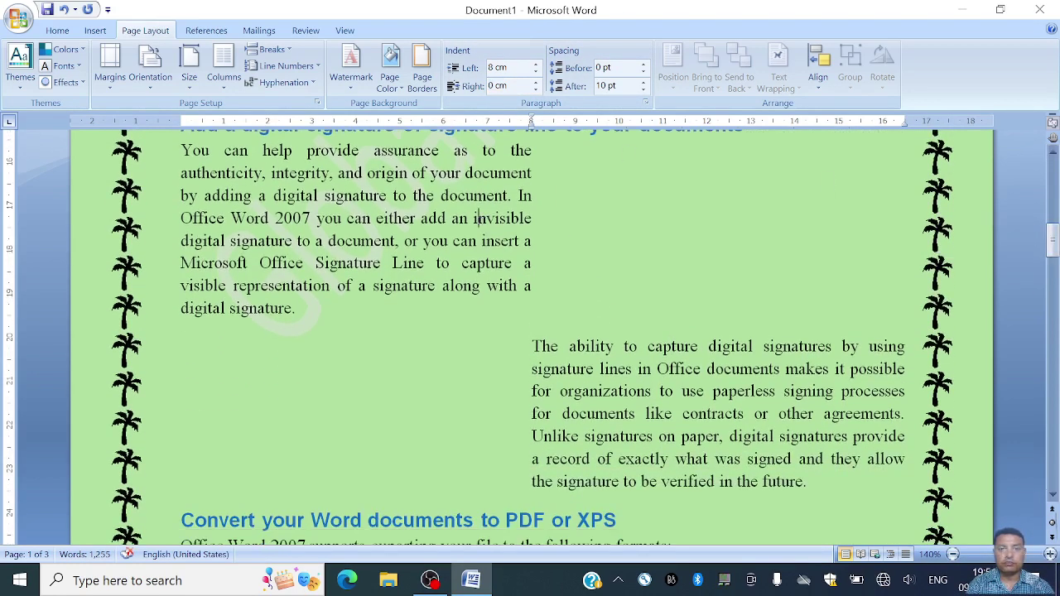
Place the blackboard picture in the blank space beside the first digital signature paragraph and put the cursor back in that paragraph.
left_click(663, 408)
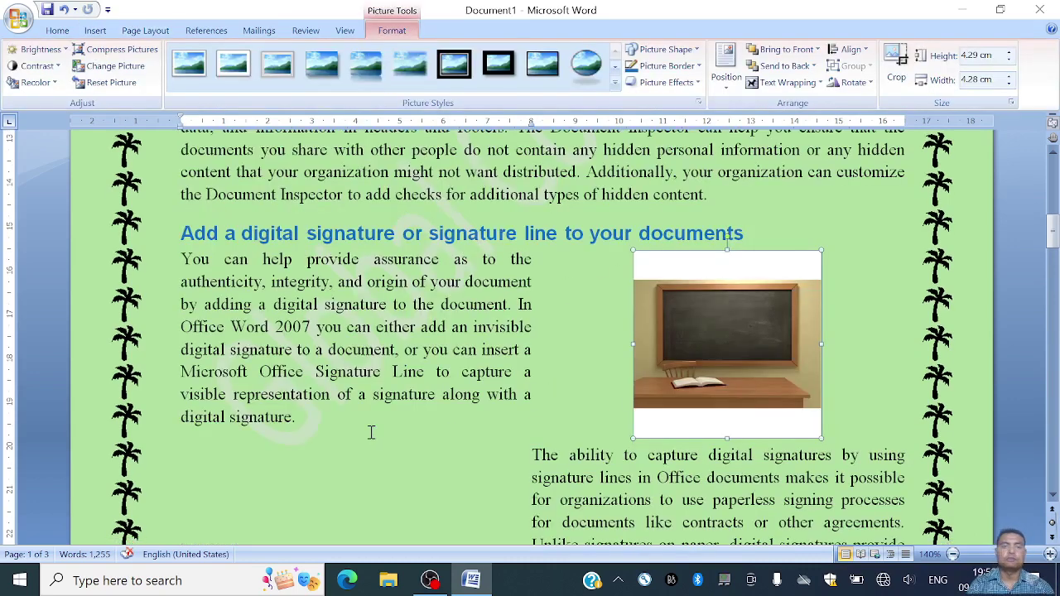
left_click(371, 432)
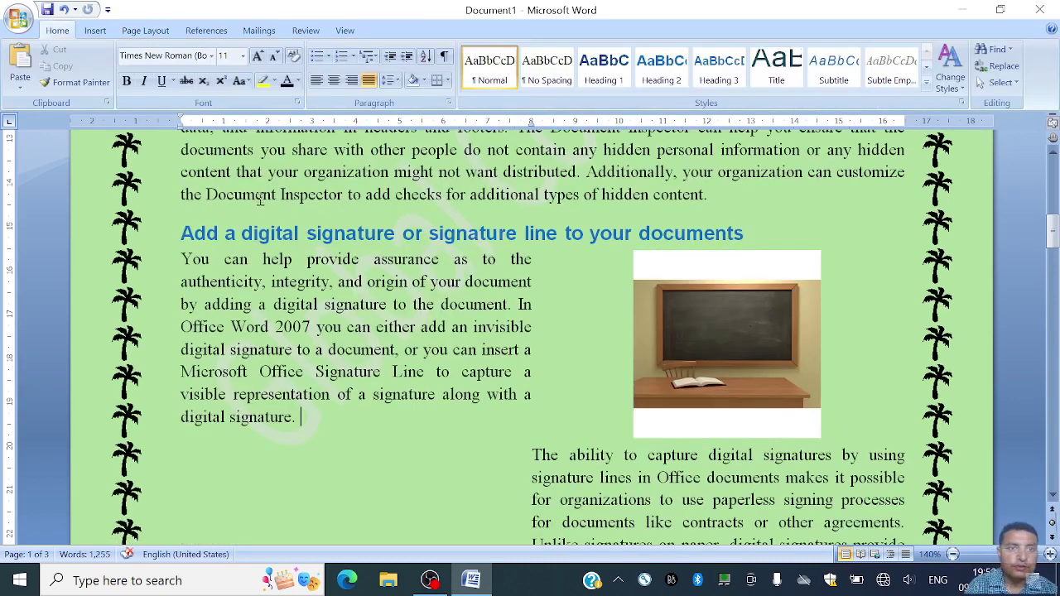
left_click(147, 32)
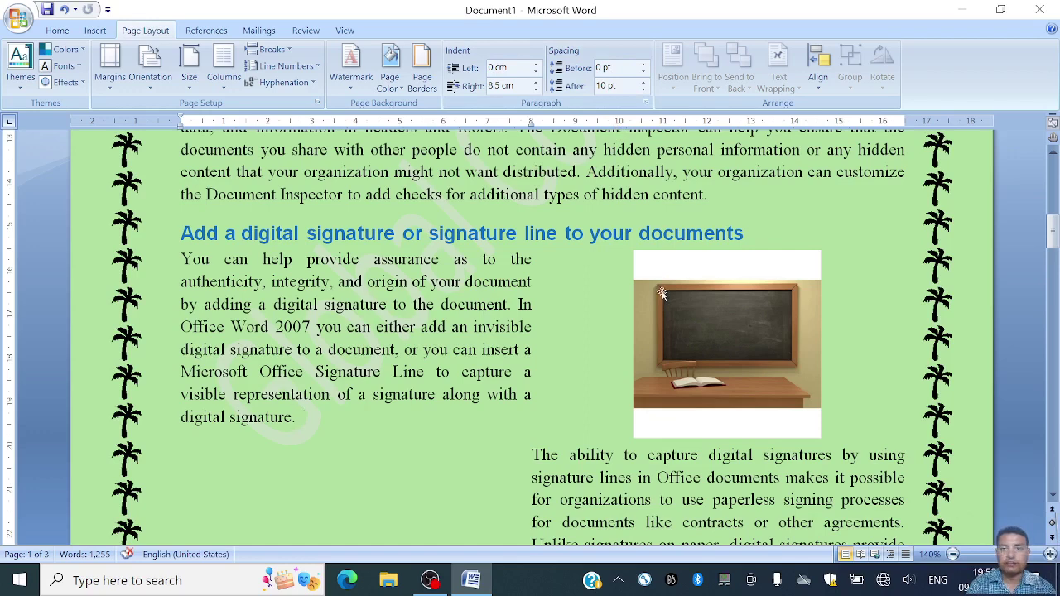
Split the hidden metadata paragraph into two before the sentence starting "The Document Inspector can help you".
left_click(1053, 155)
scroll(1053, 156, "up", 5)
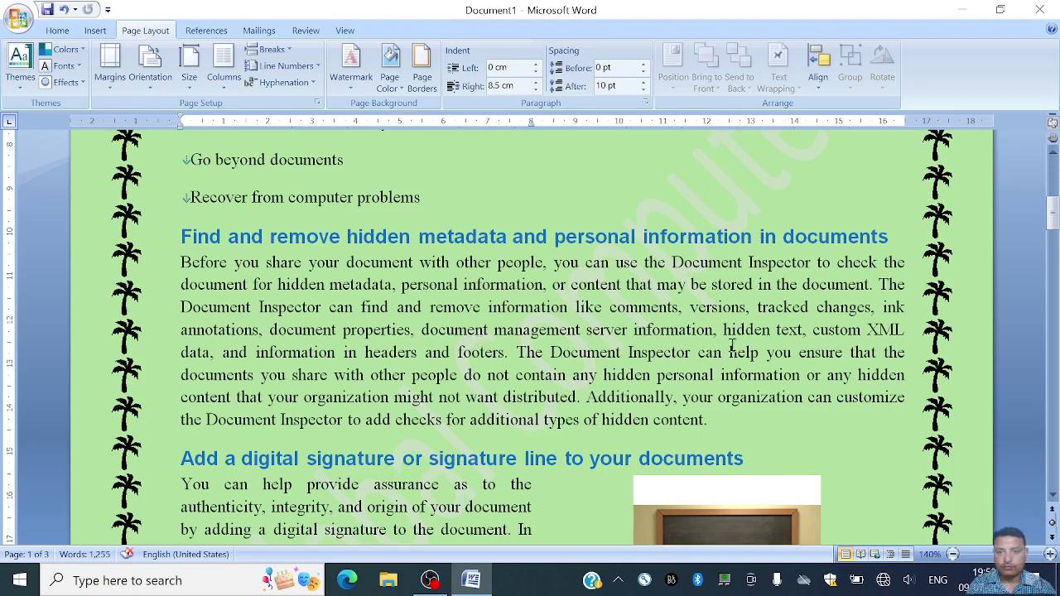
left_click(523, 354)
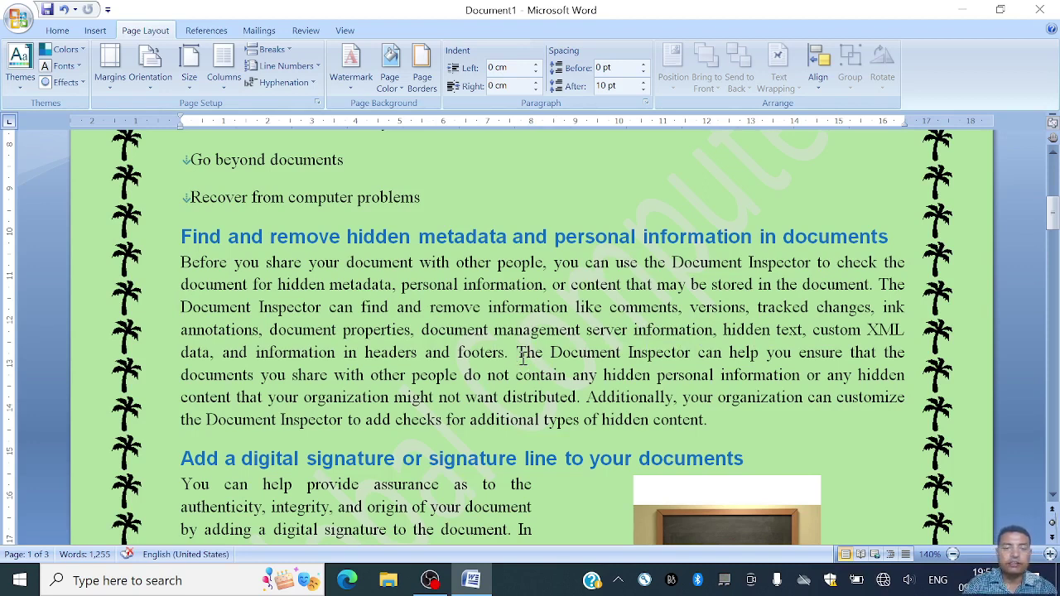
key("Return")
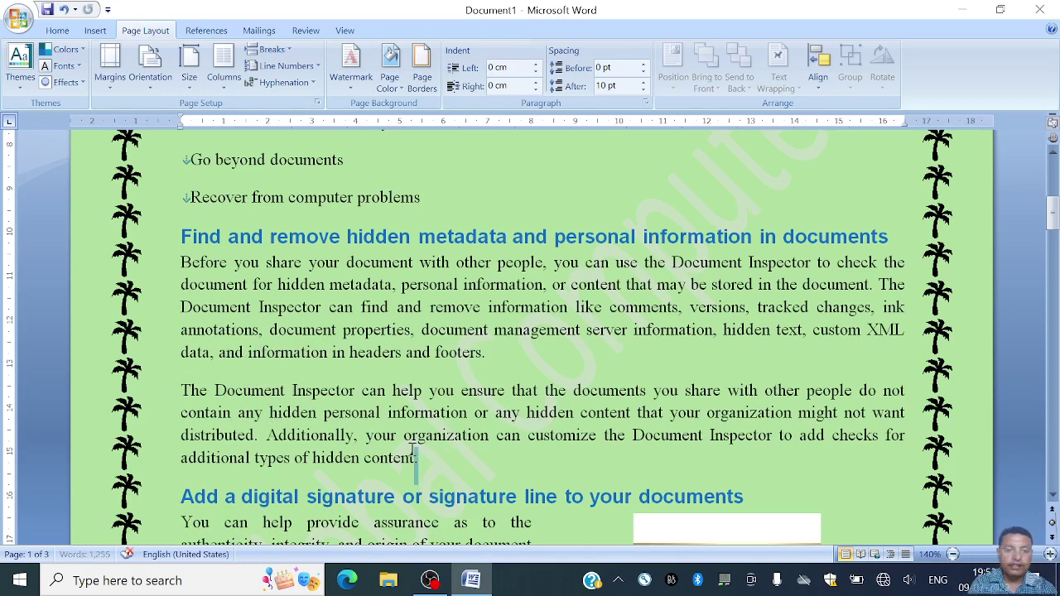
Check the spacing of the two hidden metadata paragraphs and set the first one's spacing after to 0 pt.
left_click_drag(421, 458, 183, 262)
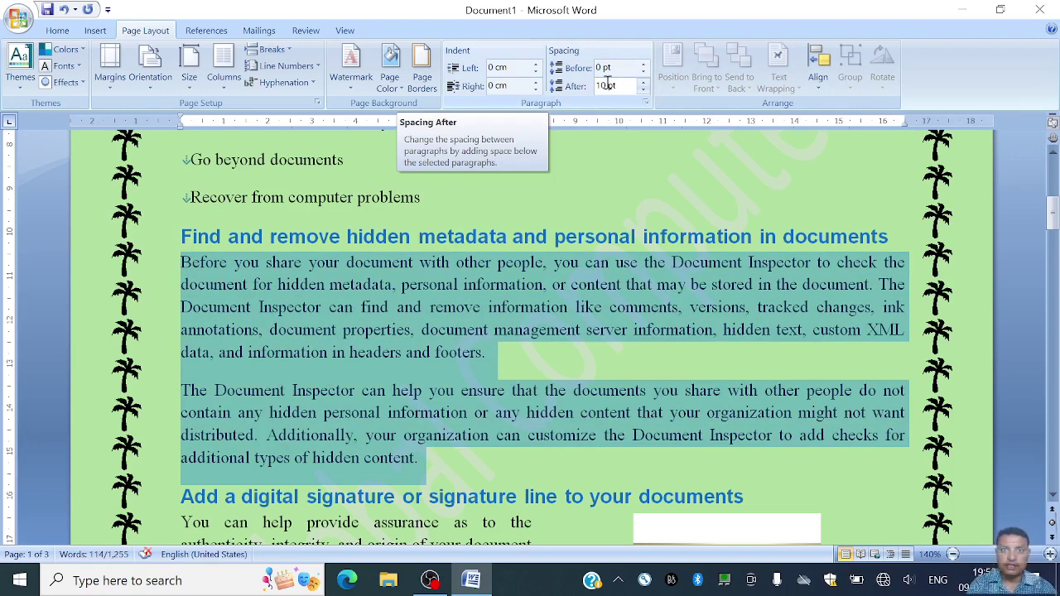
left_click(508, 306)
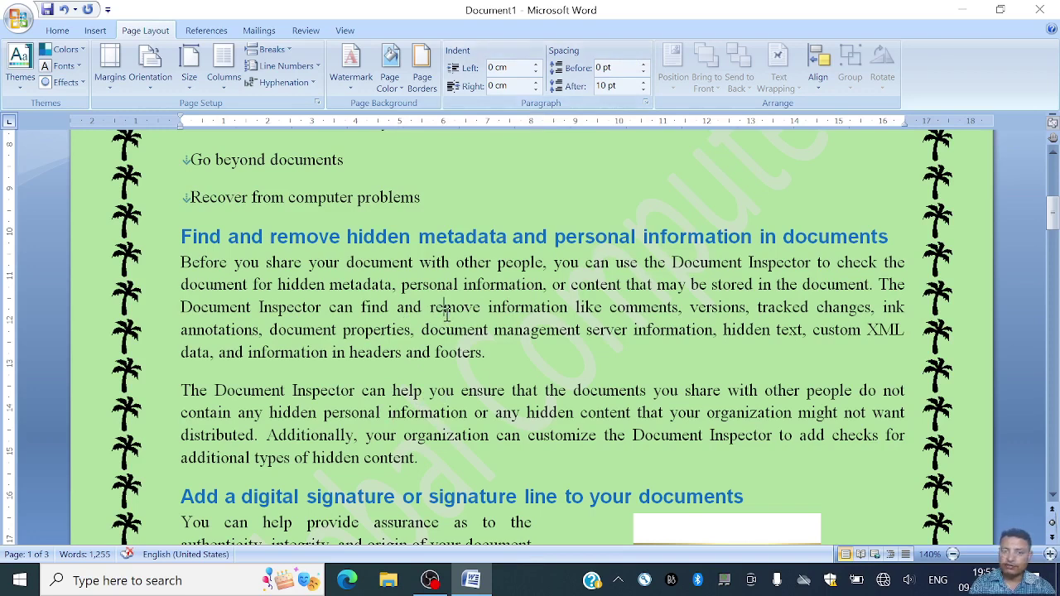
left_click(643, 90)
left_click(643, 90)
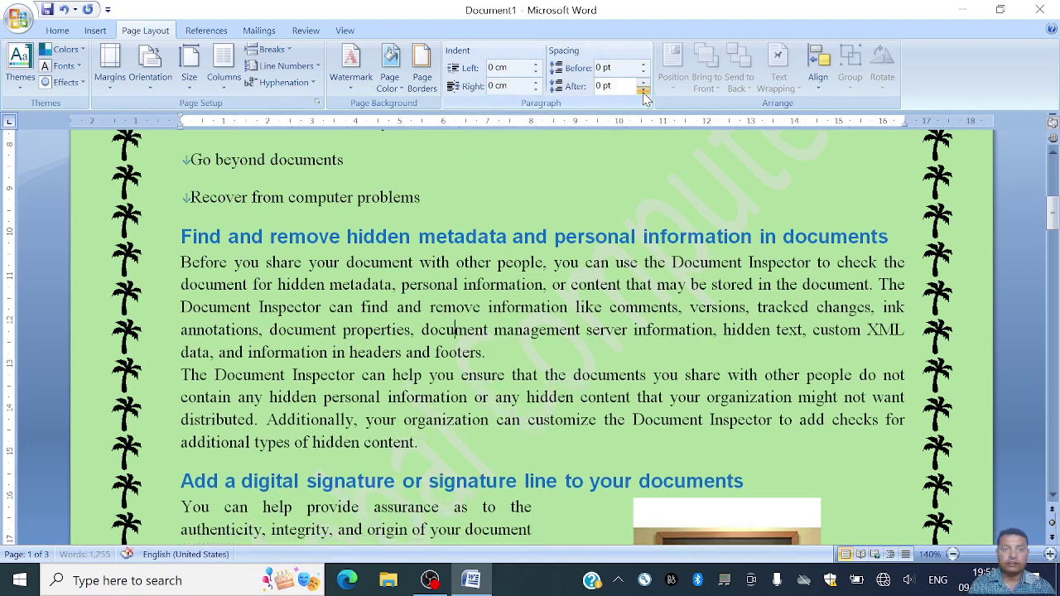
Set the spacing before the paragraph starting "The Document Inspector can help you" to 12 pt and check the paragraph above it.
left_click(400, 372)
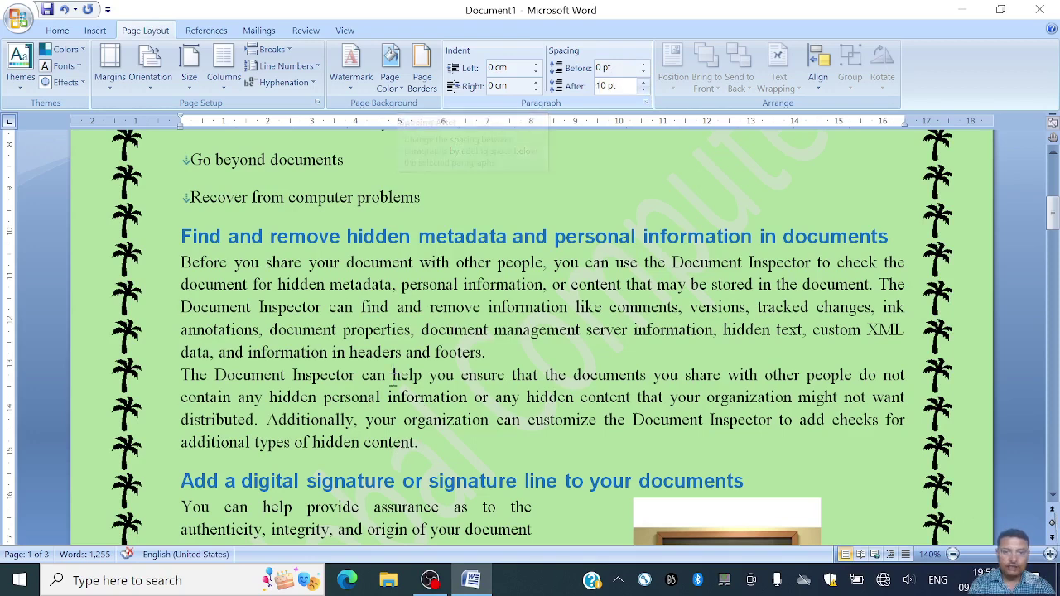
left_click(644, 63)
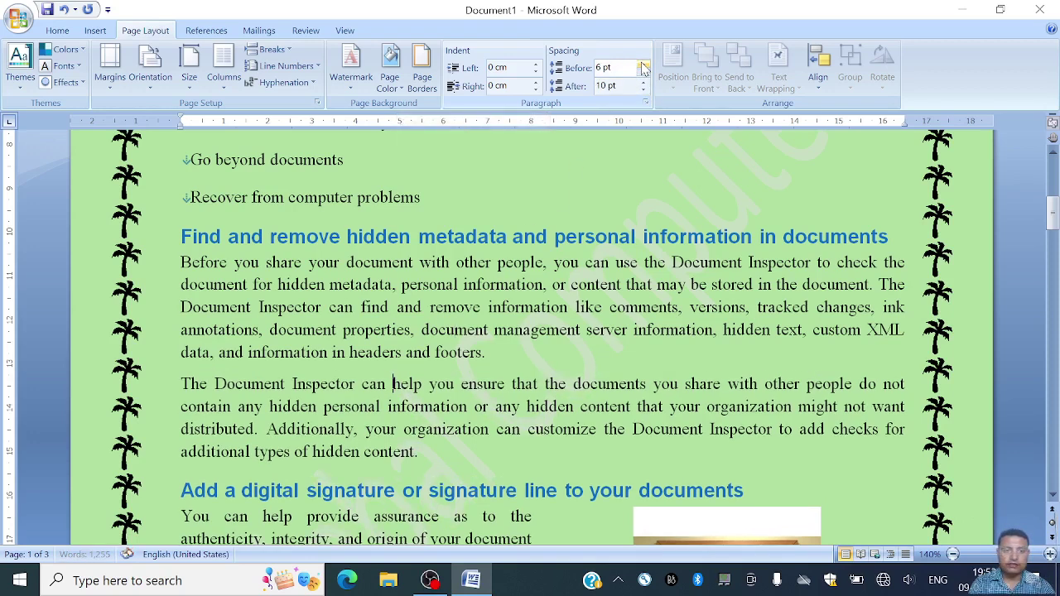
left_click(644, 64)
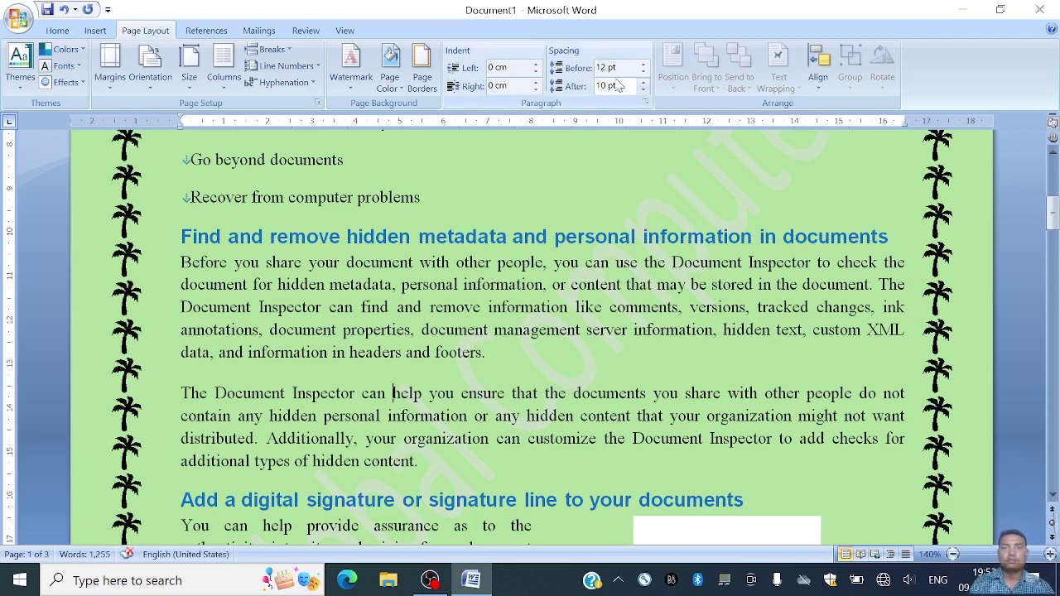
left_click(529, 284)
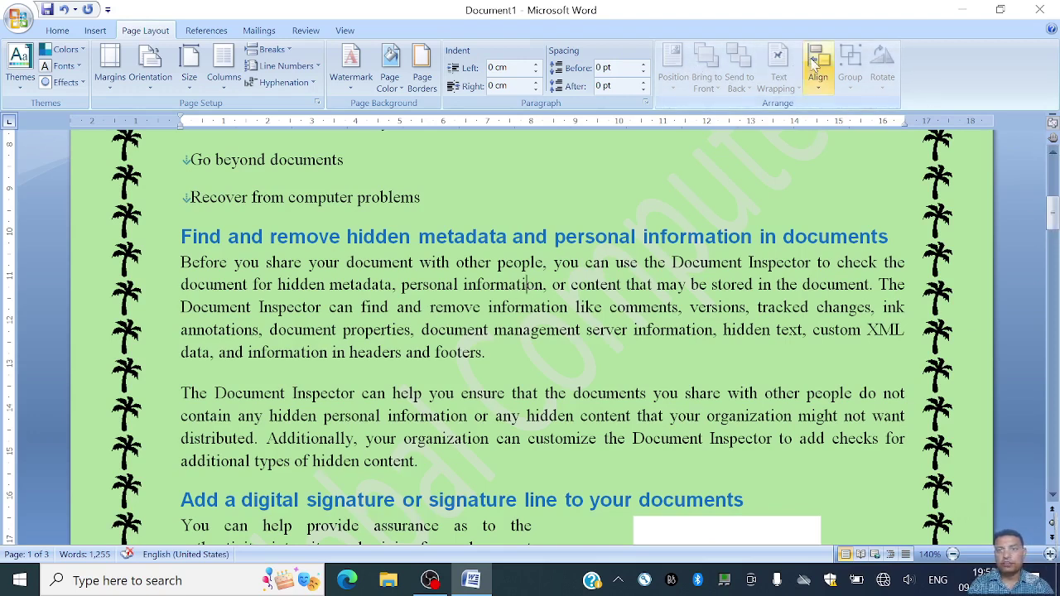
Position the blackboard picture at the page's middle right with text wrapping and move it slightly inward from the right margin.
left_click(1053, 214)
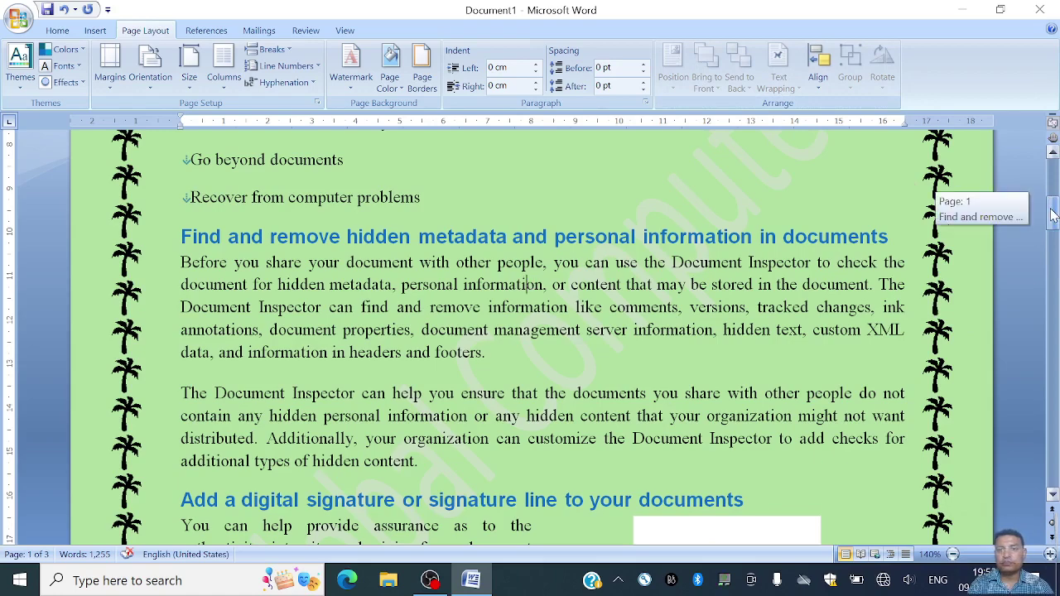
mouse_move(1053, 214)
left_mouse_down()
mouse_move(1054, 203)
mouse_move(1053, 236)
left_mouse_up()
left_click(770, 348)
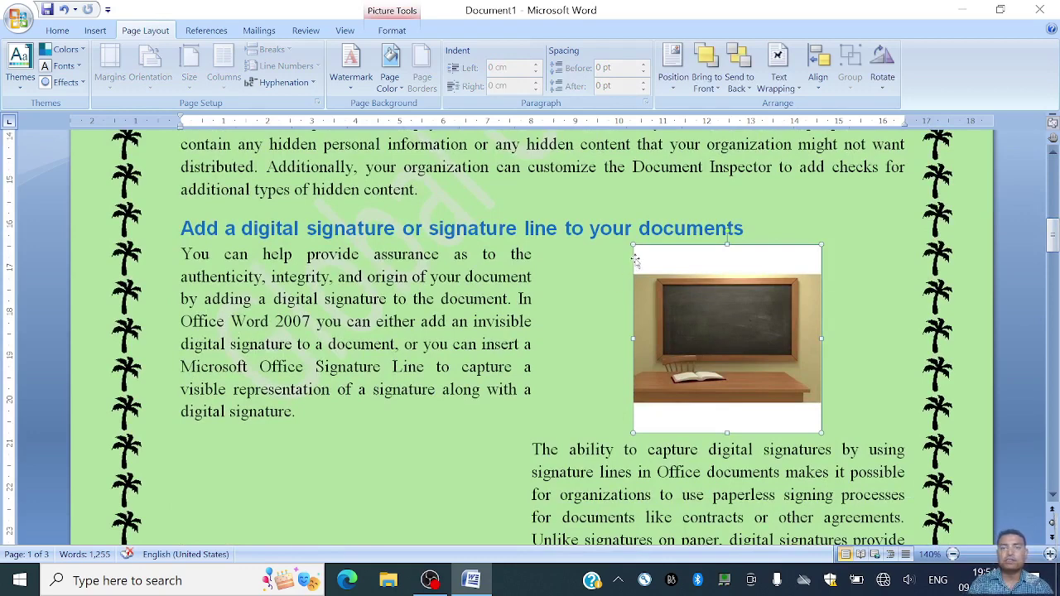
left_click(673, 80)
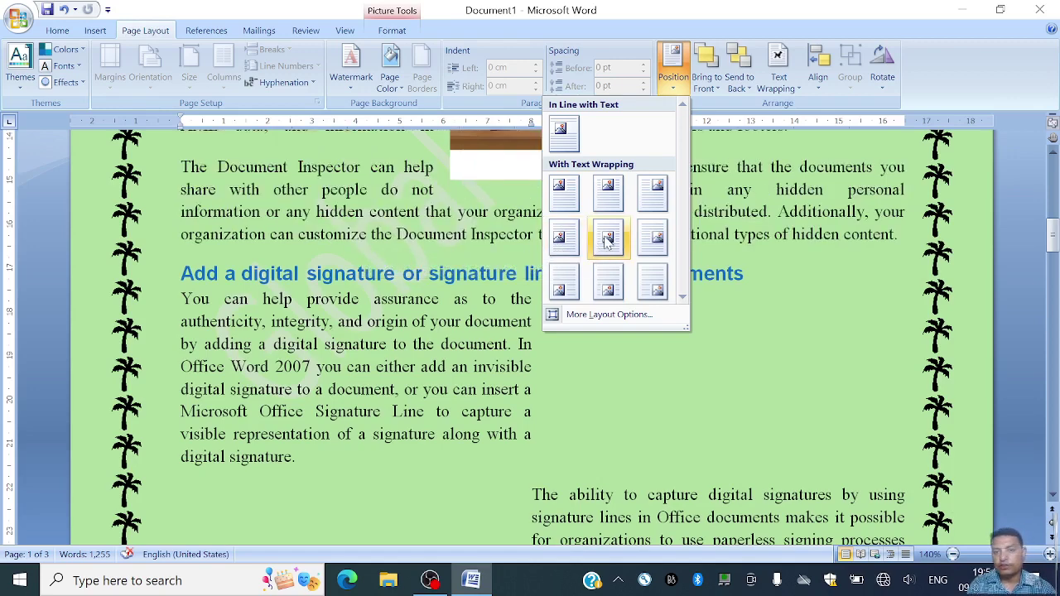
left_click(655, 238)
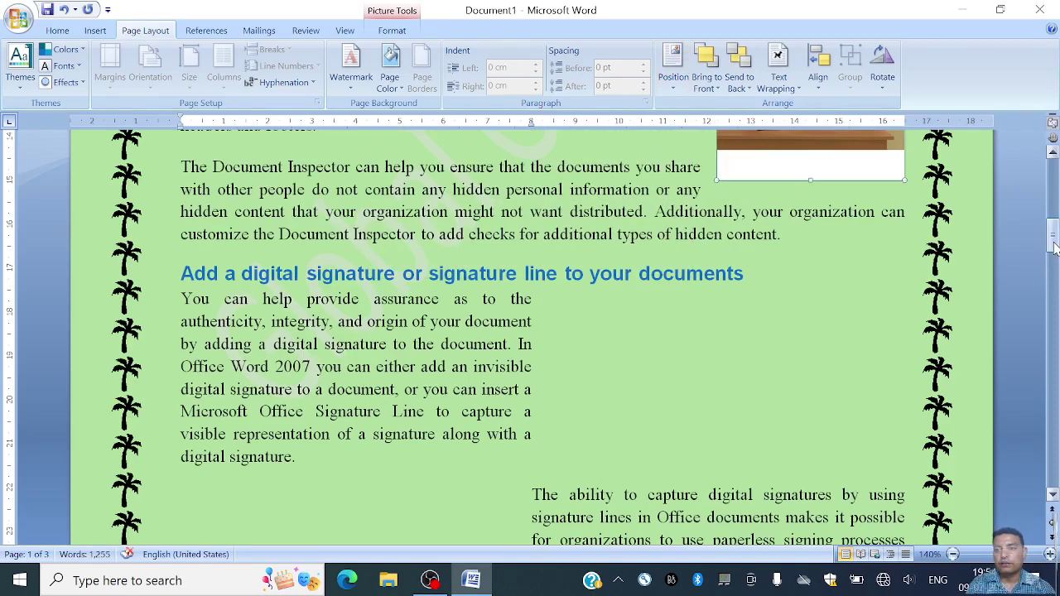
mouse_move(1054, 247)
left_mouse_down()
mouse_move(1054, 184)
mouse_move(1054, 263)
mouse_move(1054, 184)
mouse_move(1053, 230)
left_mouse_up()
mouse_move(830, 314)
left_mouse_down()
mouse_move(527, 330)
mouse_move(182, 305)
mouse_move(382, 288)
mouse_move(816, 309)
left_mouse_up()
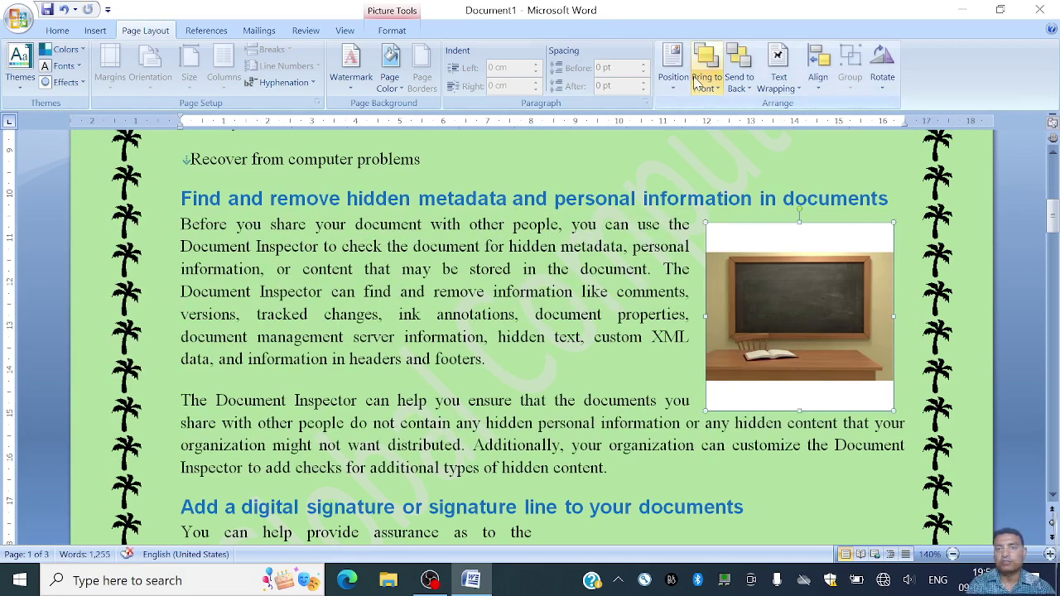